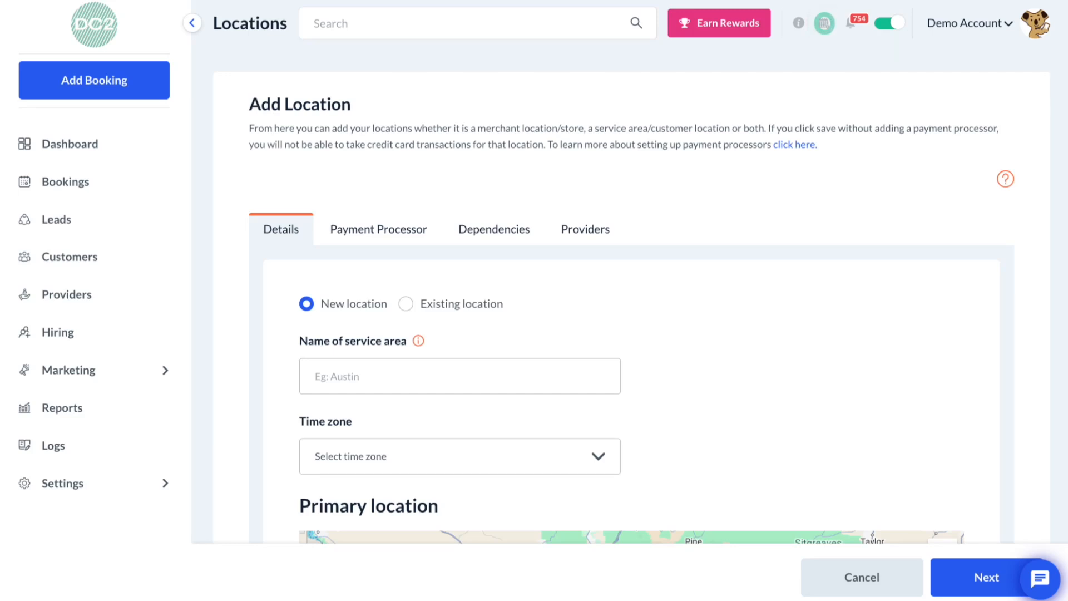
Step: Open the Admin section of the general store options and review its settings down to the Stripe authorize redirect URLs
left_click(103, 483)
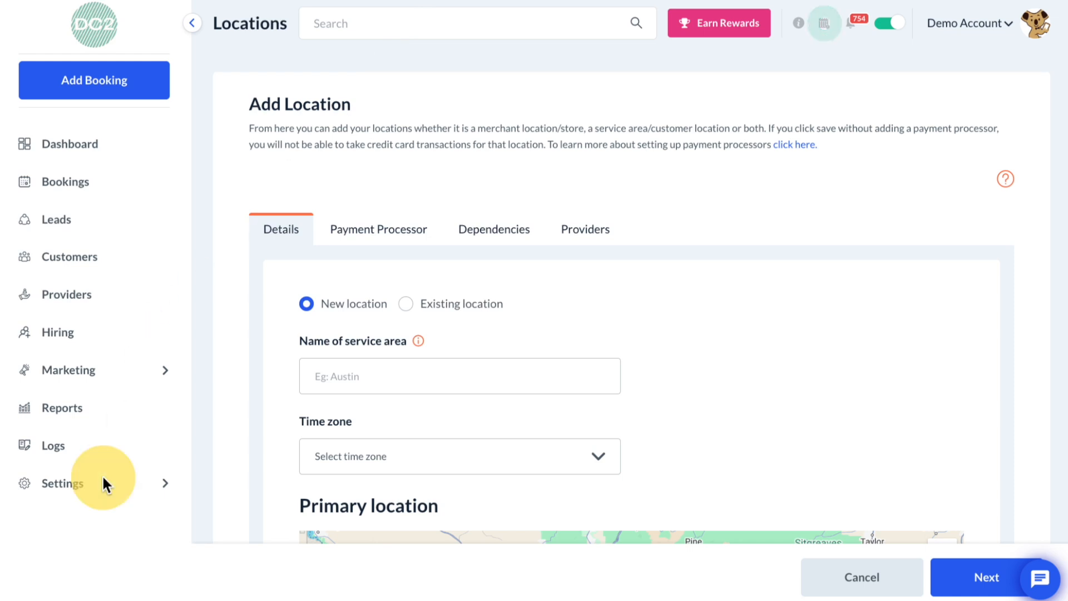
mouse_move(104, 500)
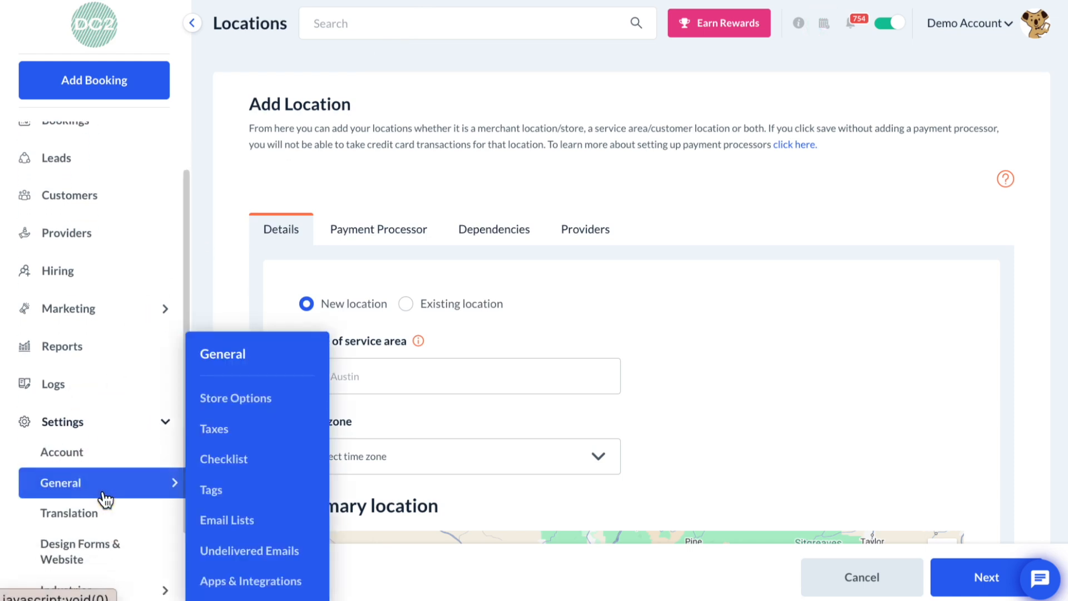
left_click(242, 401)
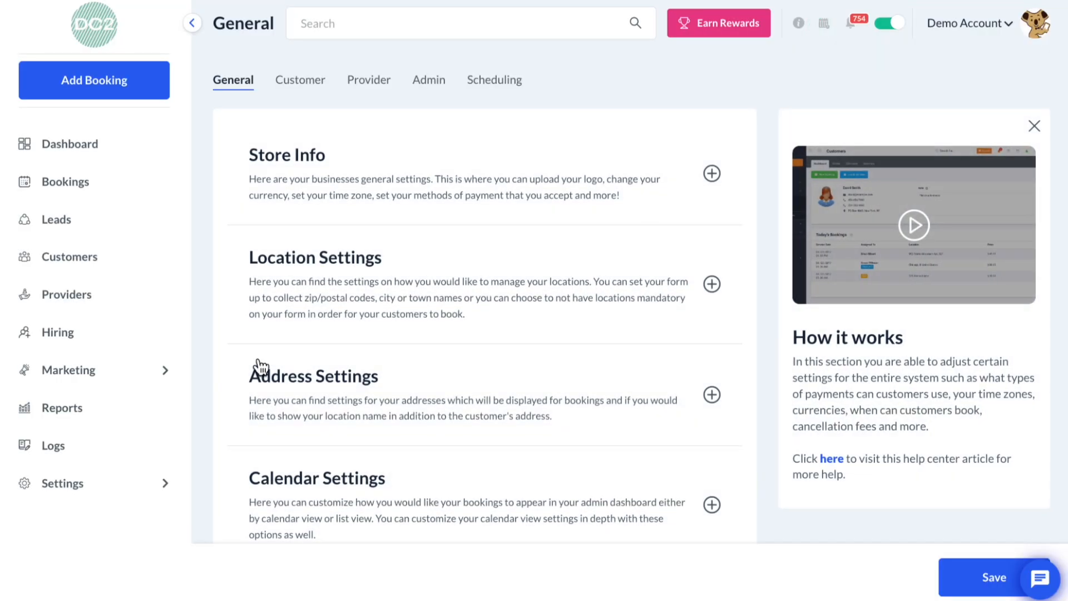
left_click(436, 81)
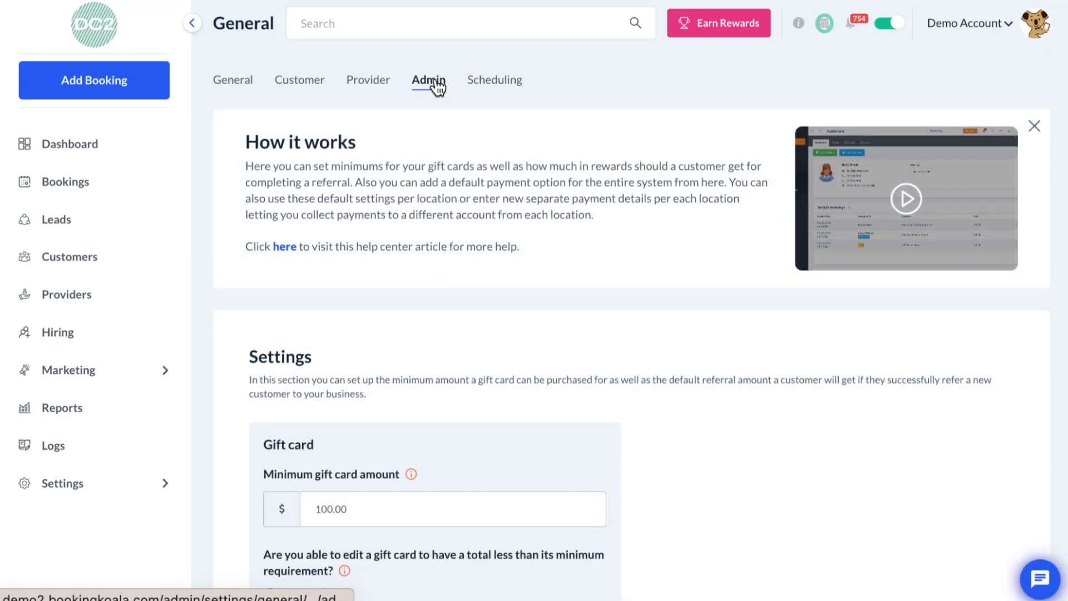
scroll(528, 378, "down", 10)
scroll(528, 380, "down", 15)
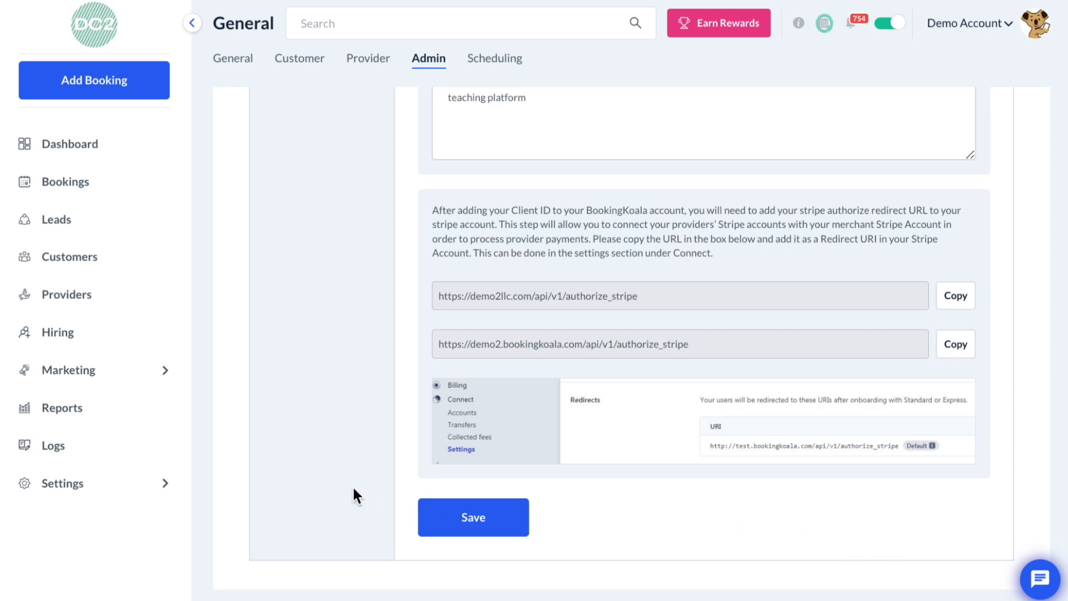
Step: Open the form settings of the Home Cleaning industry and start editing Form 1
left_click(136, 486)
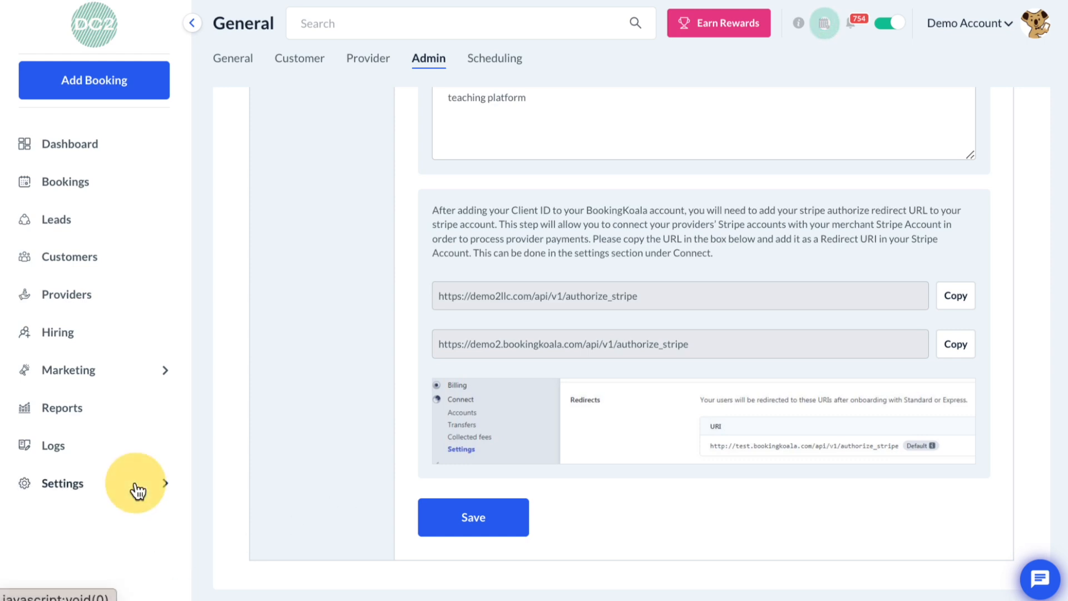
scroll(136, 490, "down", 3)
left_click(138, 493)
scroll(137, 498, "down", 1)
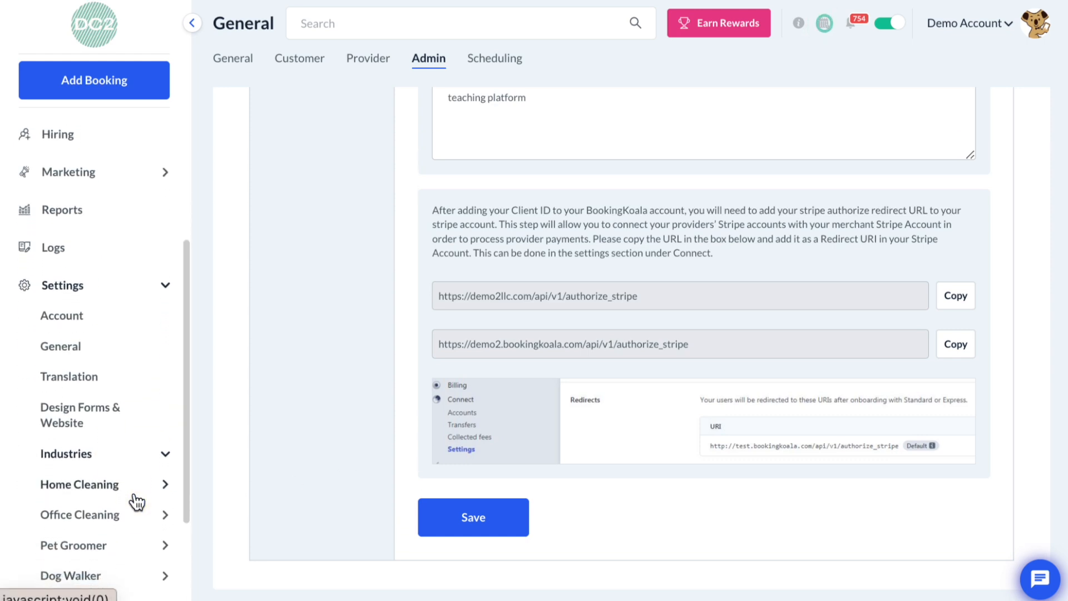
left_click(135, 495)
scroll(135, 496, "down", 1)
scroll(136, 502, "down", 3)
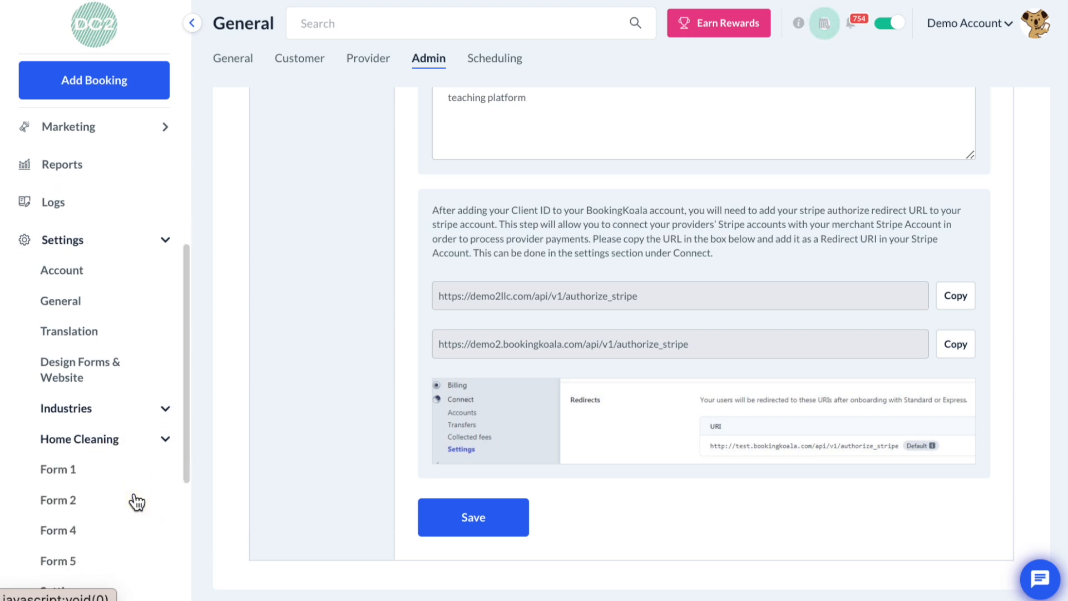
left_click(134, 504)
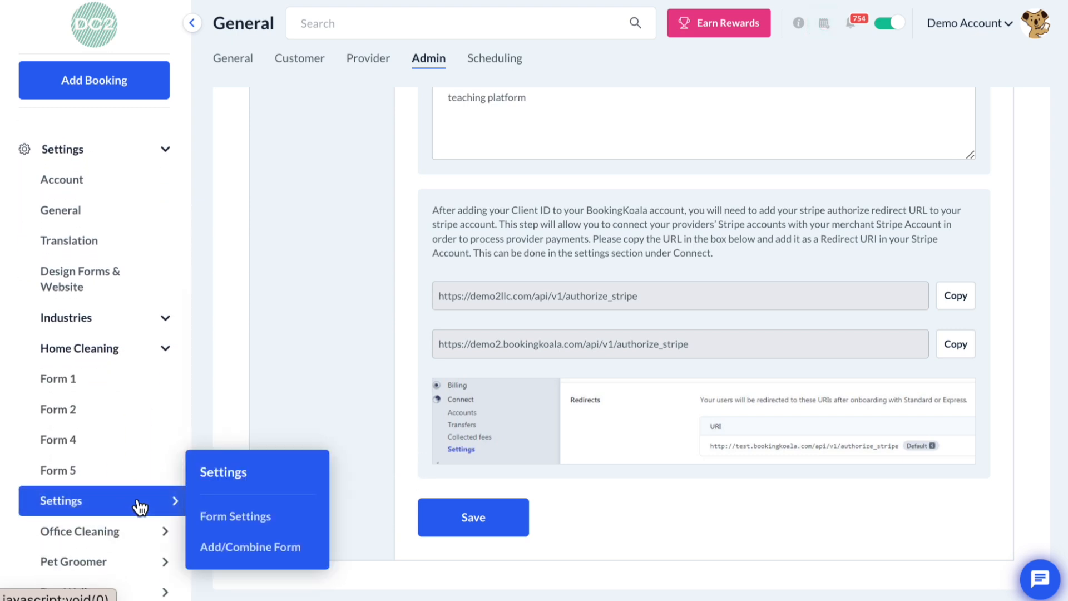
left_click(244, 517)
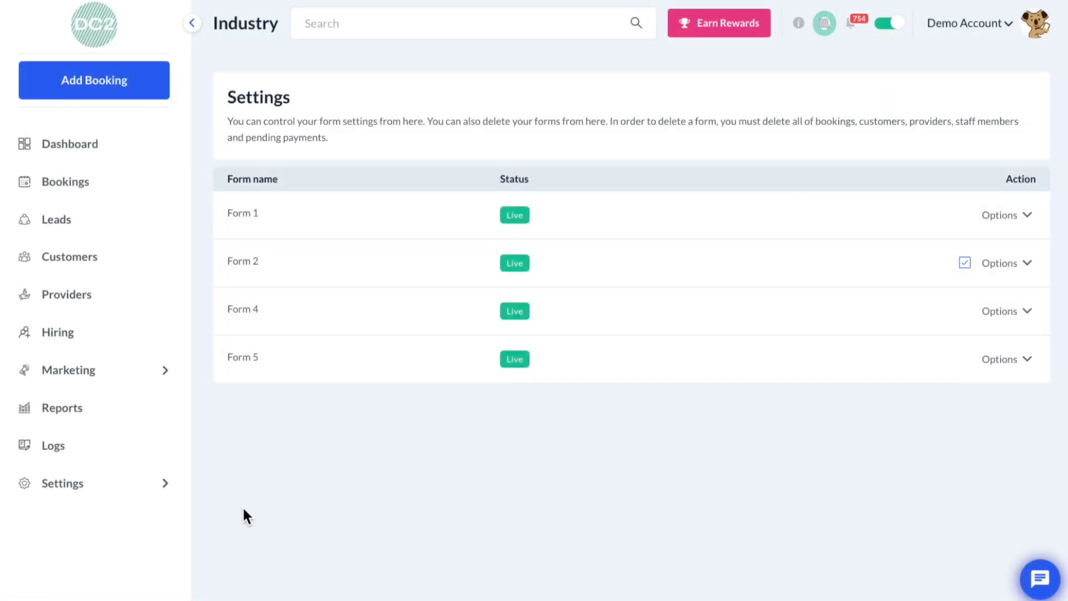
left_click(1002, 215)
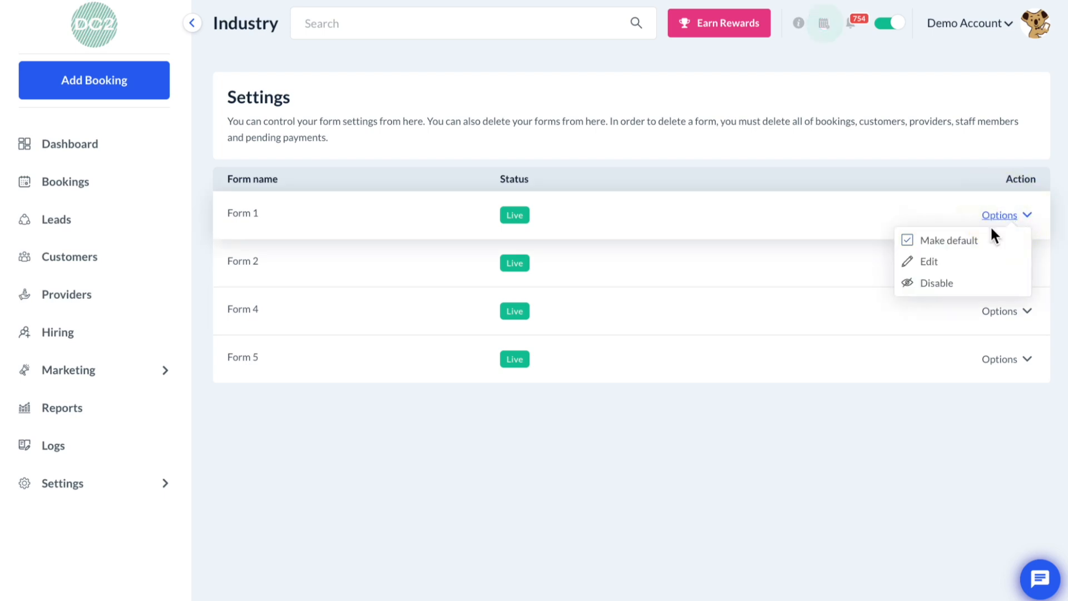
left_click(967, 266)
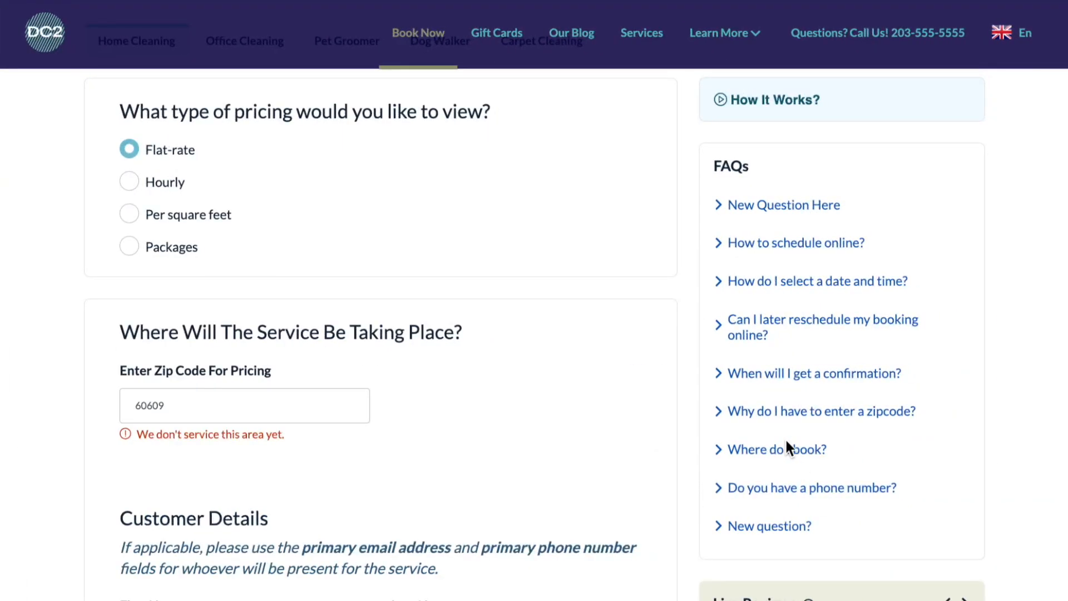
Step: Set the zip code for pricing to 60601 on the flat-rate Home Cleaning booking form and look over the form
scroll(666, 251, "up", 1)
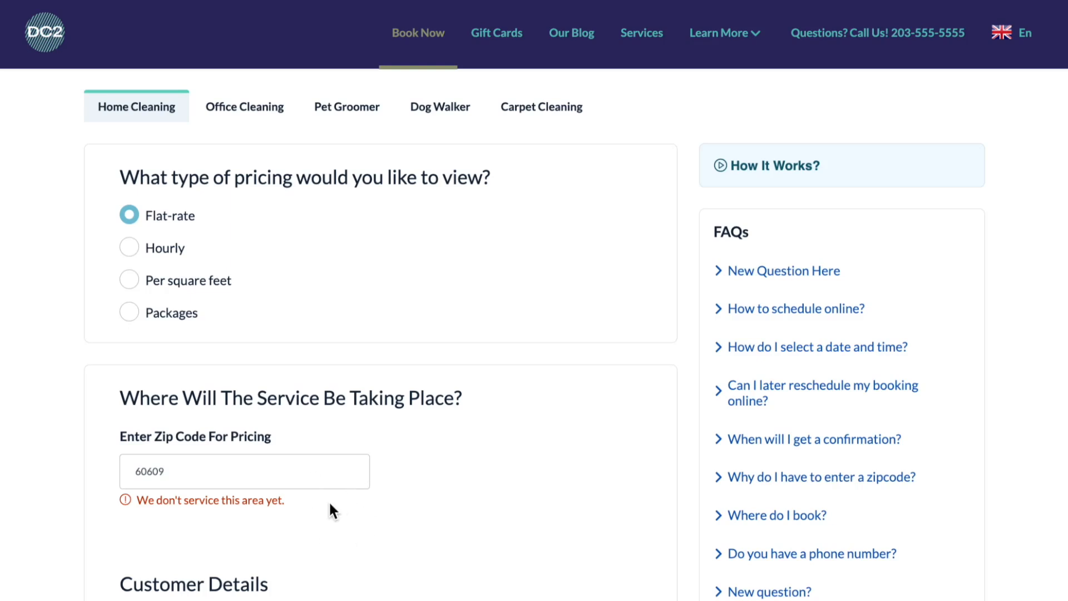
left_click(299, 479)
key("BackSpace")
type("1")
left_click(427, 521)
scroll(427, 521, "down", 5)
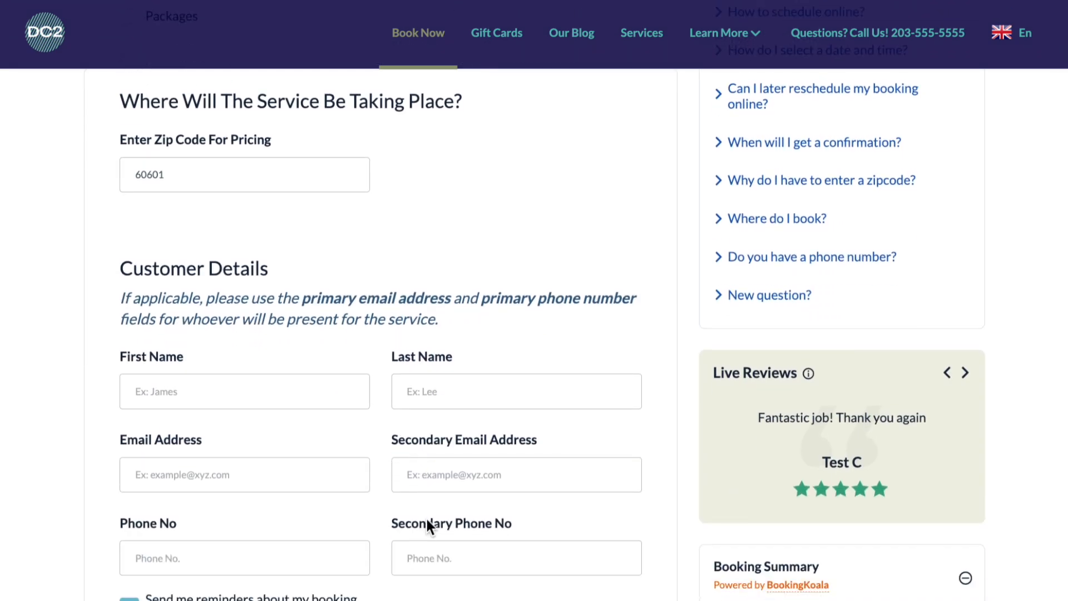
scroll(426, 519, "up", 5)
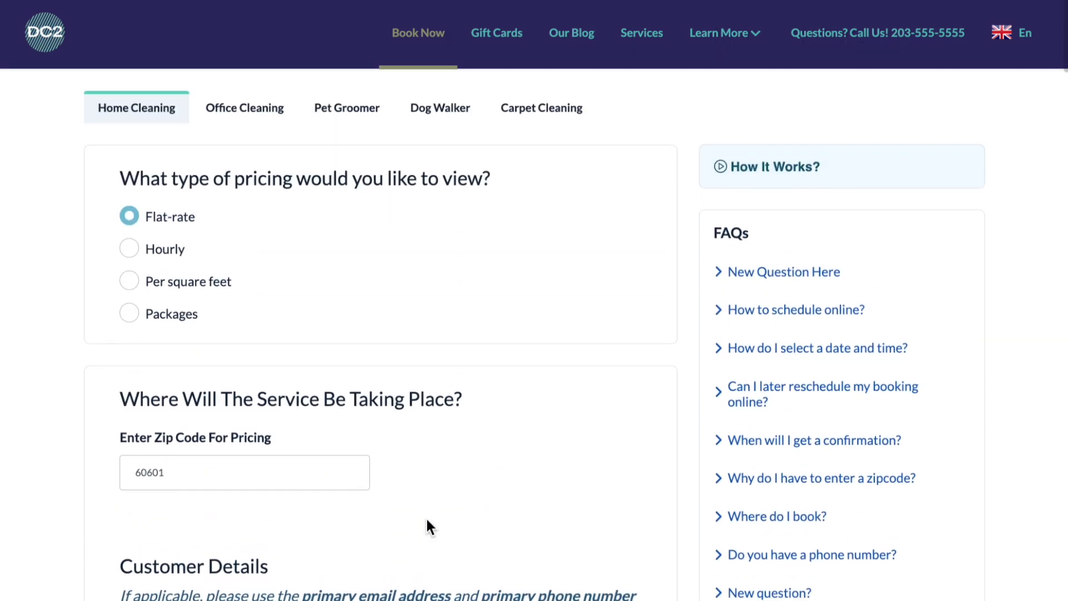
Step: Switch the Home Cleaning form to Per square feet pricing and view the choices in its location list
left_click(192, 277)
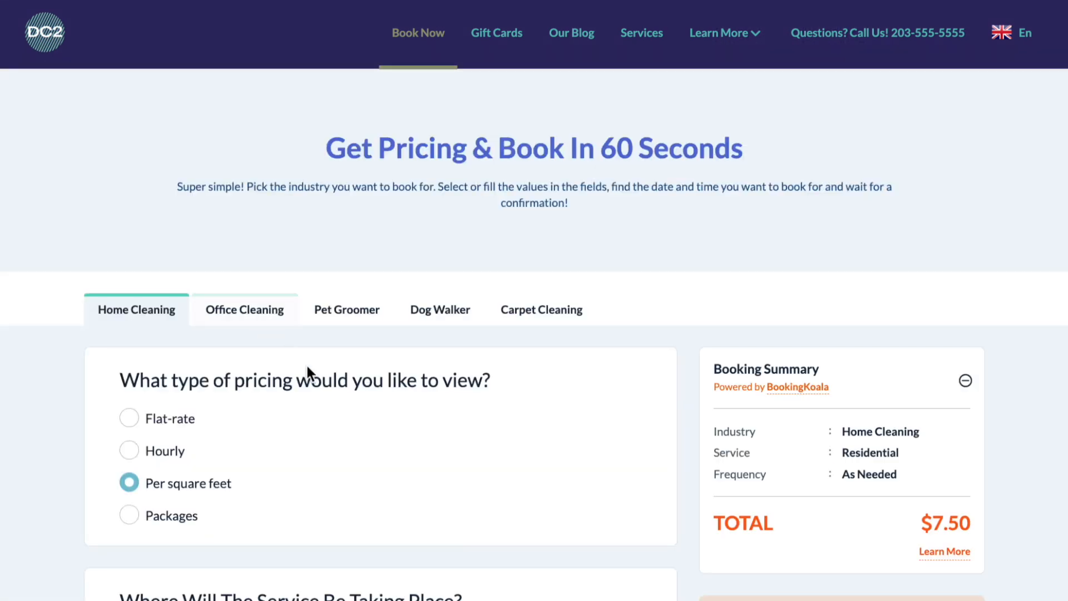
scroll(381, 487, "down", 2)
scroll(382, 478, "down", 1)
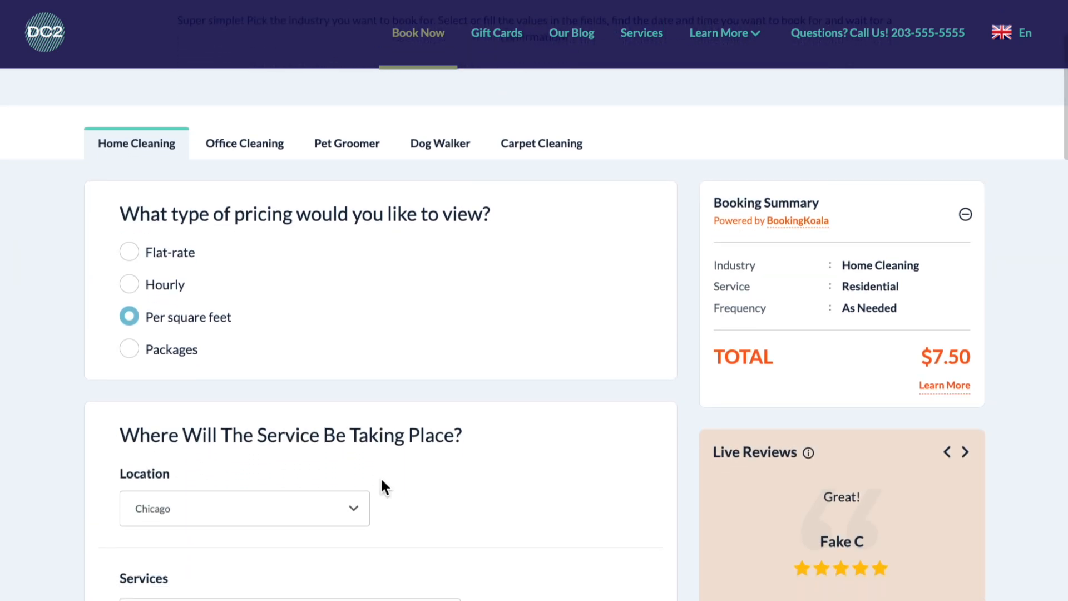
scroll(356, 481, "down", 1)
left_click(326, 479)
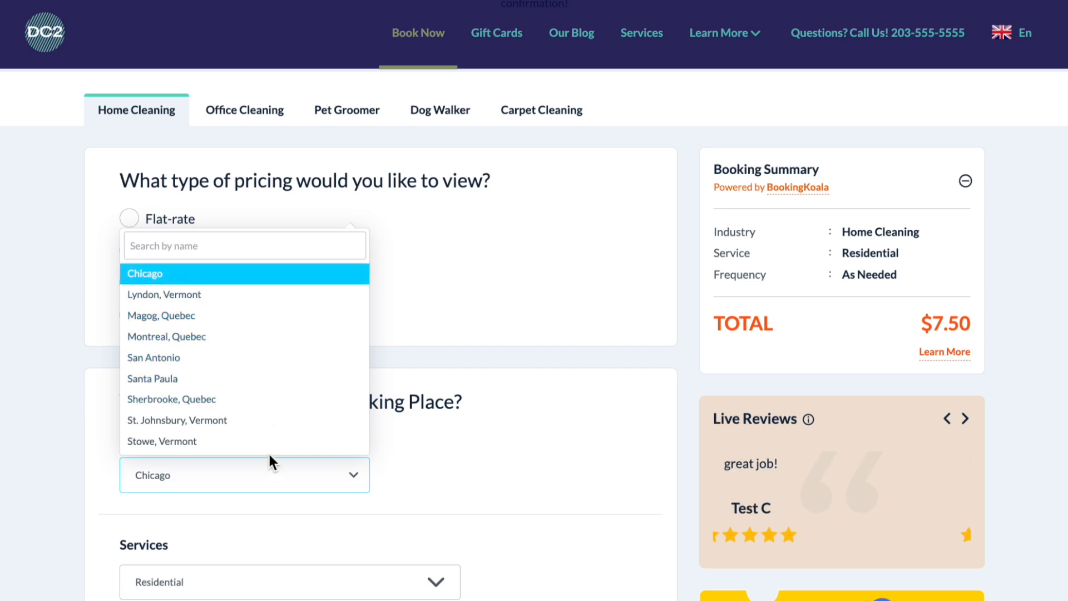
left_click(416, 363)
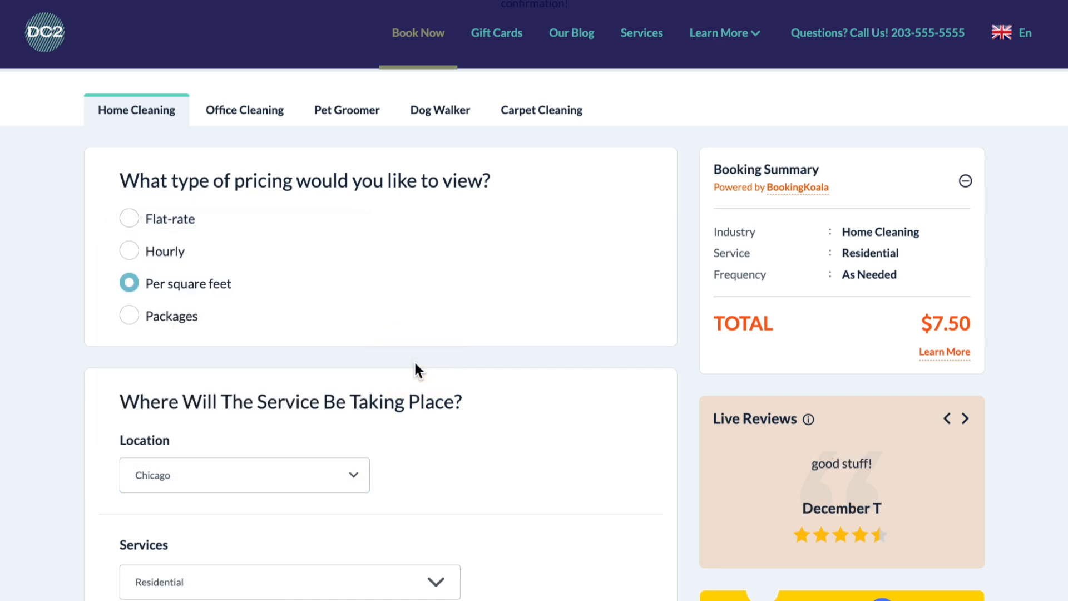
Step: Switch the Home Cleaning form to Hourly pricing and examine its sections for how location is handled
left_click(166, 259)
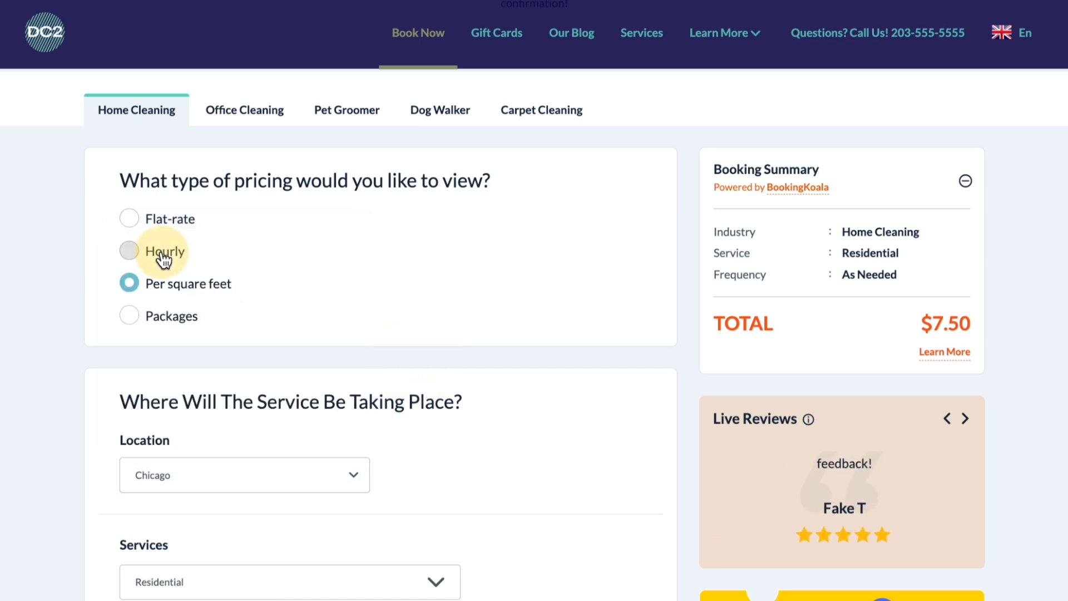
scroll(165, 259, "up", 4)
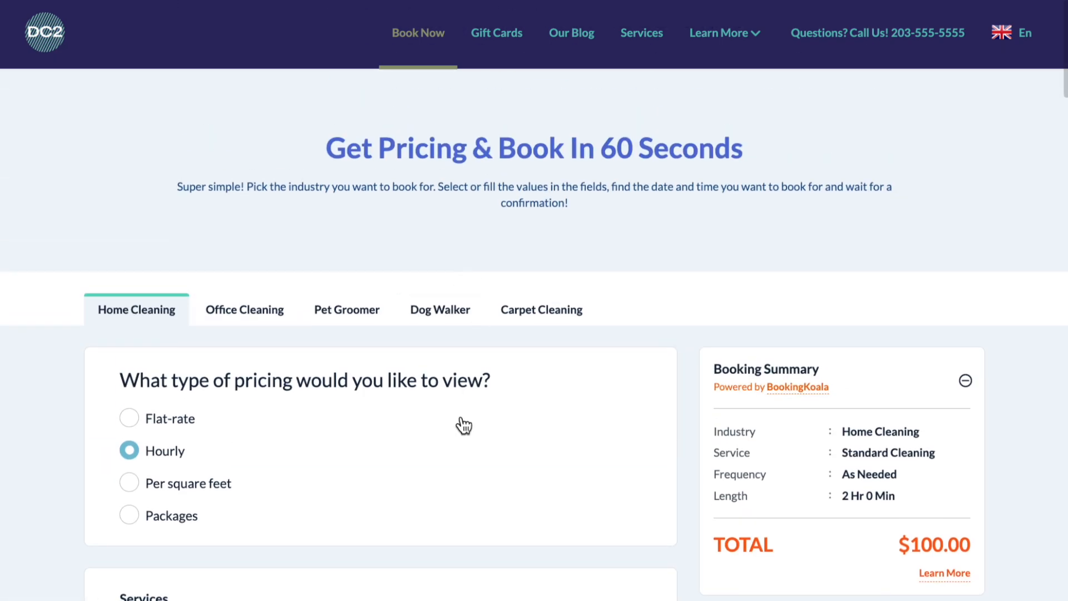
scroll(487, 469, "down", 2)
scroll(487, 469, "down", 1)
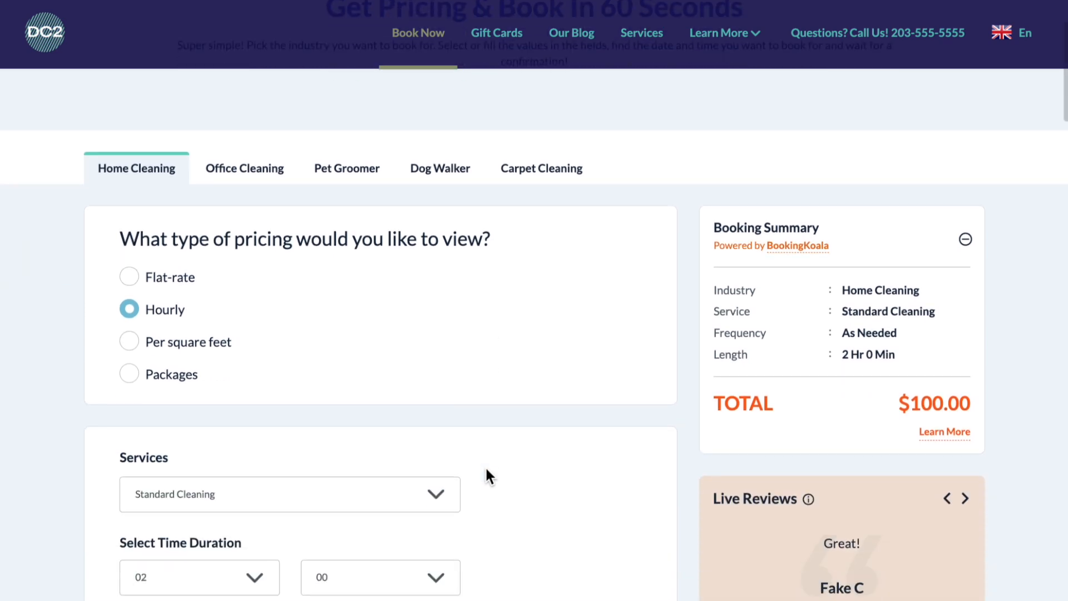
scroll(487, 470, "down", 5)
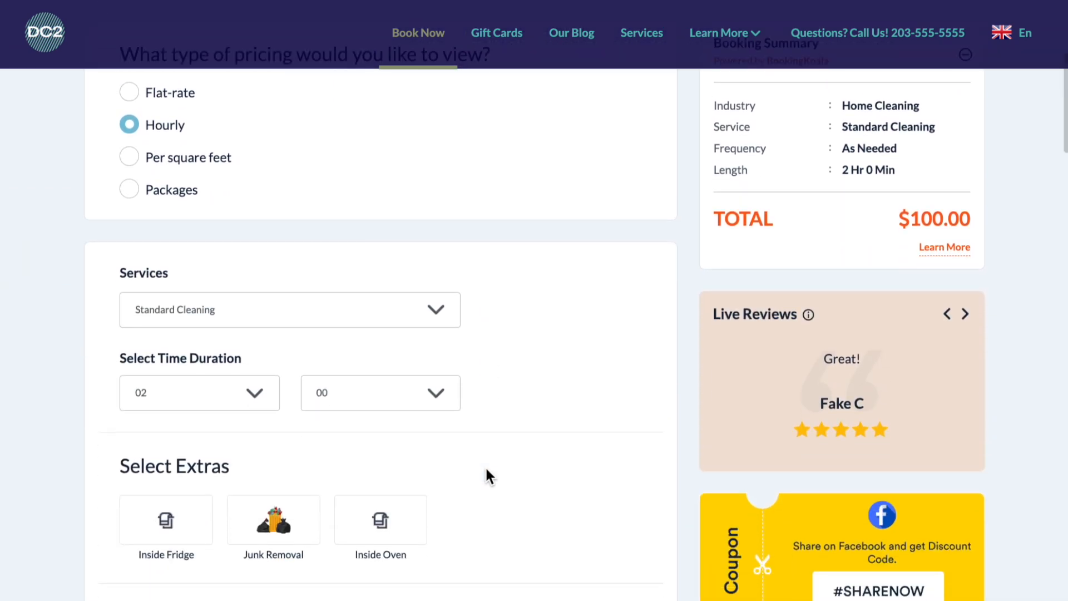
scroll(486, 476, "down", 3)
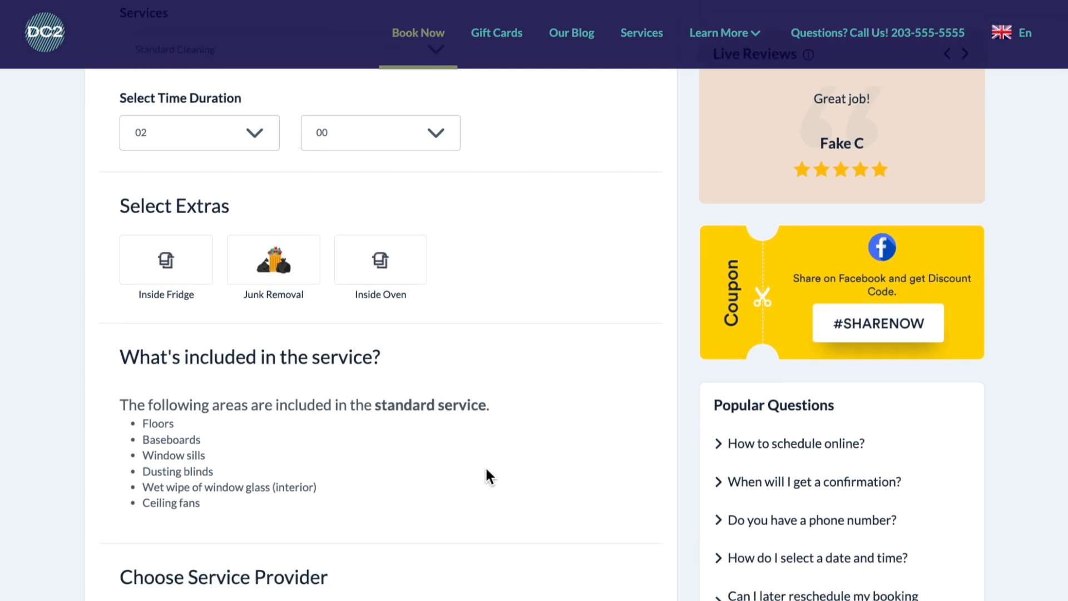
scroll(487, 471, "up", 3)
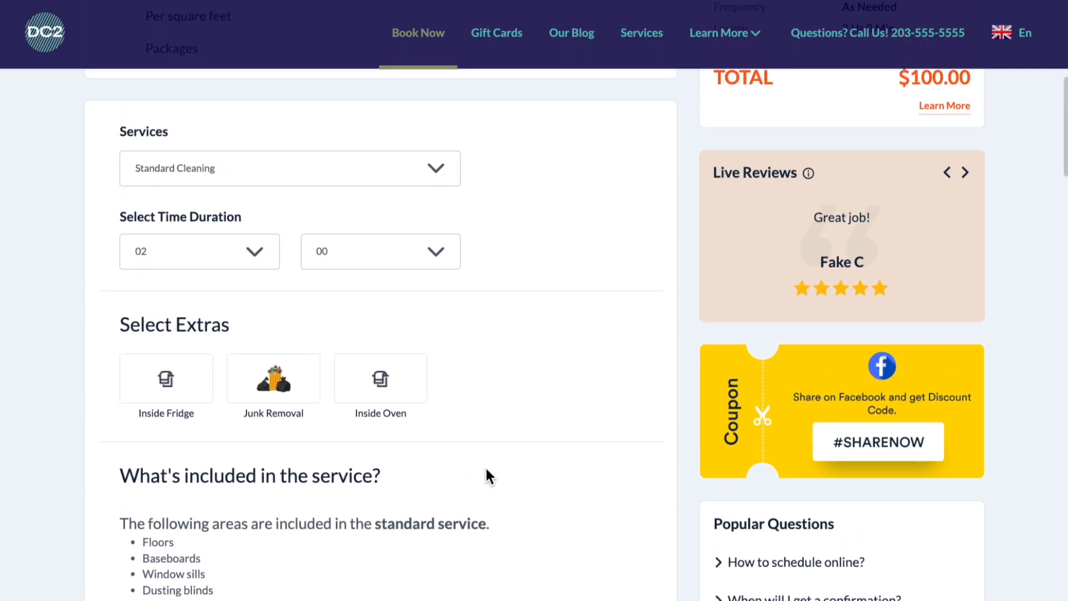
scroll(486, 472, "up", 3)
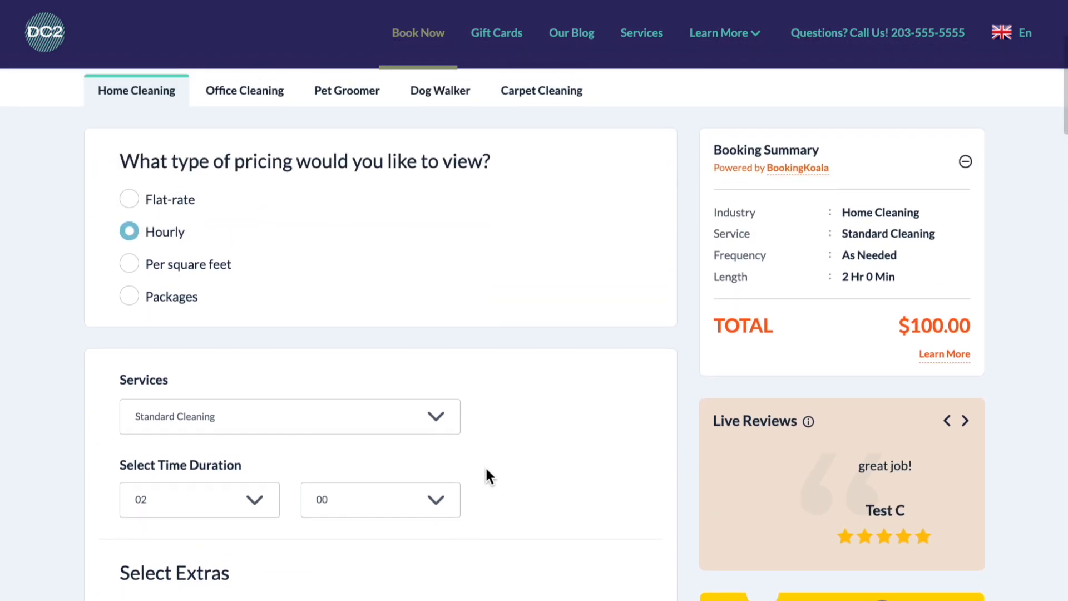
scroll(485, 472, "up", 1)
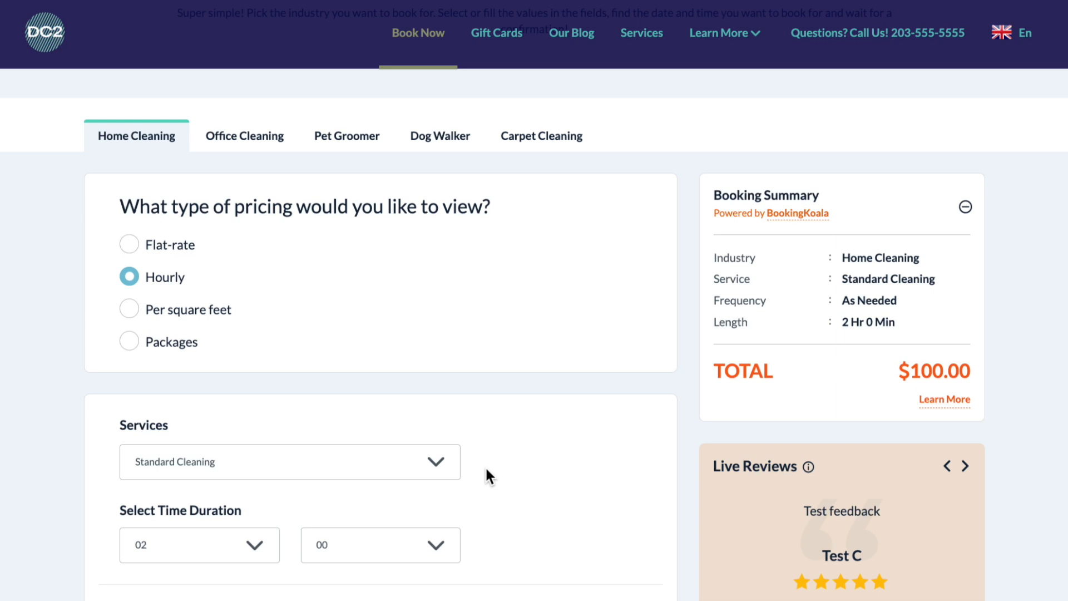
Step: Open the Pet Groomer booking form, check the Main Location's map link, and view the photo of Mary's Grooming - Chicago
left_click(341, 138)
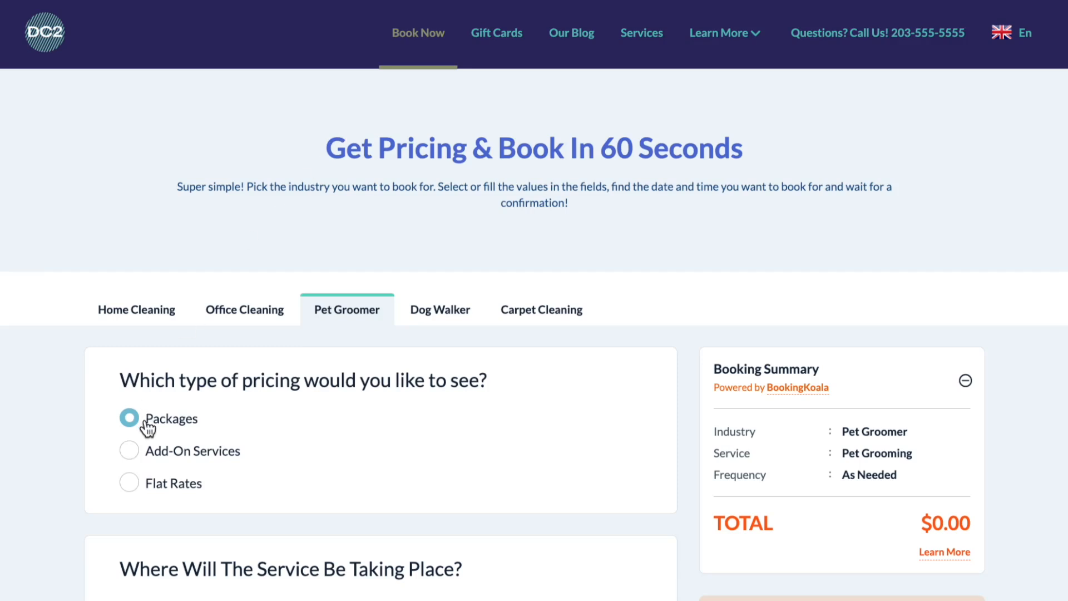
scroll(355, 465, "down", 3)
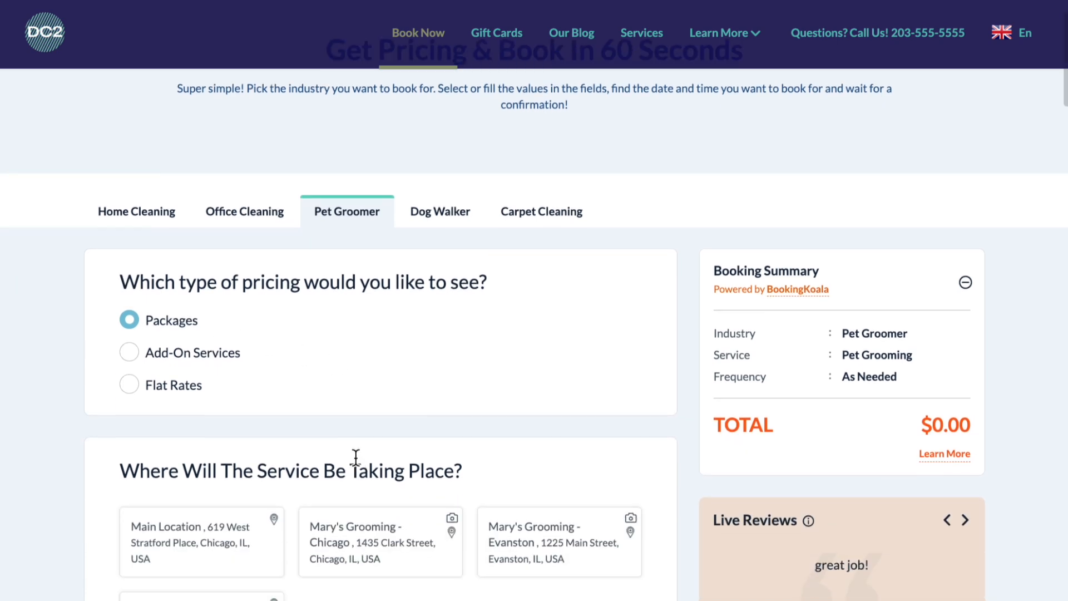
scroll(356, 466, "down", 4)
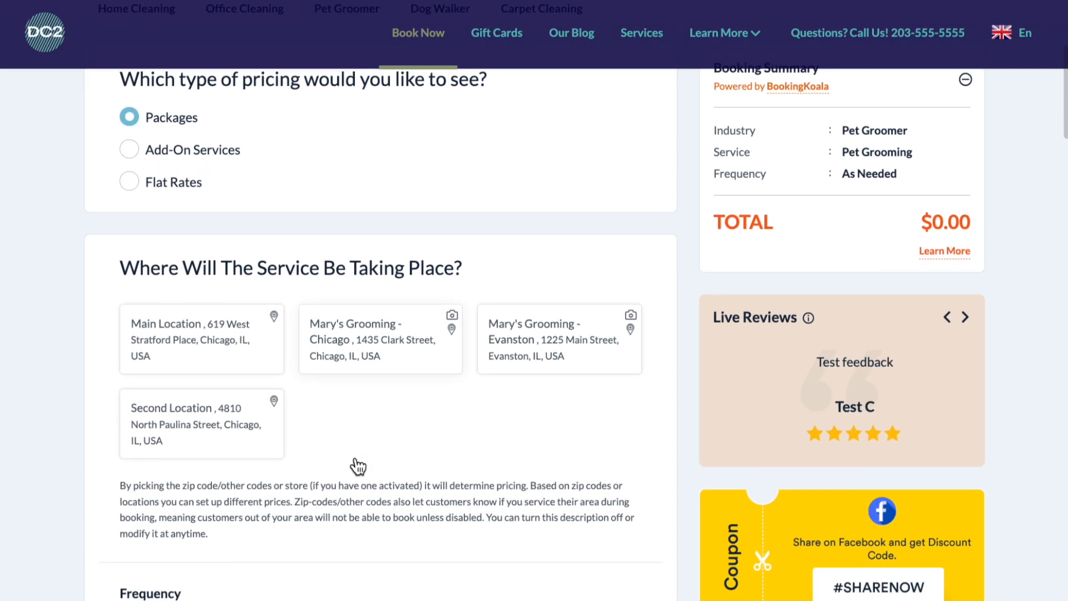
left_click(273, 315)
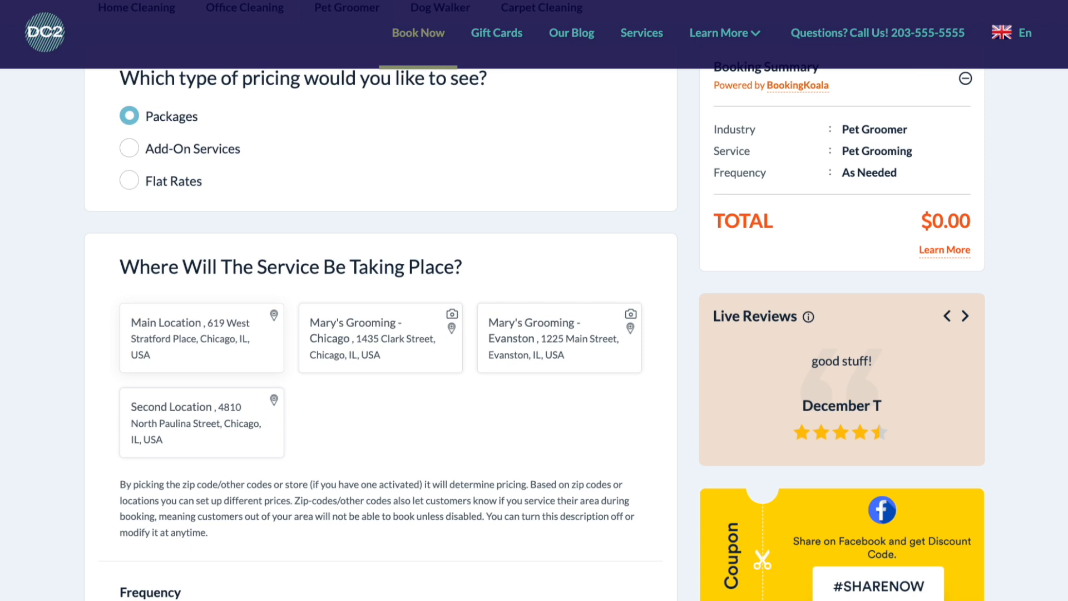
left_click(452, 315)
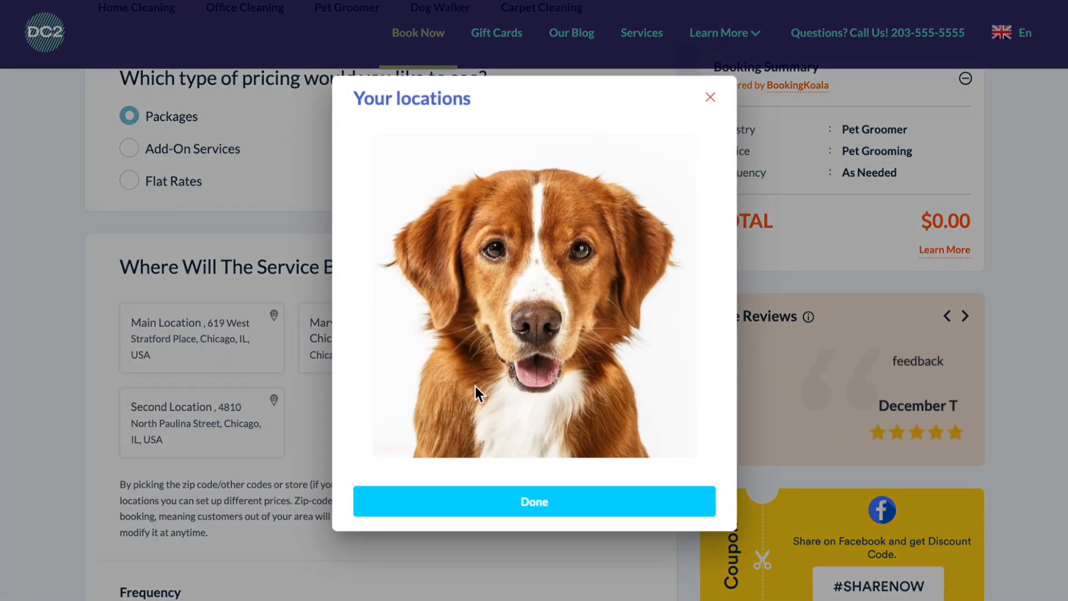
left_click(535, 512)
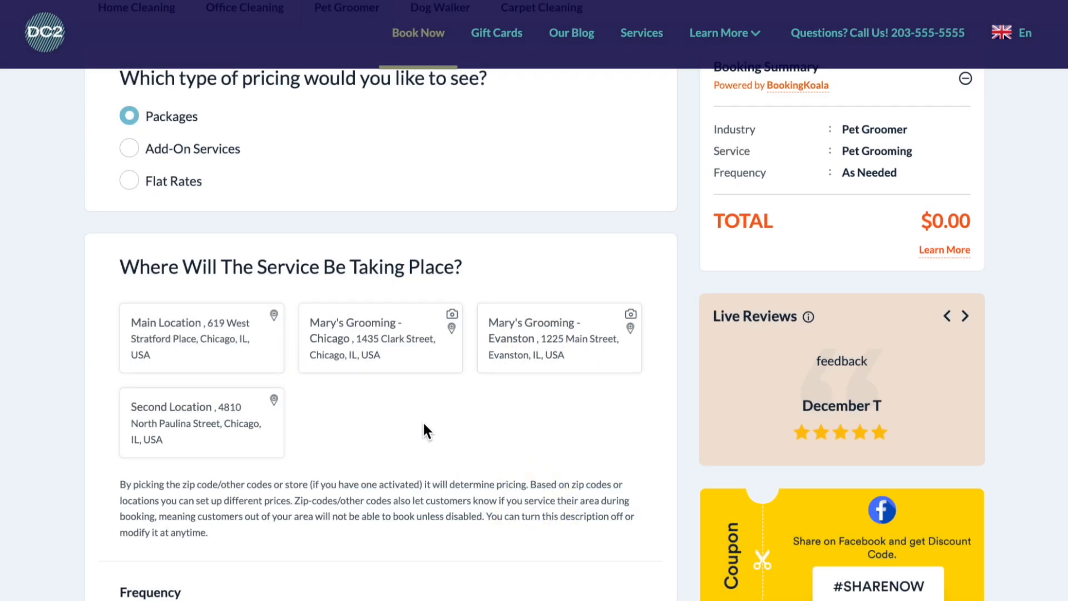
Step: Switch the Pet Groomer form's pricing type to Add-On Services and return to the start of the form
left_click(187, 149)
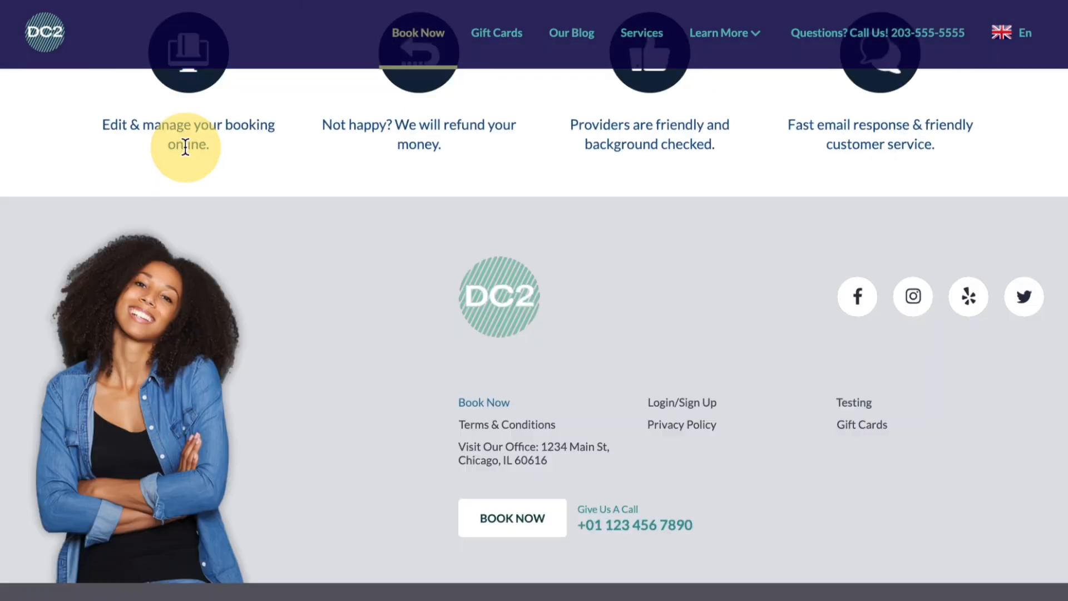
scroll(417, 329, "up", 5)
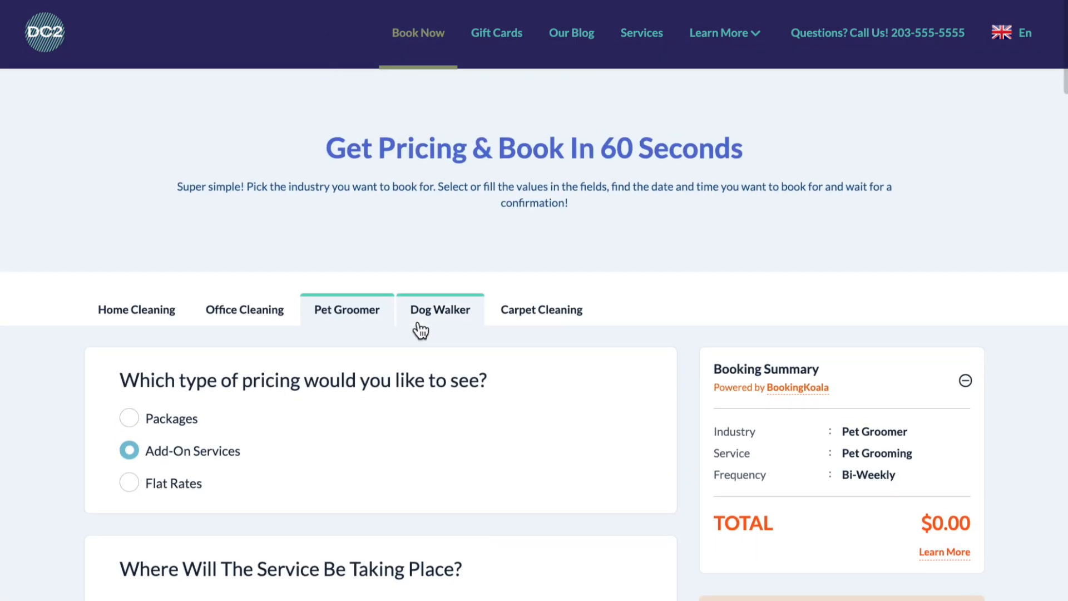
Step: View the choices in the Pet Groomer form's location list under Add-On Services pricing
scroll(420, 330, "down", 4)
scroll(420, 330, "down", 1)
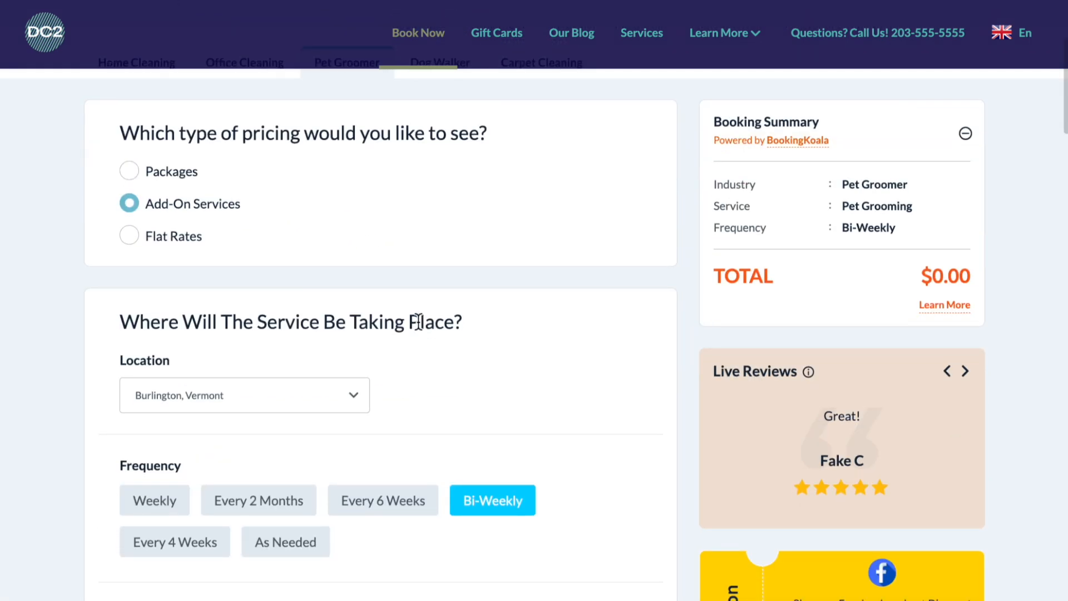
left_click(355, 399)
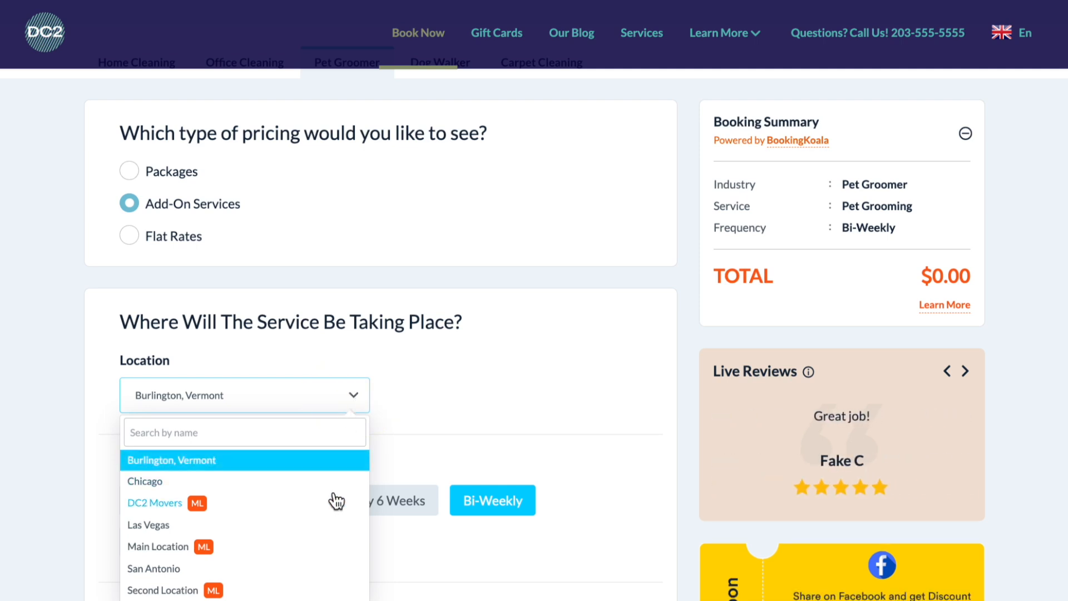
scroll(340, 497, "down", 2)
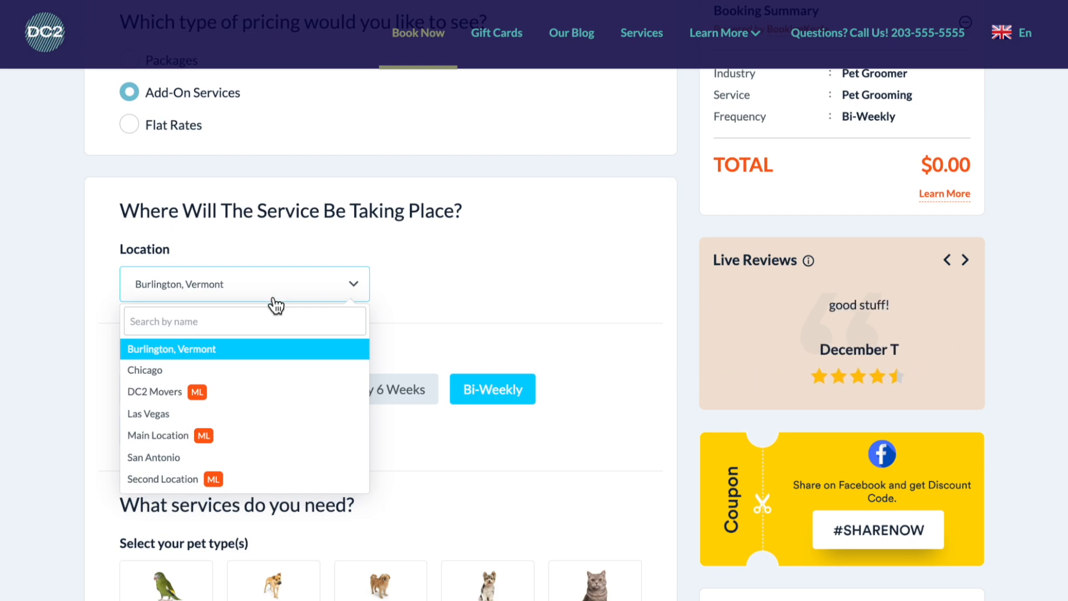
left_click(421, 315)
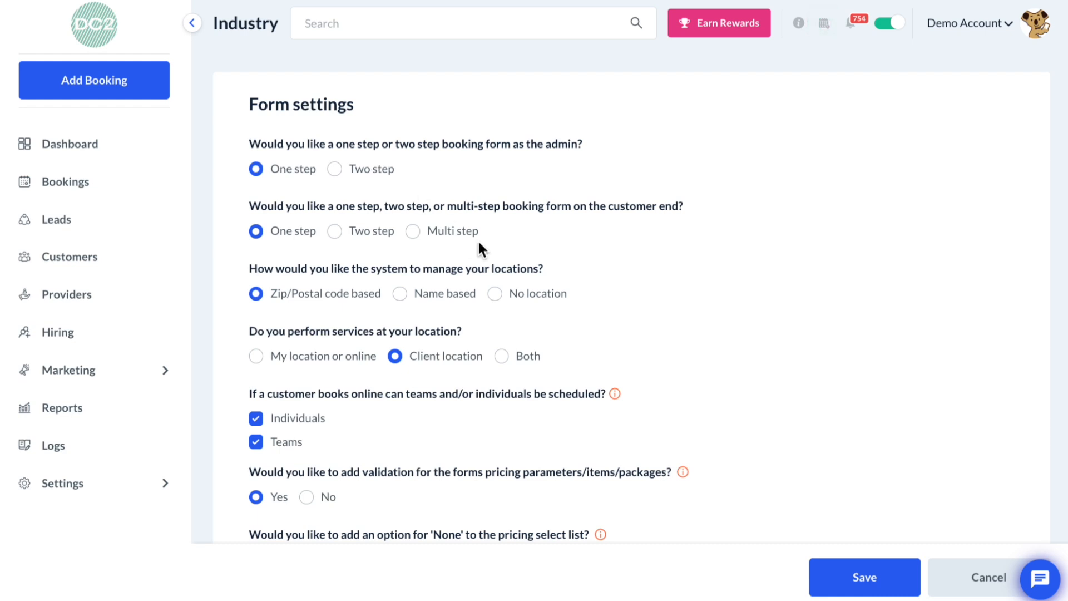
Step: Open the locations settings for Home Cleaning Form 1 in the admin dashboard and start adding a location
left_click(172, 482)
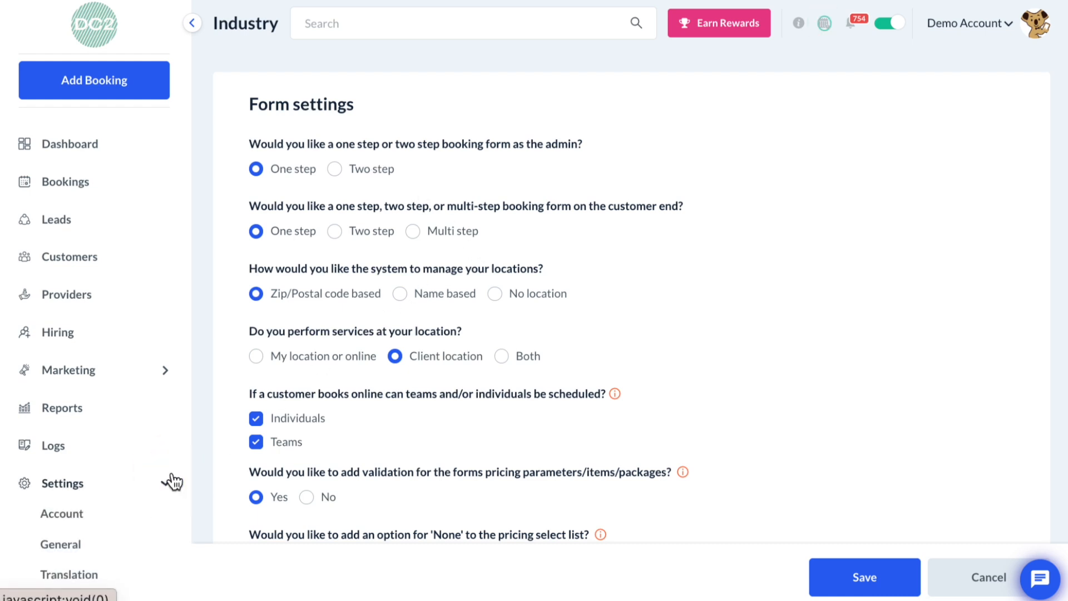
scroll(172, 481, "down", 3)
left_click(129, 495)
scroll(128, 495, "down", 1)
left_click(129, 477)
mouse_move(132, 501)
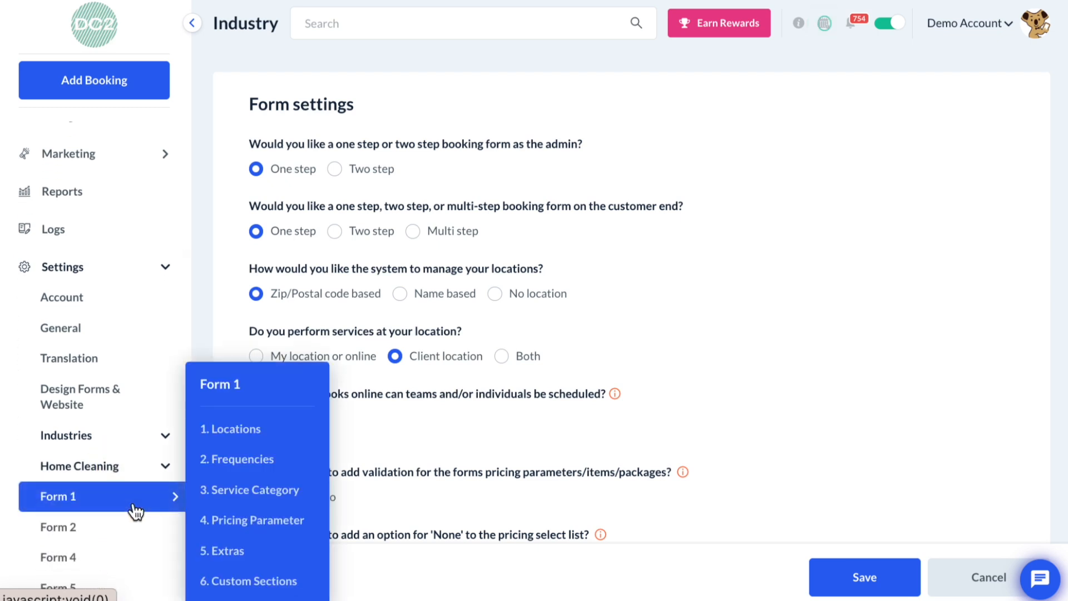
left_click(259, 433)
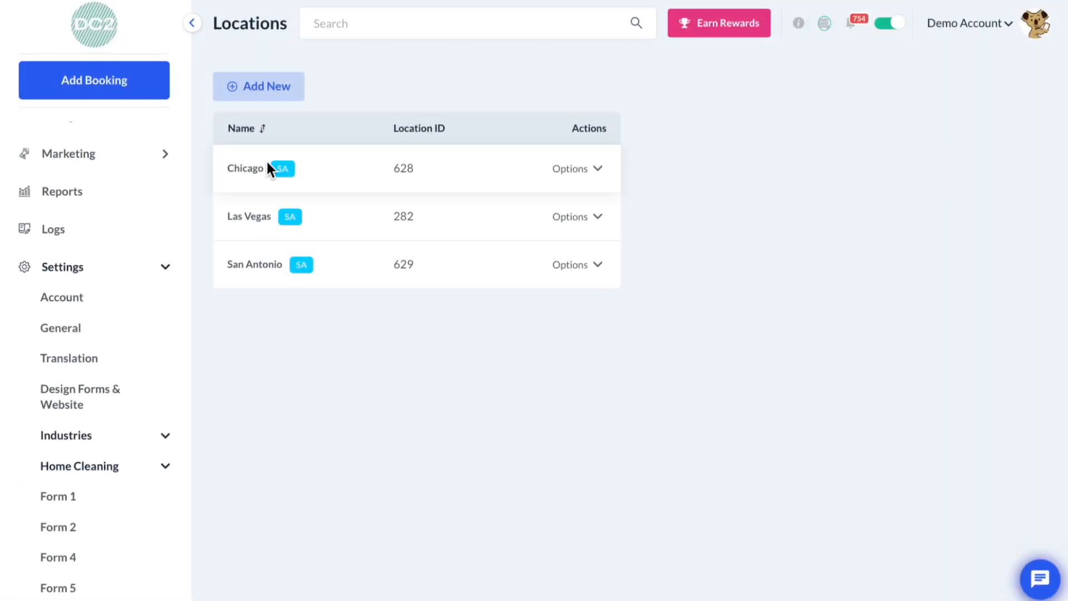
left_click(254, 91)
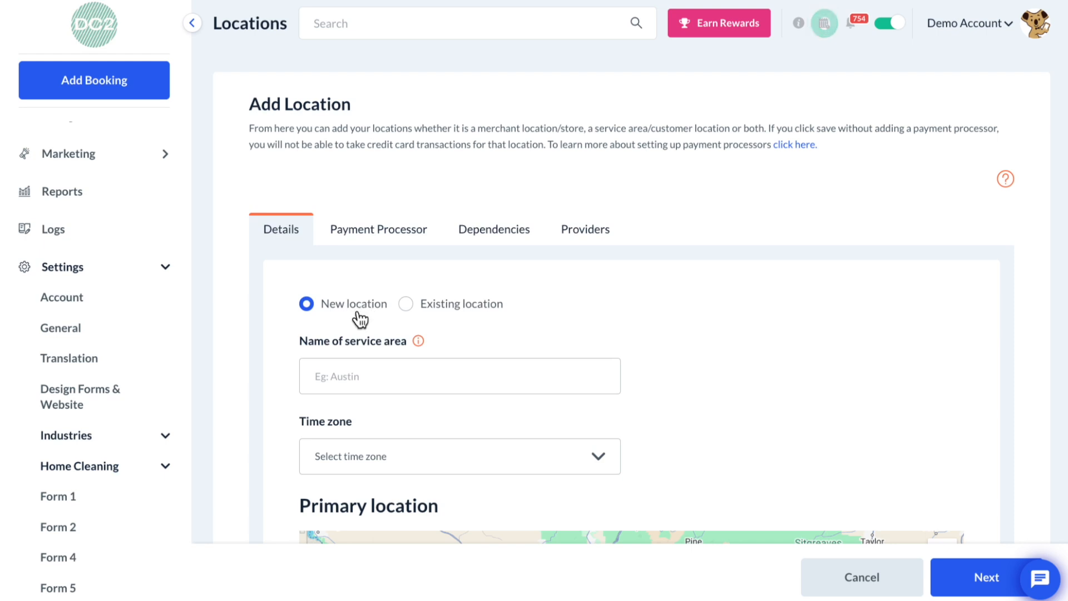
Step: Try the existing location option with Montreal, Quebec as the service area, and switch back to a new location
left_click(457, 312)
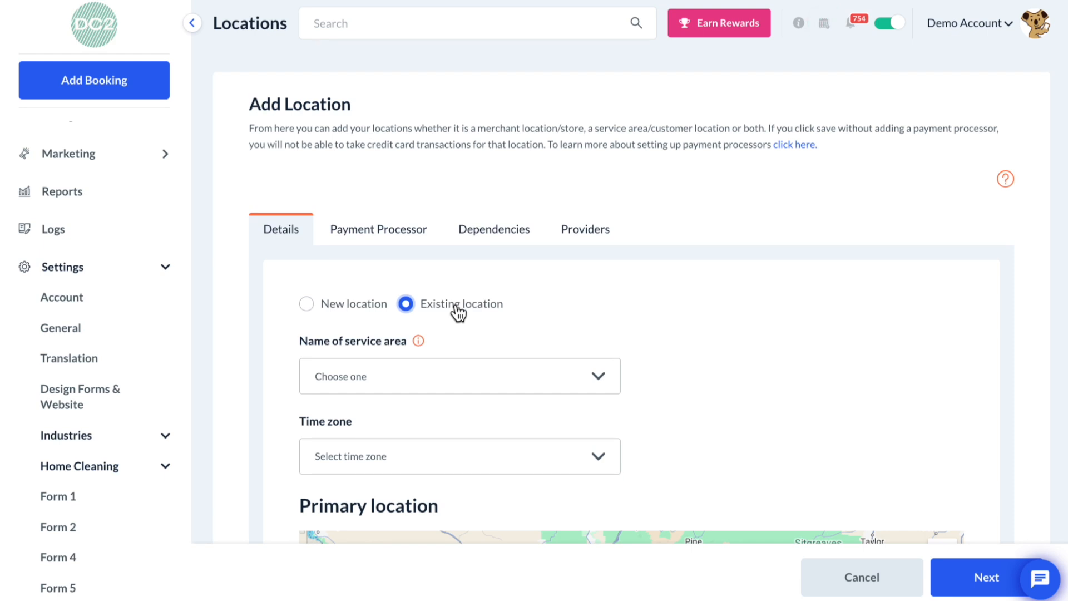
left_click(451, 368)
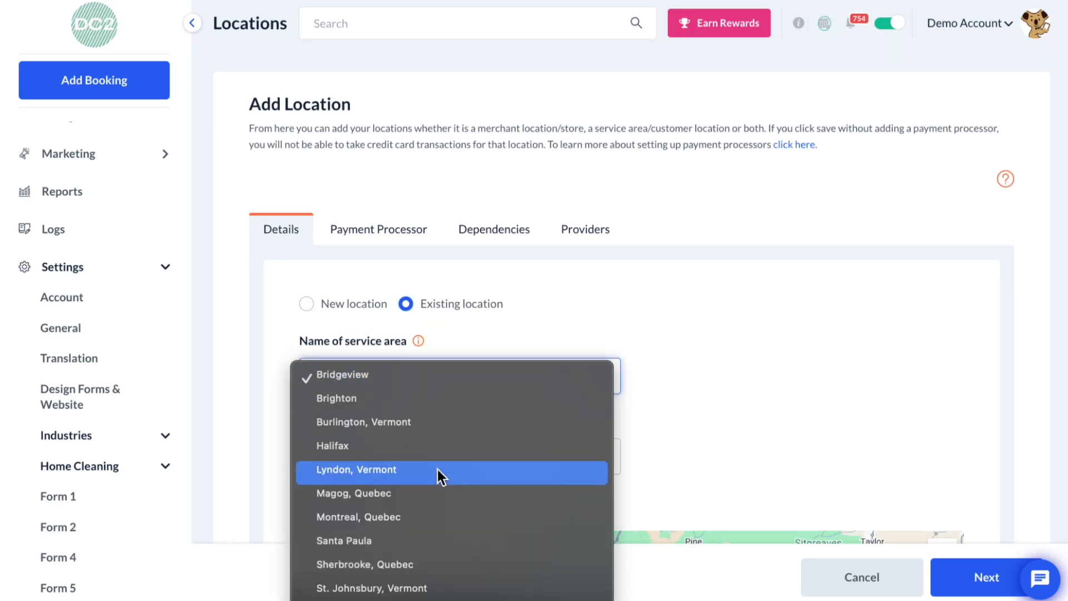
left_click(431, 515)
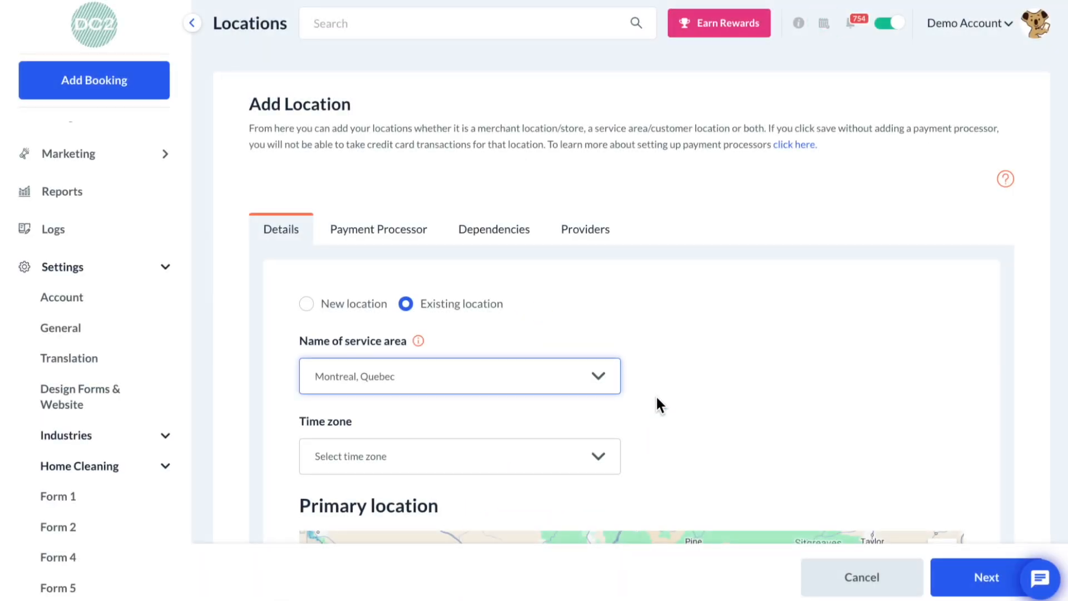
left_click(359, 311)
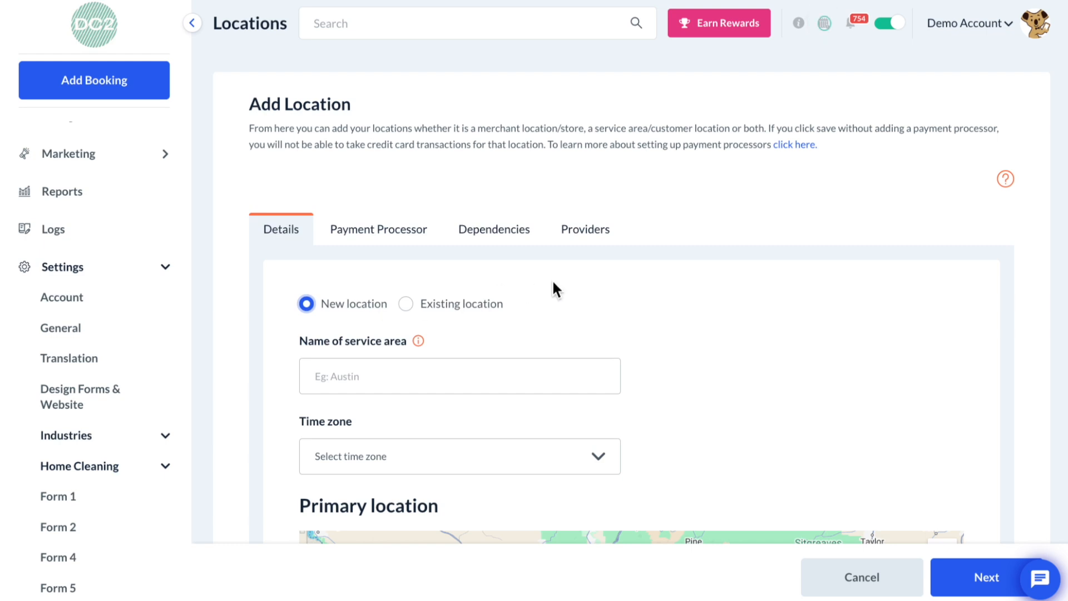
Step: Name the new service area Los Angeles and set its time zone to PST8PDT
left_click(478, 375)
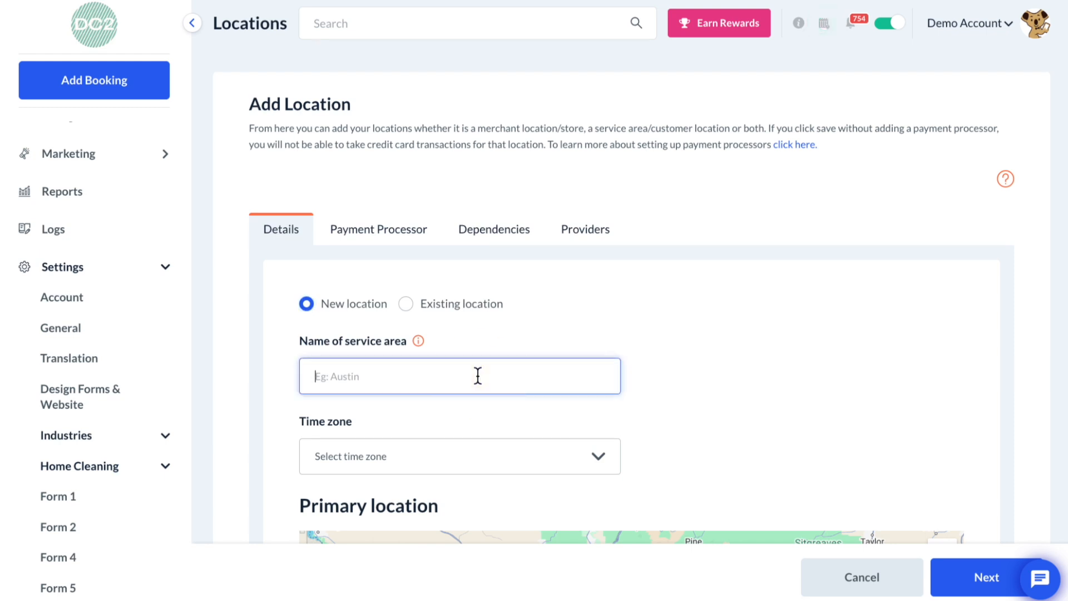
type("Los Angeles")
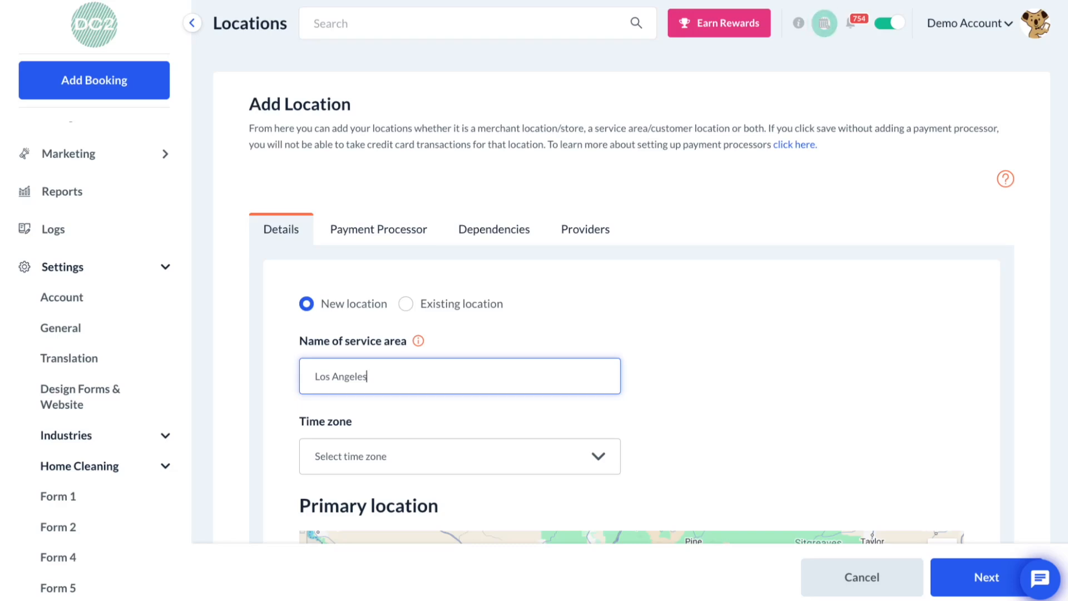
left_click(430, 466)
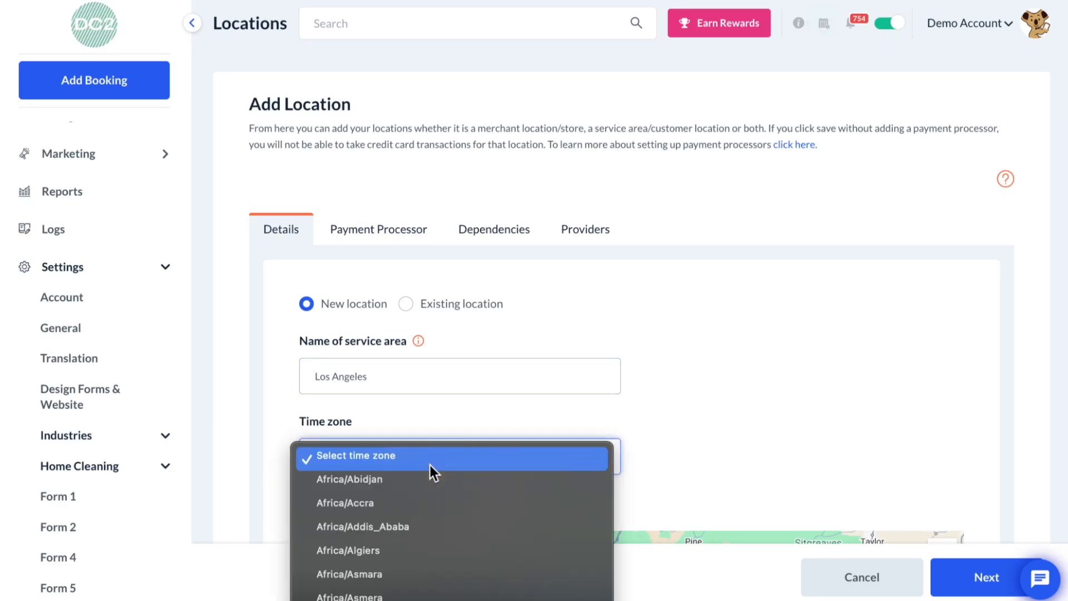
scroll(430, 466, "down", 10)
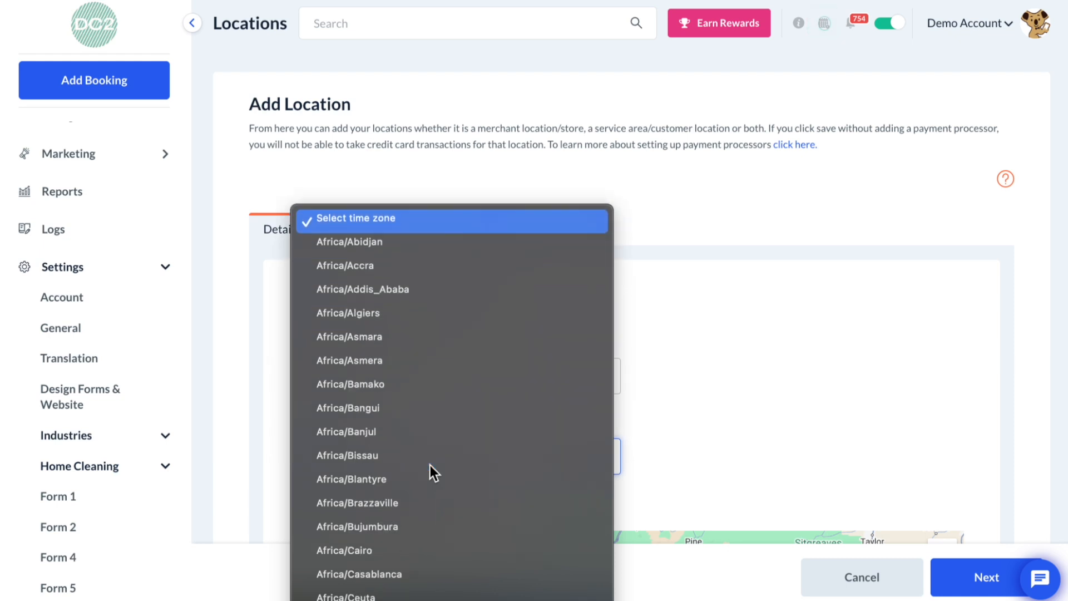
key("p")
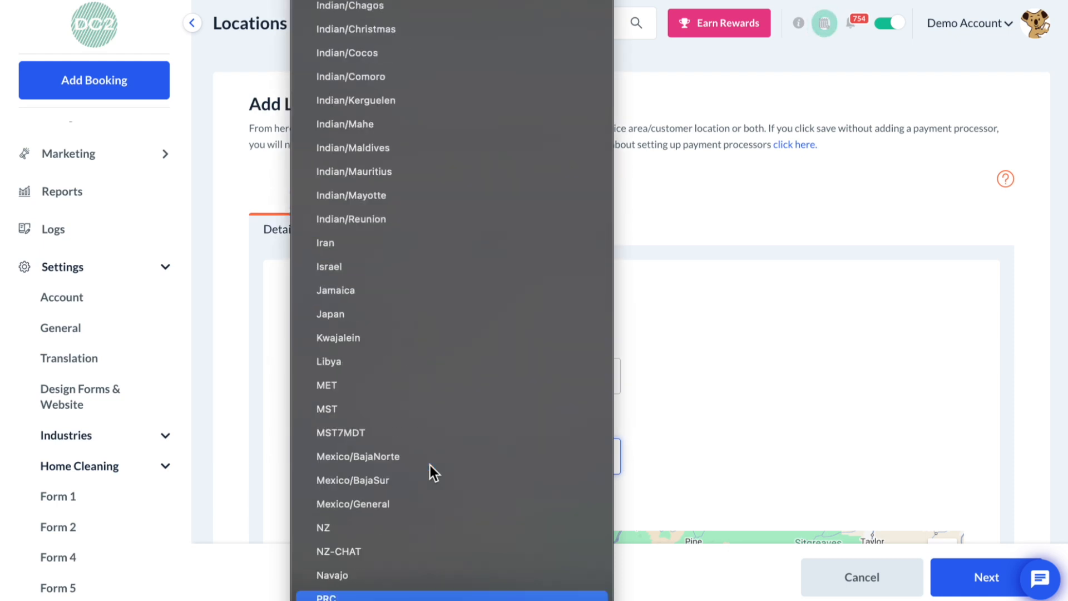
scroll(412, 523, "down", 5)
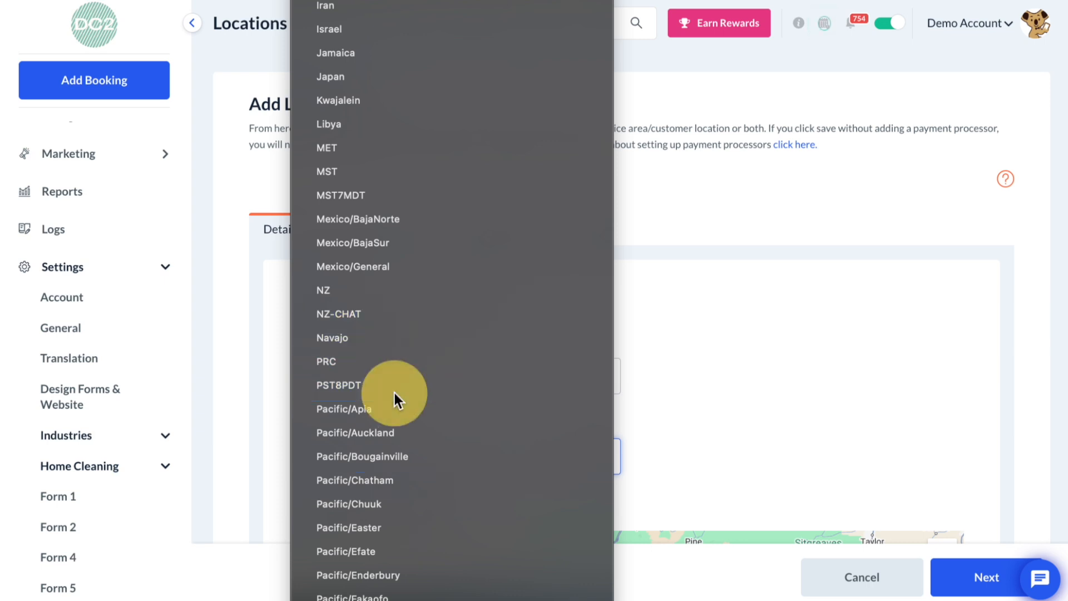
left_click(395, 393)
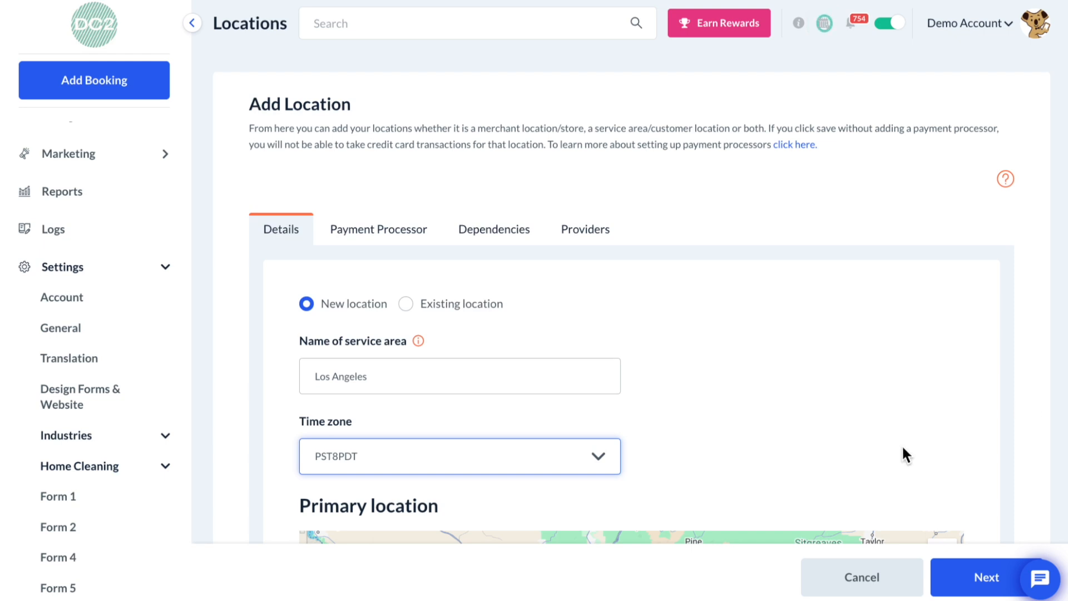
Step: Draw a polygon on the primary location map around greater Los Angeles, from the coast off Santa Monica past Huntington Beach and Irvine toward Riverside
scroll(903, 445, "down", 2)
scroll(902, 445, "down", 1)
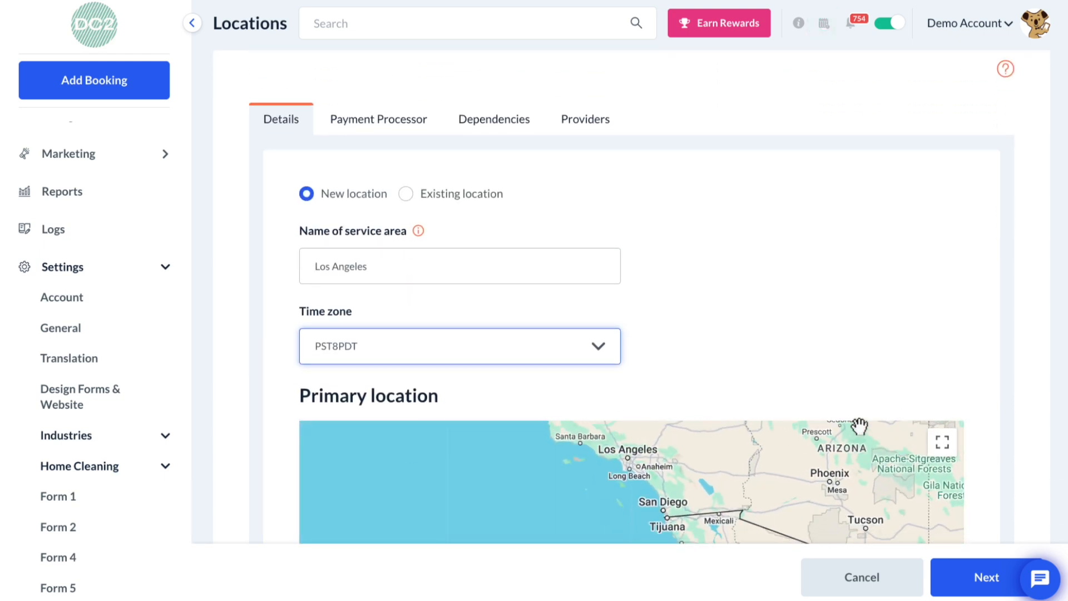
left_click_drag(841, 453, 756, 514)
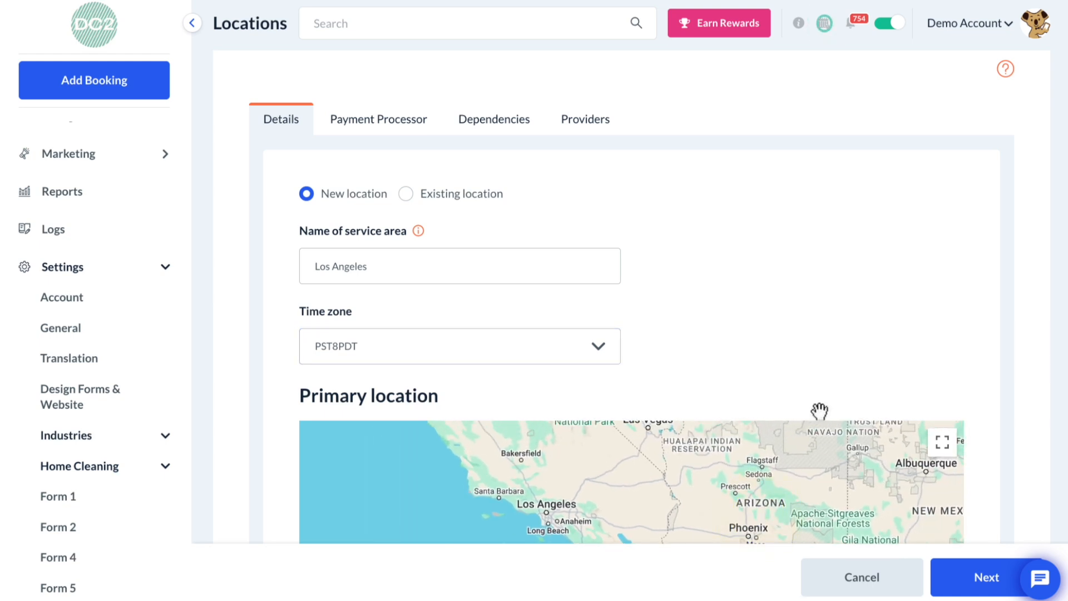
scroll(867, 316, "down", 4)
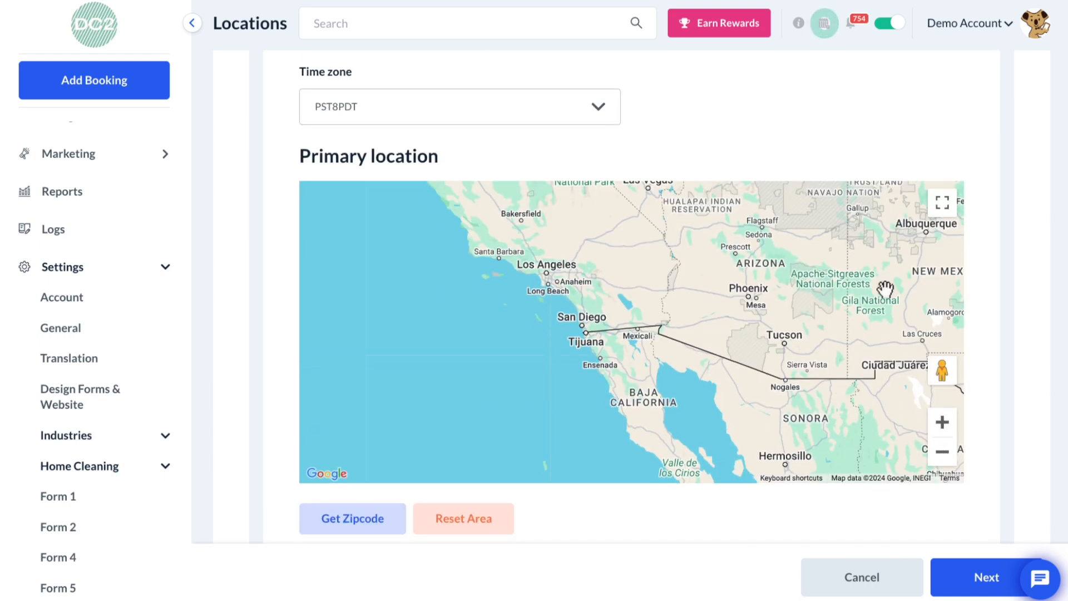
left_click_drag(886, 286, 957, 377)
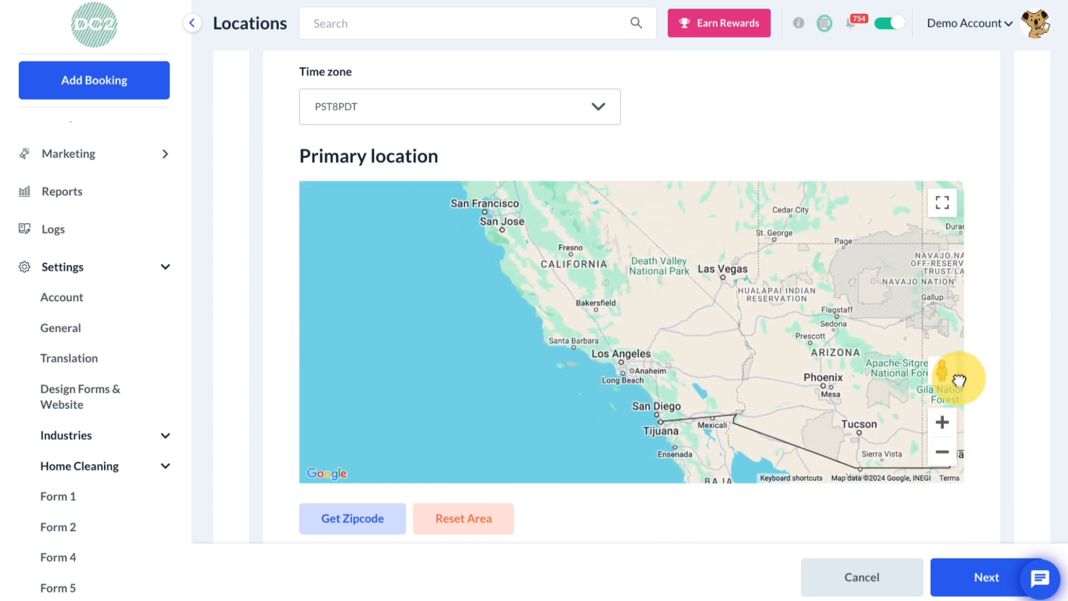
left_click(942, 422)
left_click(942, 422)
left_click_drag(660, 428, 733, 323)
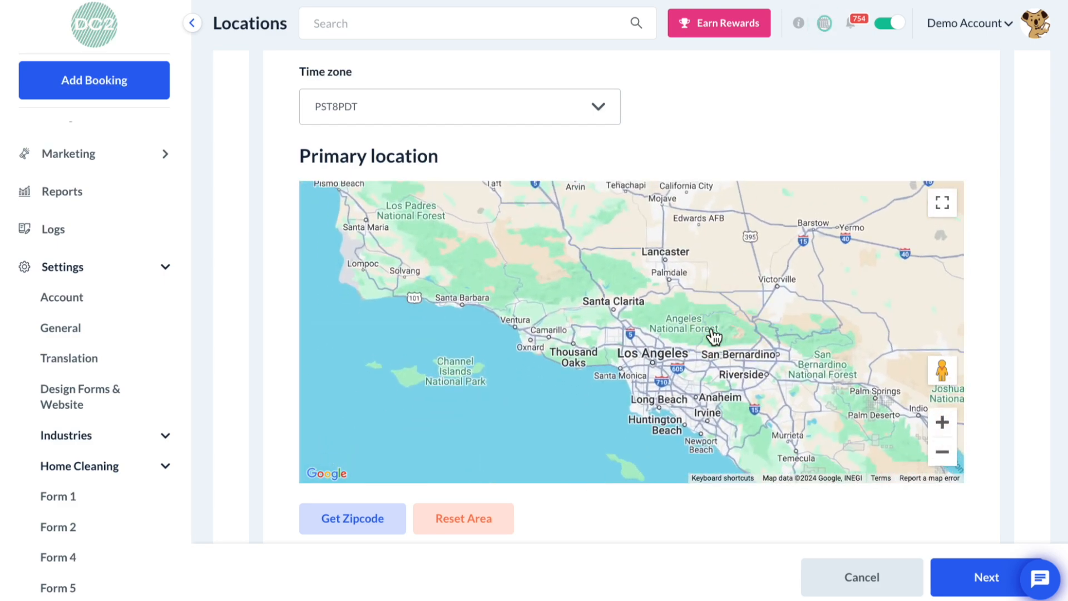
left_click(585, 384)
left_click(601, 413)
left_click(628, 440)
double_click(655, 445)
left_click(689, 442)
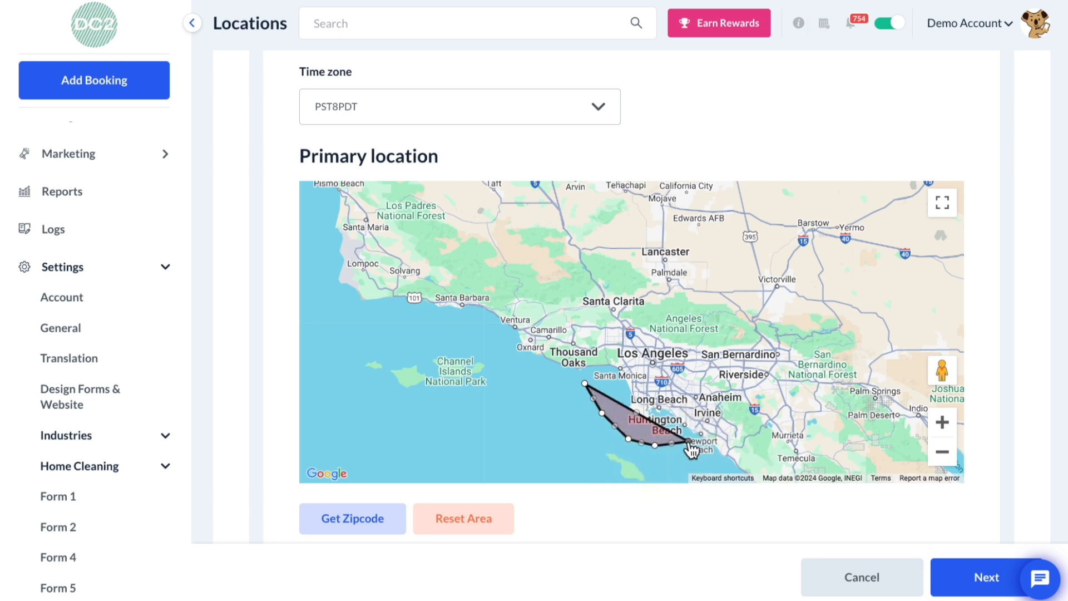
left_click(719, 415)
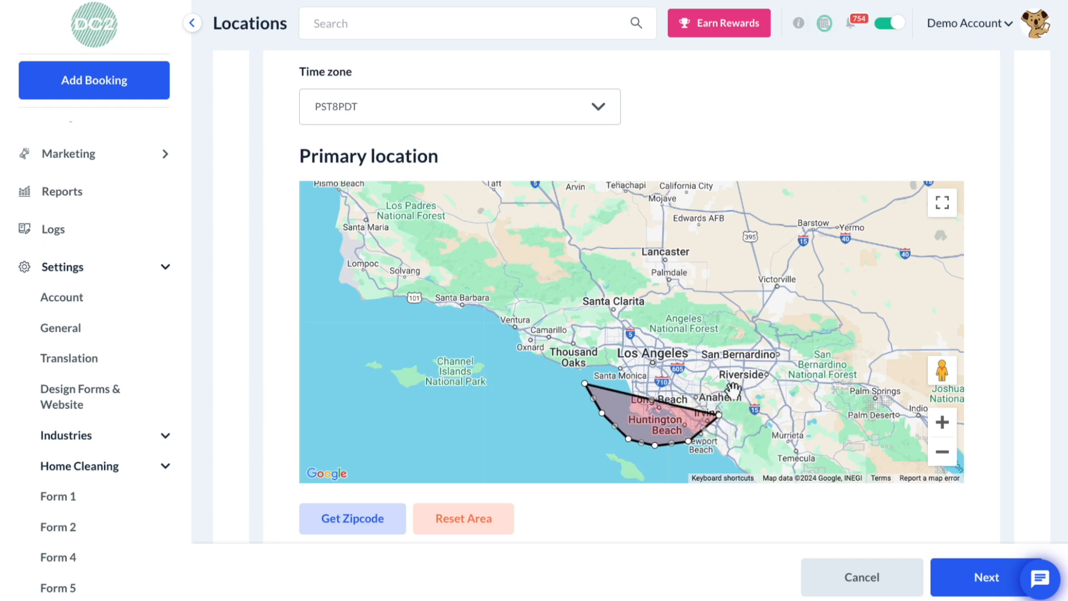
left_click(737, 384)
left_click(728, 361)
left_click(706, 348)
left_click(666, 340)
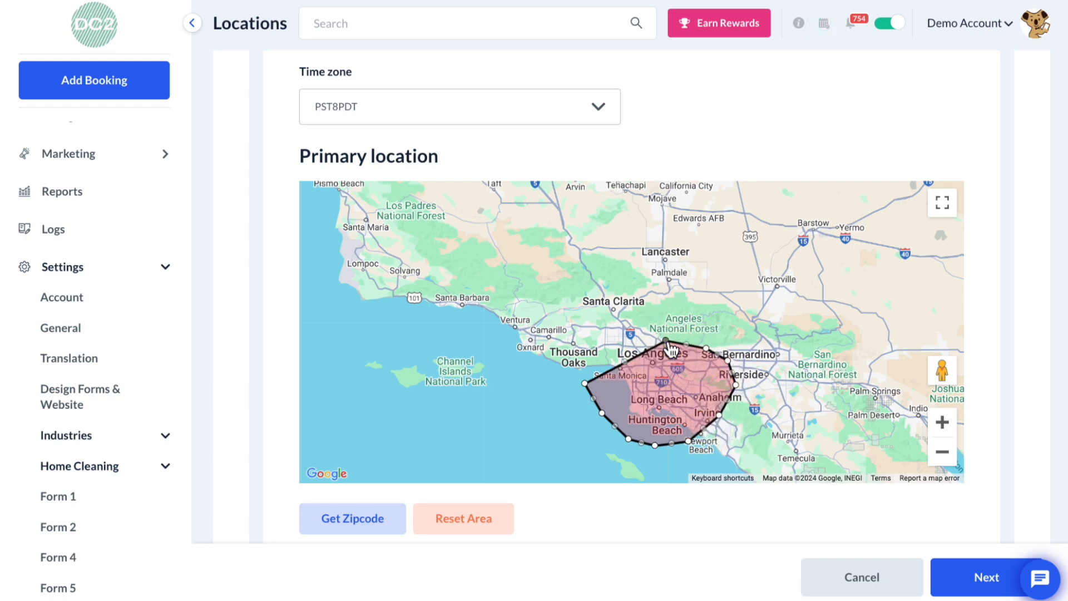
Step: Extend the polygon's northwestern edge outward beyond Los Angeles and retrieve the zip codes for the drawn area
left_click(685, 346)
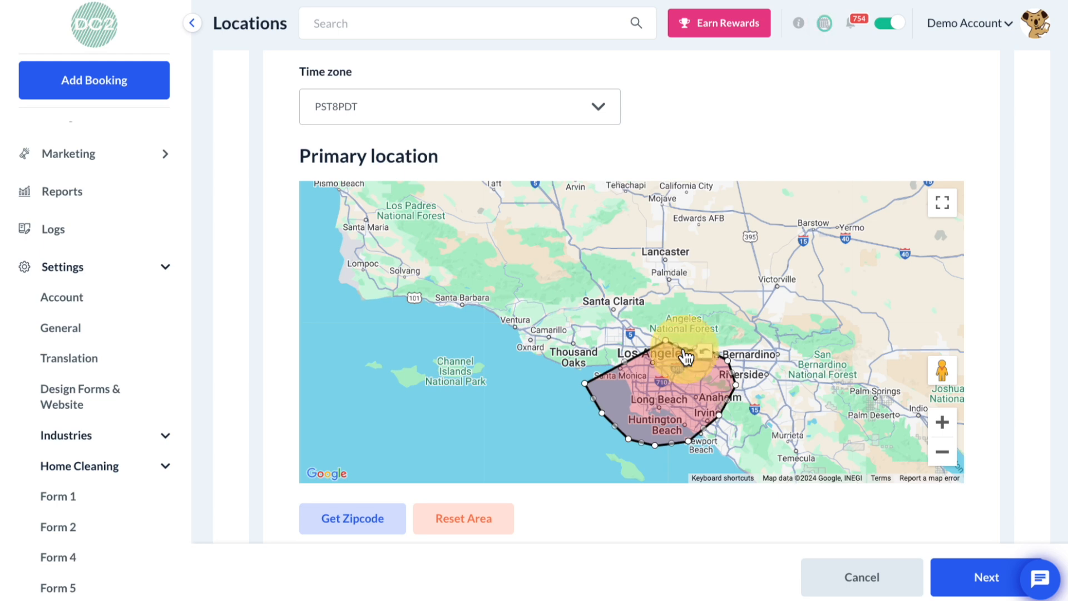
mouse_move(626, 363)
left_mouse_down()
mouse_move(615, 331)
mouse_move(601, 362)
mouse_move(624, 360)
mouse_move(643, 341)
mouse_move(647, 354)
left_mouse_up()
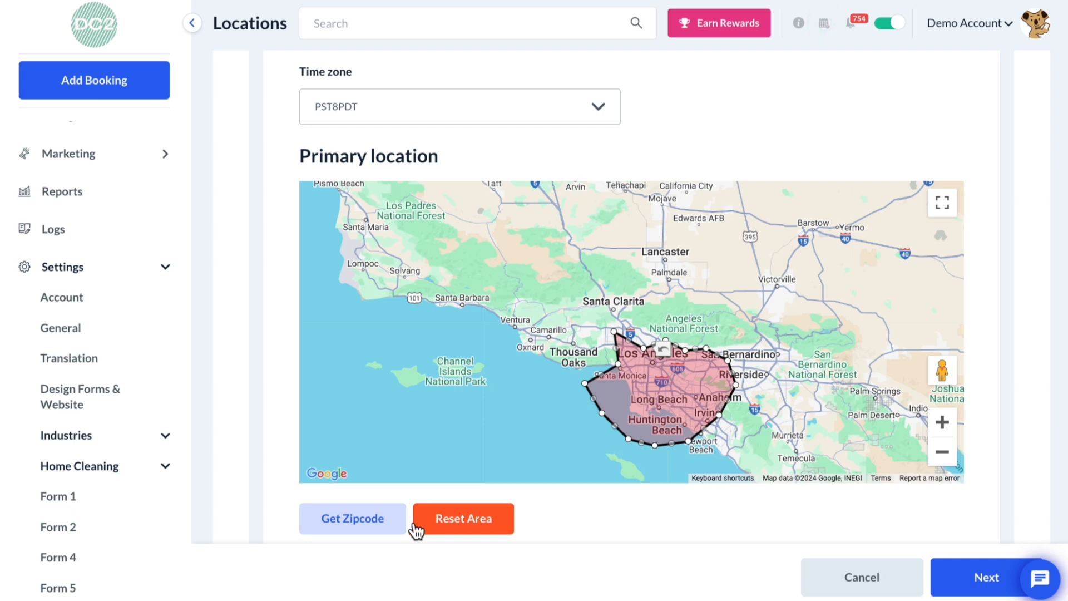
left_click(352, 519)
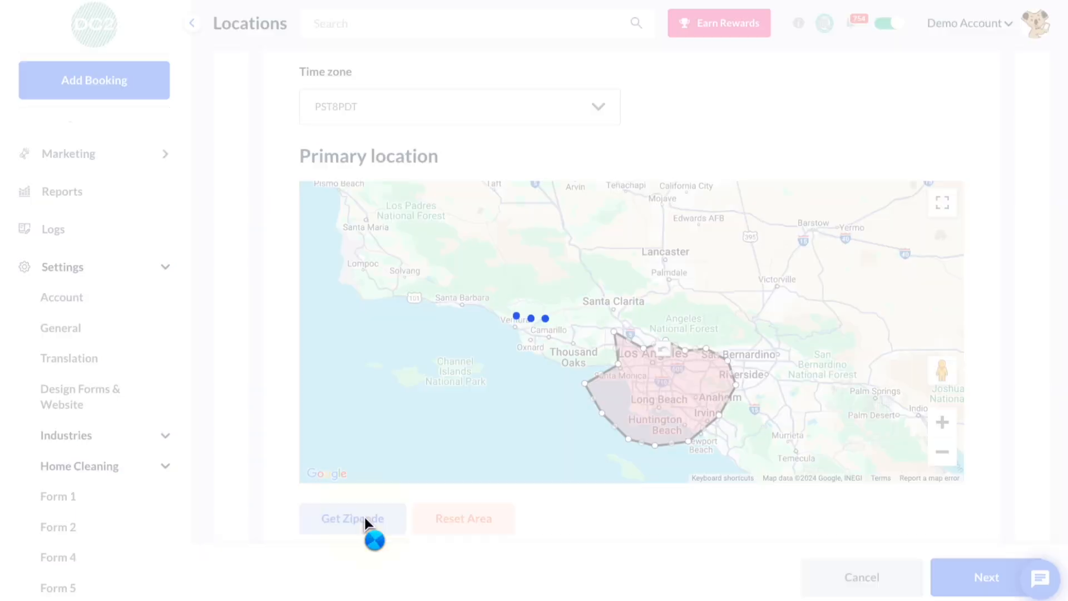
scroll(368, 526, "down", 1)
scroll(366, 522, "down", 5)
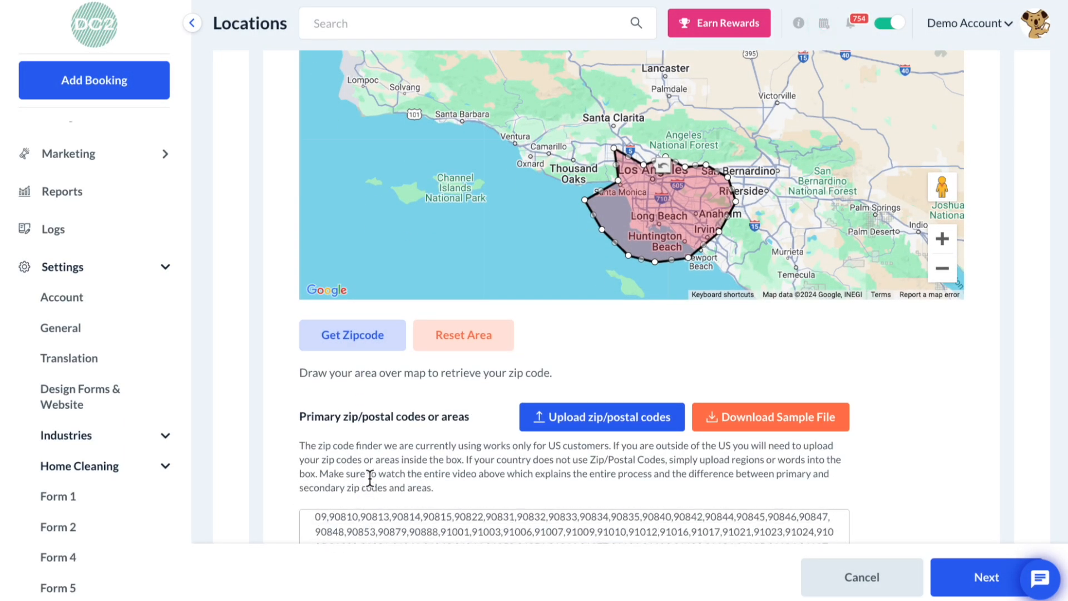
Step: Enter 900 as a wildcard zip/postal code for the Los Angeles location
scroll(368, 478, "down", 2)
scroll(405, 443, "down", 5)
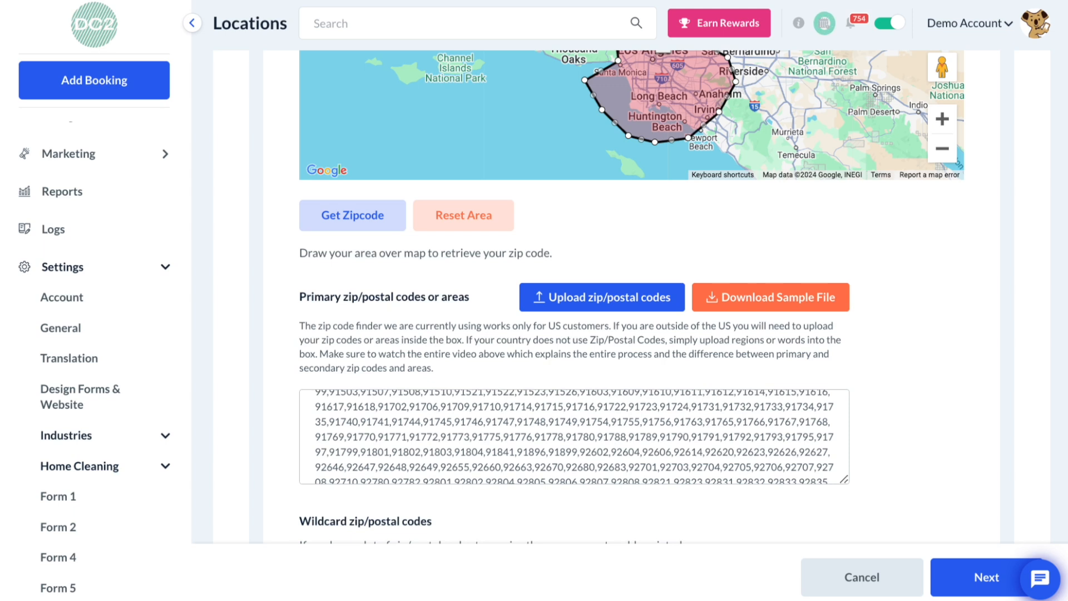
scroll(937, 454, "down", 3)
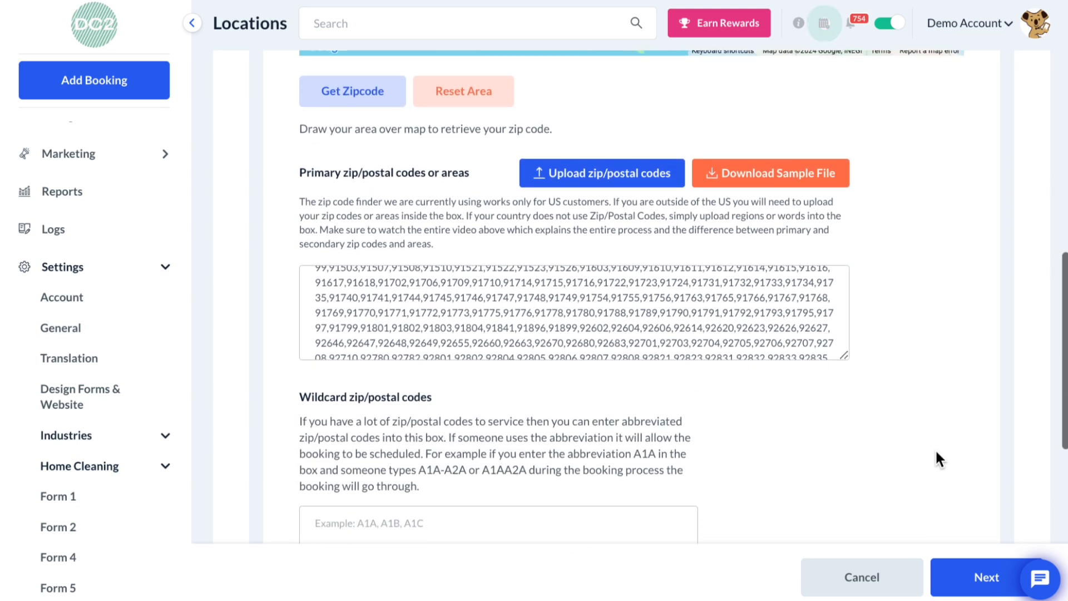
scroll(937, 453, "down", 1)
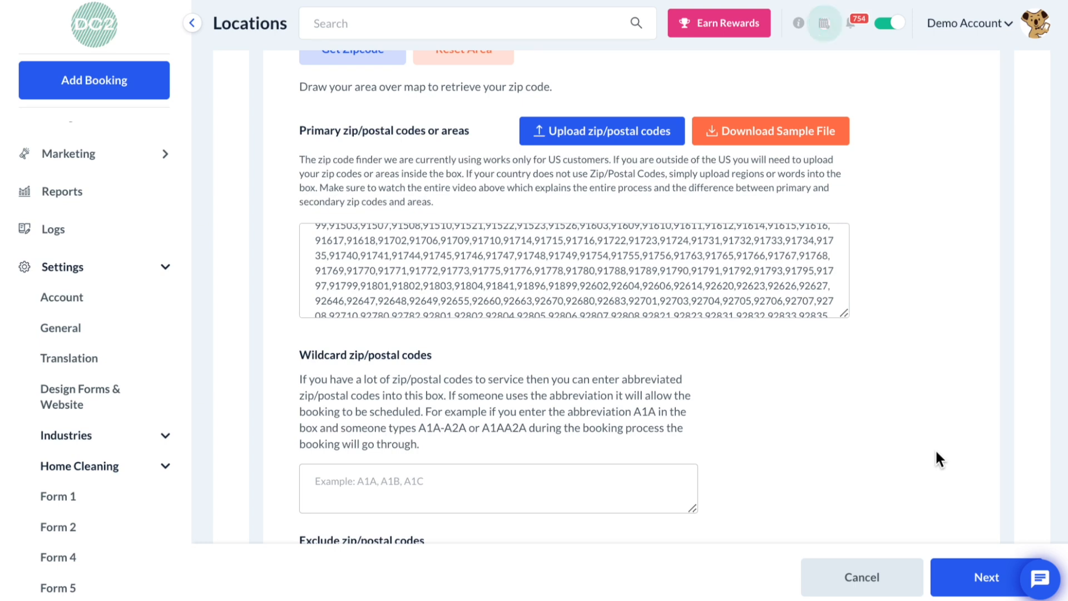
left_click(636, 485)
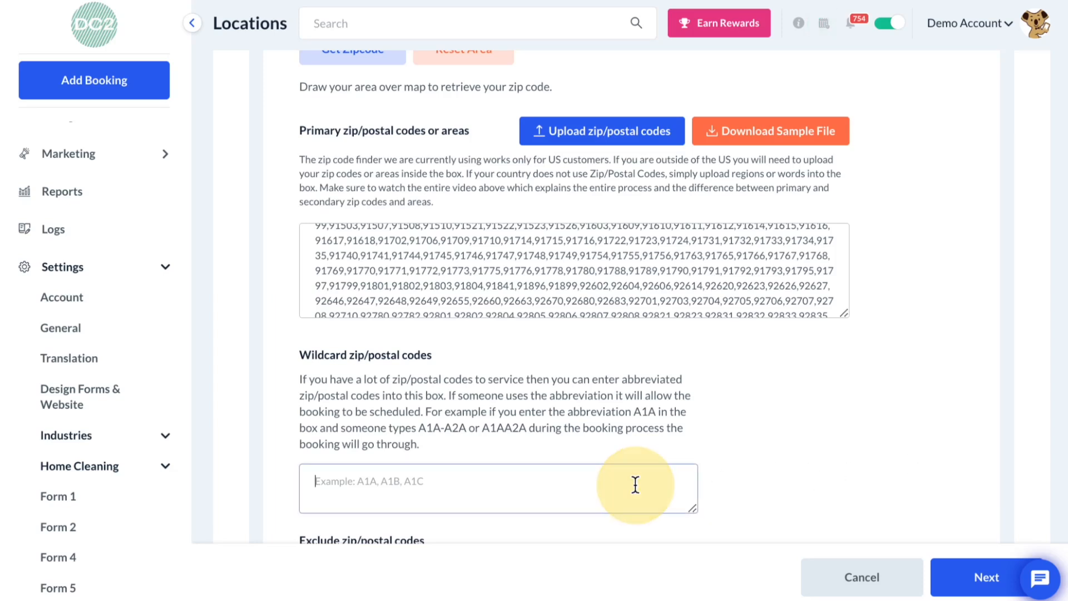
type("900")
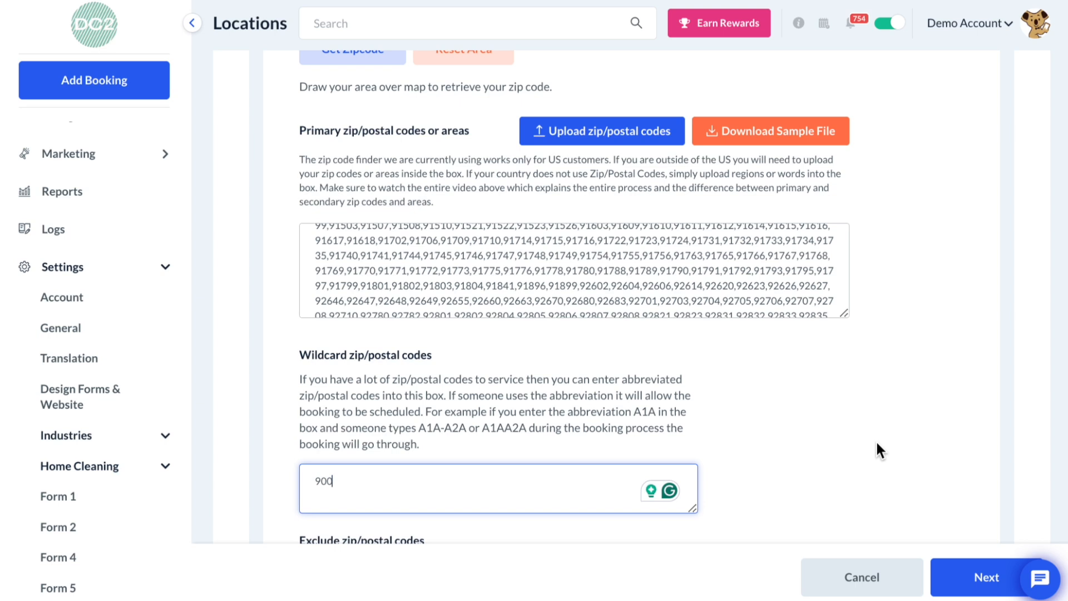
Step: Activate secondary zip/postal codes for the location, leaving the excluded codes empty
scroll(877, 444, "down", 2)
scroll(877, 444, "down", 3)
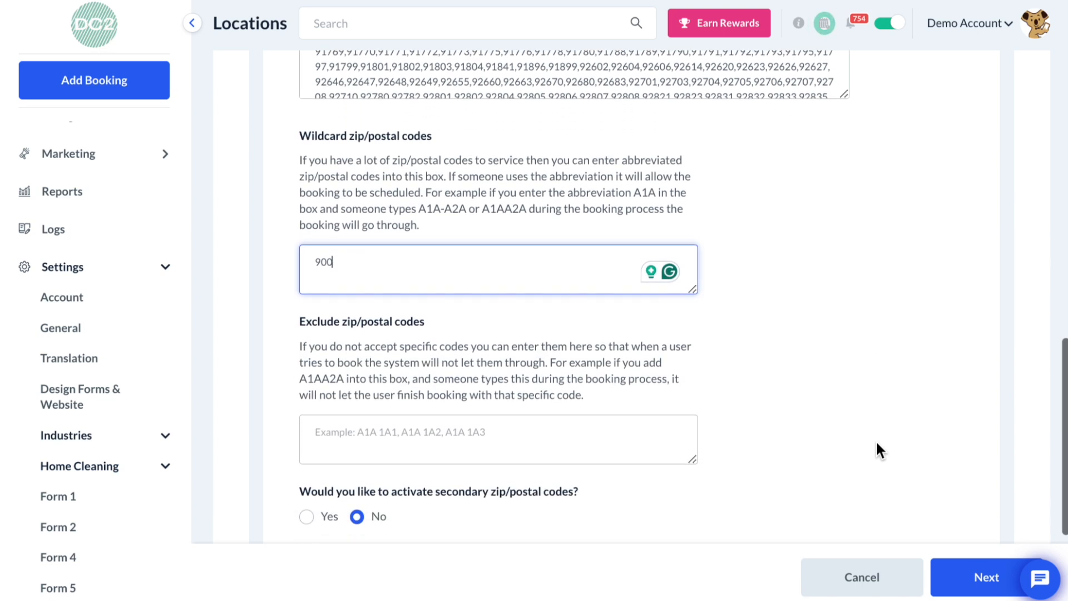
scroll(877, 443, "down", 1)
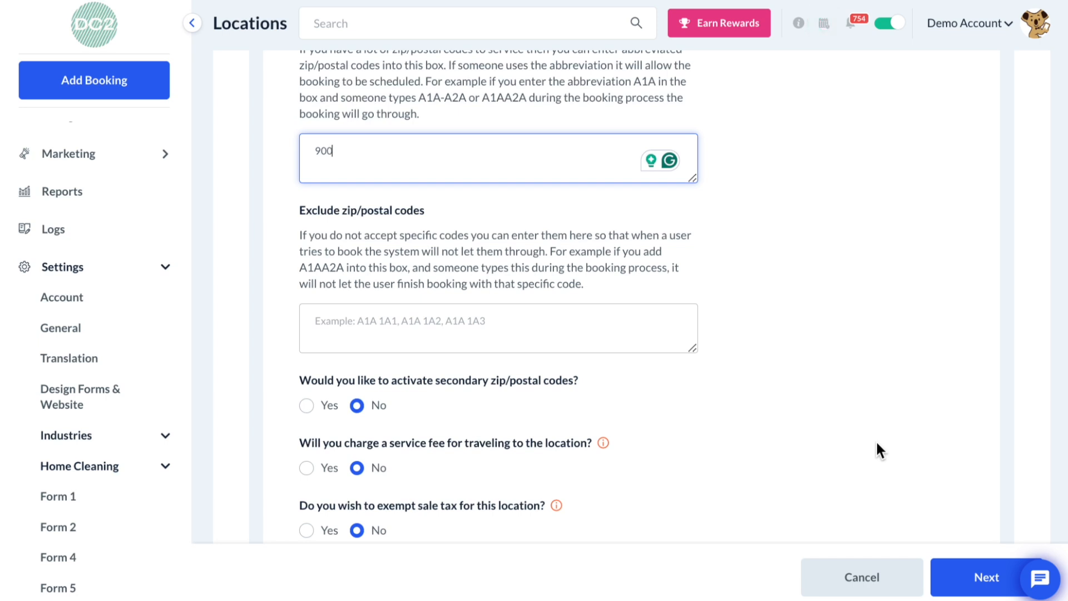
left_click(648, 326)
left_click(691, 453)
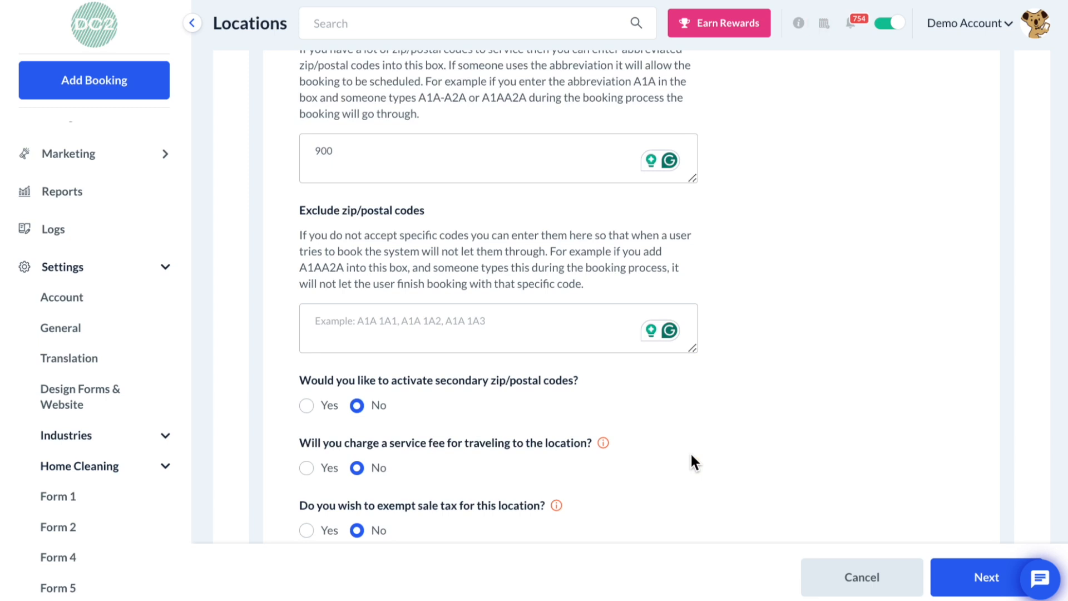
scroll(691, 456, "down", 2)
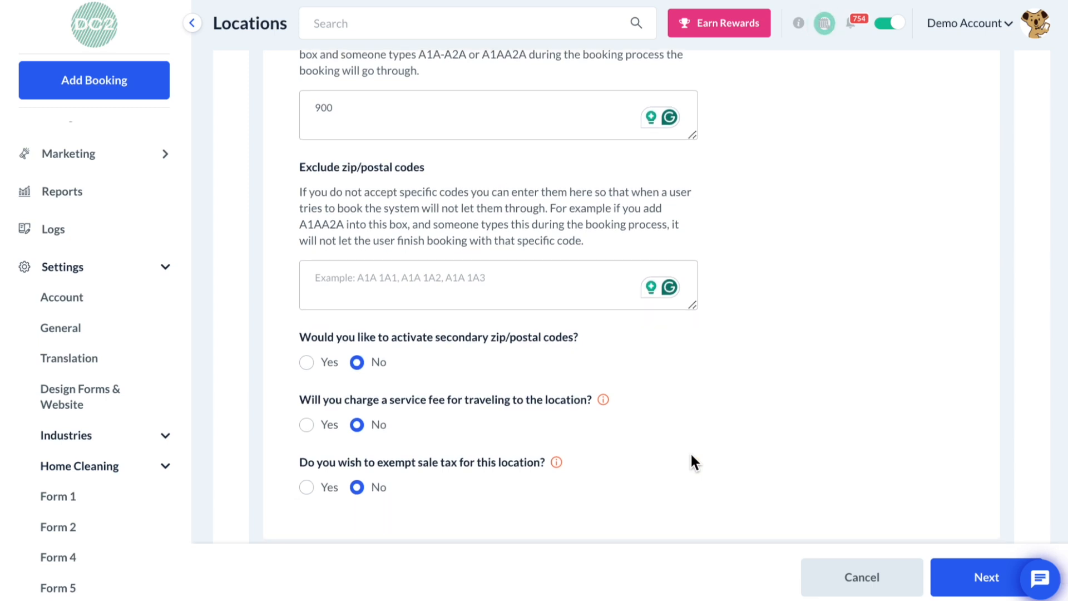
scroll(692, 455, "down", 1)
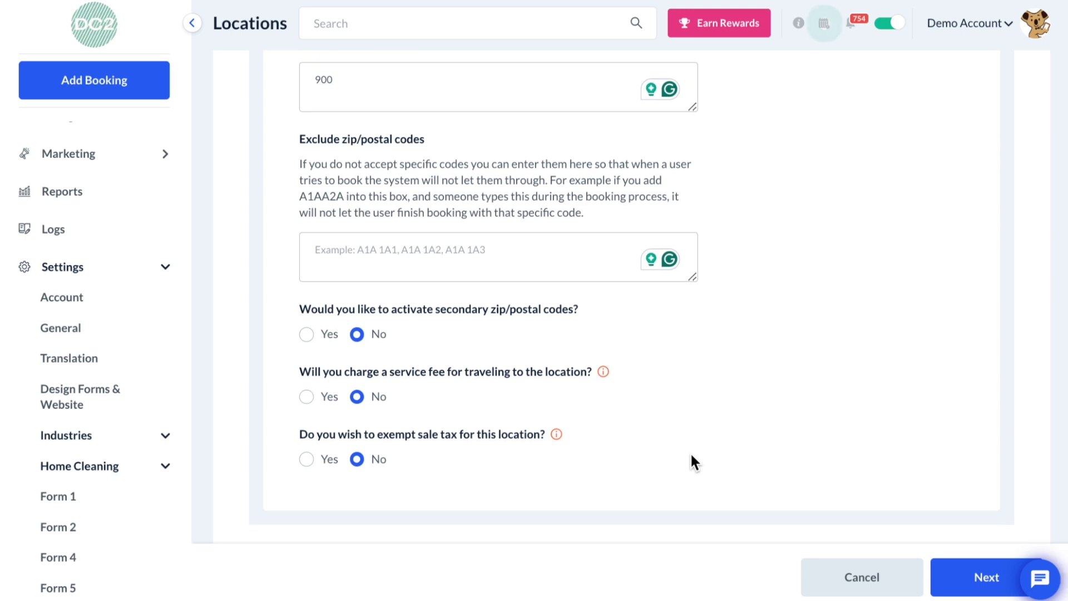
left_click(307, 336)
scroll(307, 336, "down", 3)
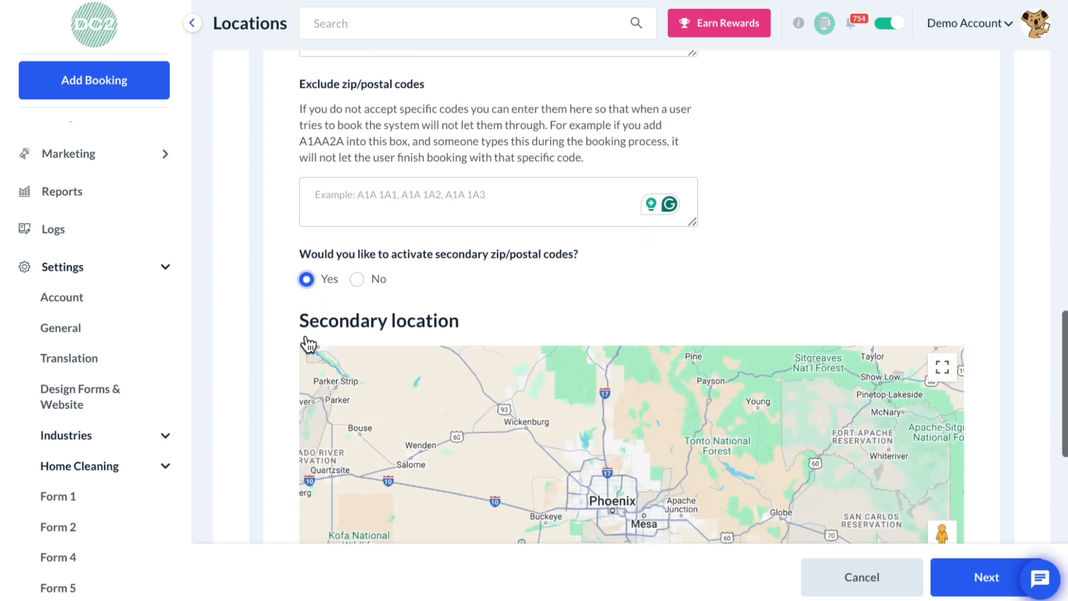
scroll(307, 336, "up", 2)
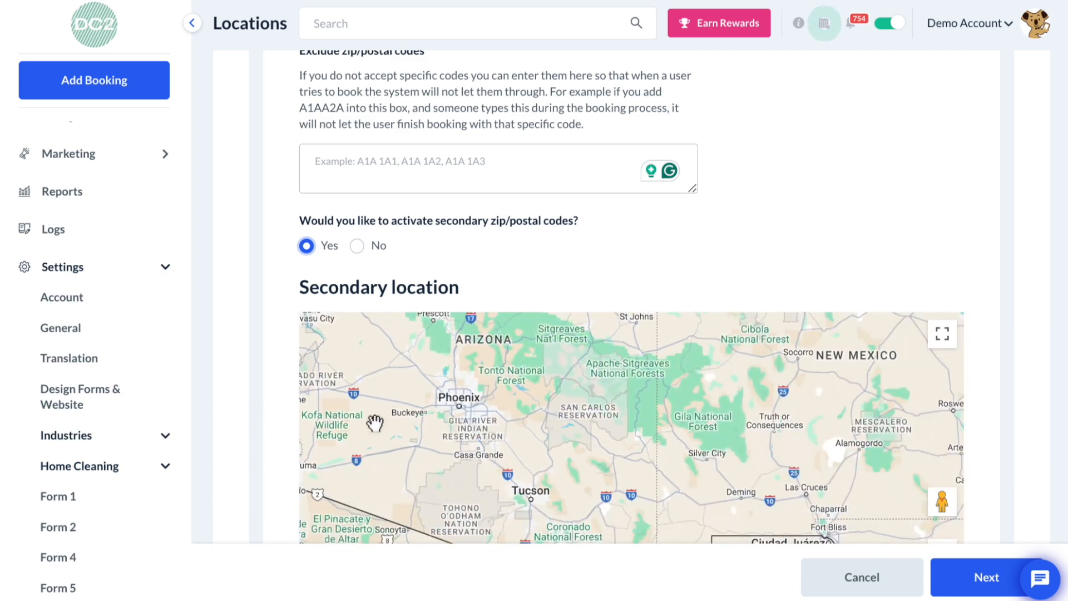
left_click_drag(389, 443, 604, 452)
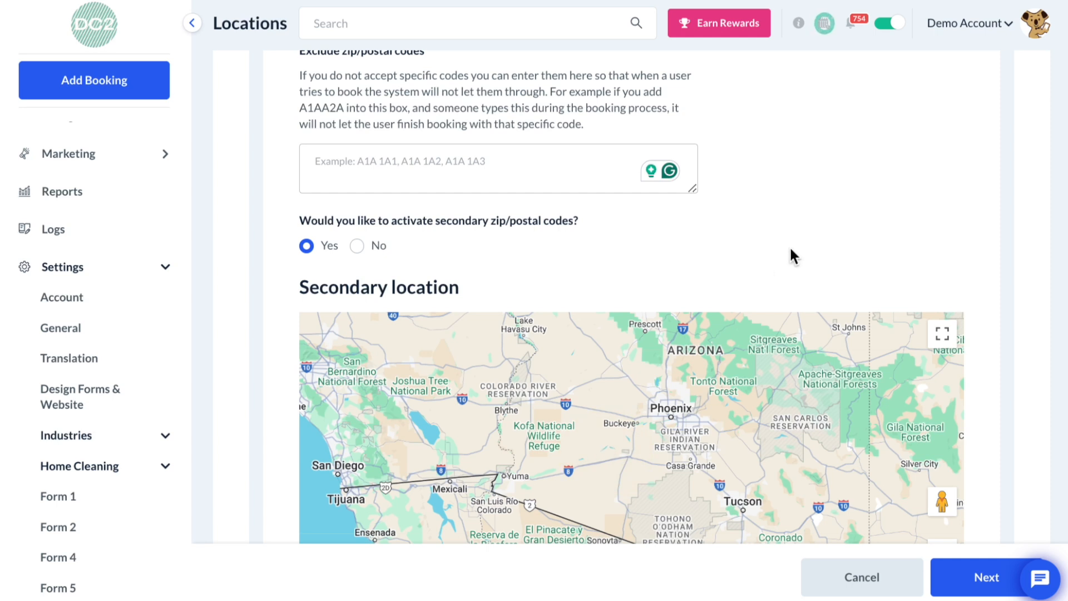
Step: Enable the travel service fee for the location and charge each customer $5.00
scroll(789, 246, "down", 3)
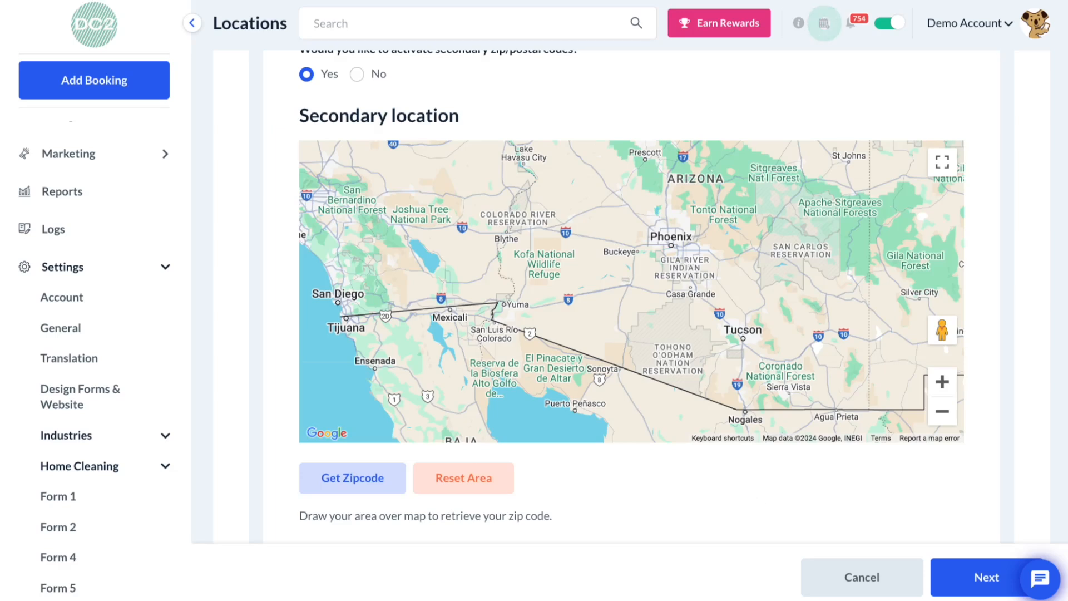
scroll(900, 509, "down", 8)
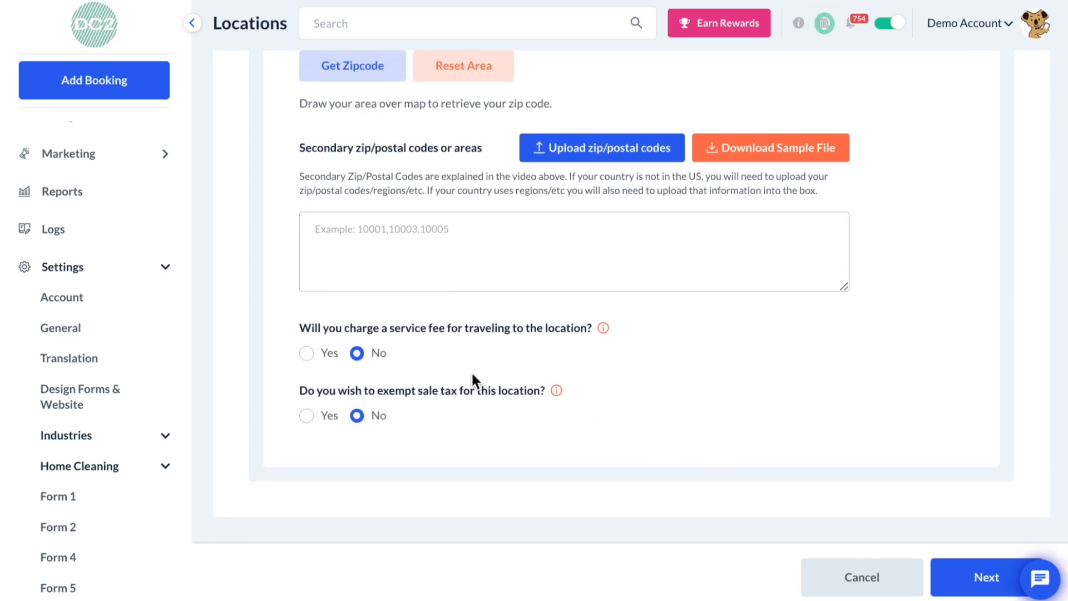
left_click(328, 355)
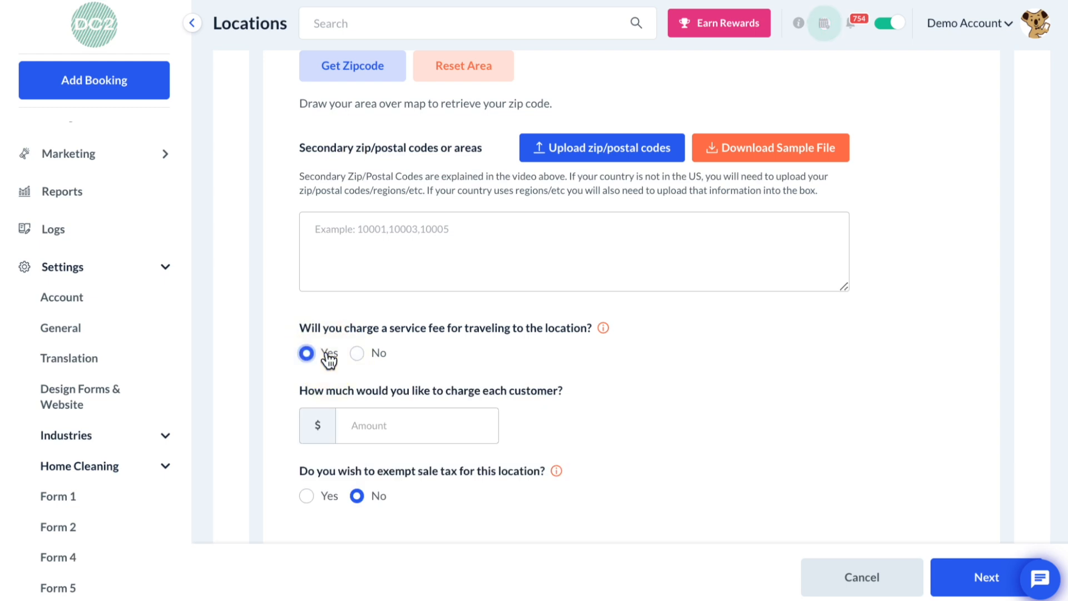
left_click(415, 429)
type("5.00")
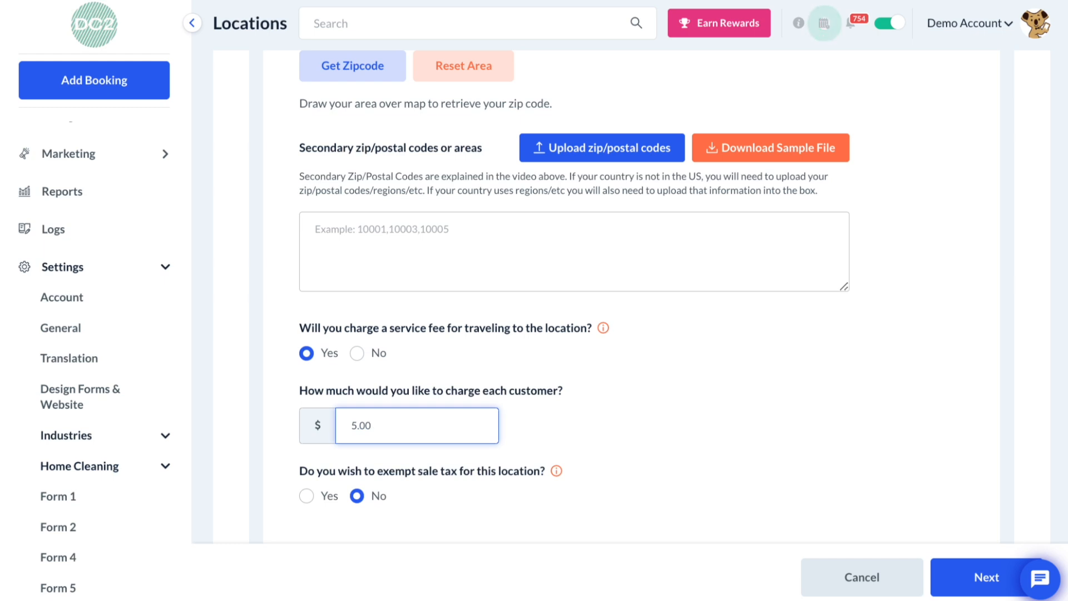
left_click(582, 428)
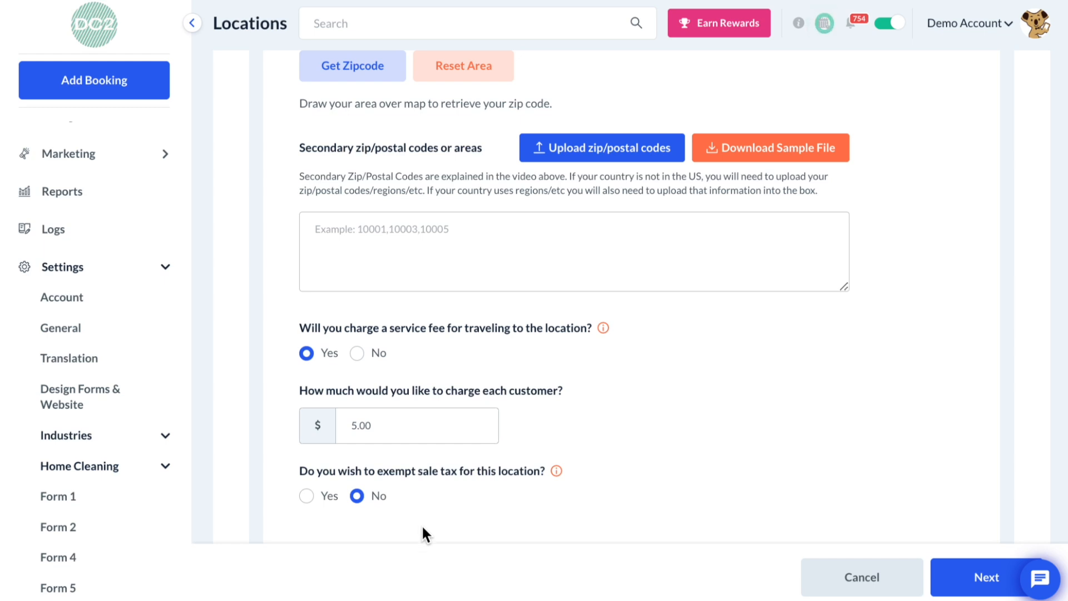
Step: Try the sales tax exemption, set it back to No, and continue to the payment processor settings
left_click(306, 496)
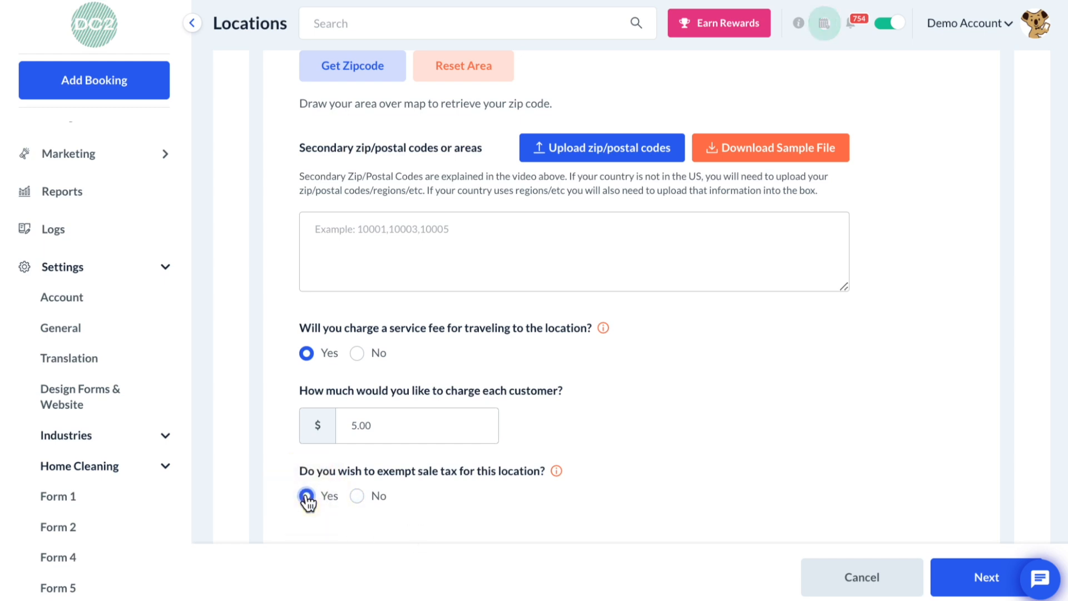
left_click(357, 497)
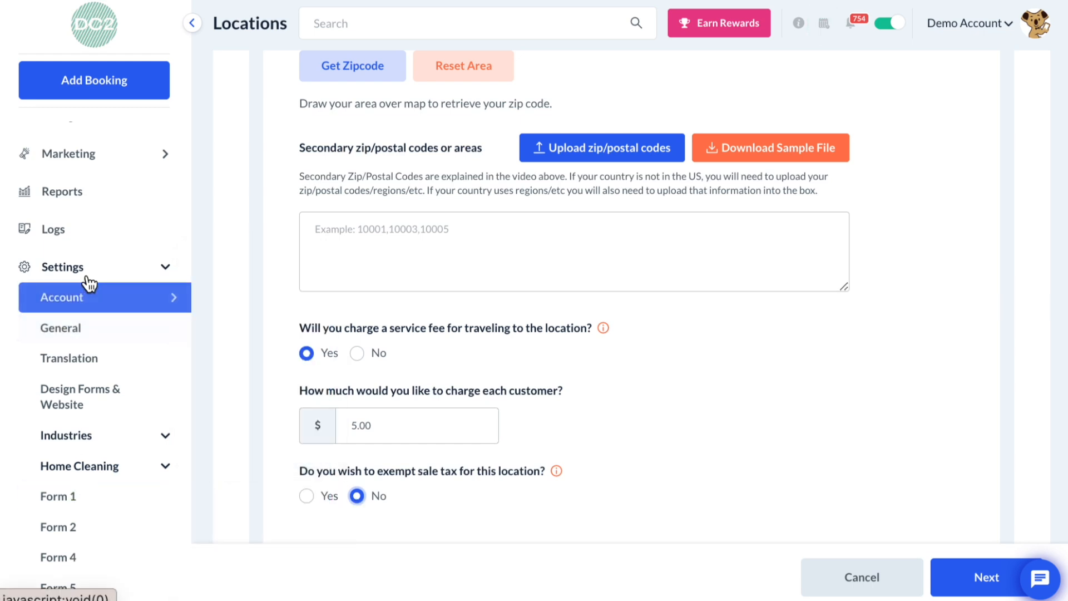
mouse_move(75, 335)
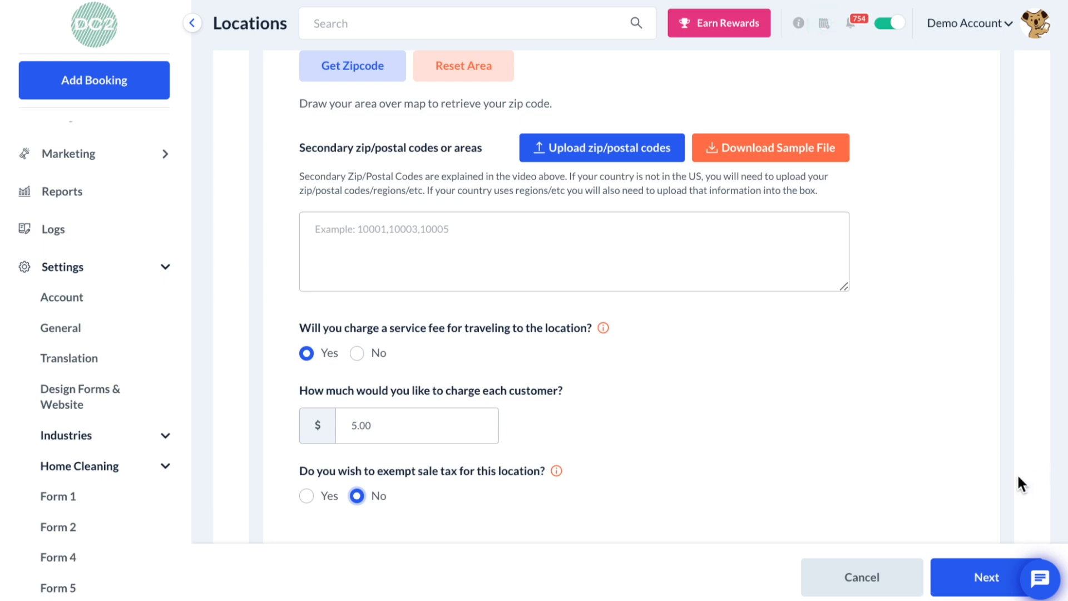
scroll(1017, 473, "down", 1)
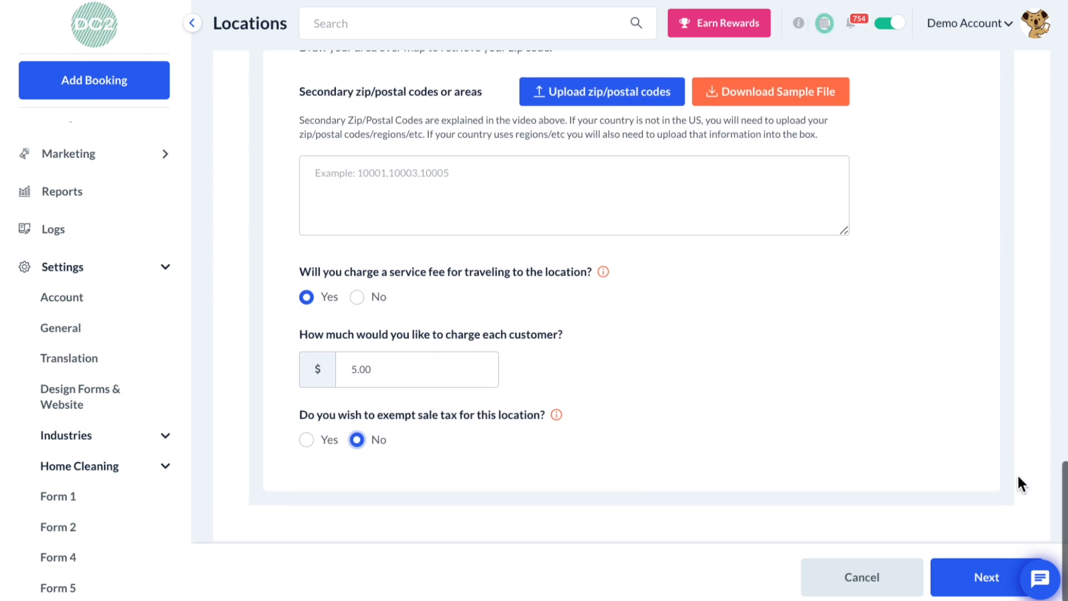
left_click(994, 577)
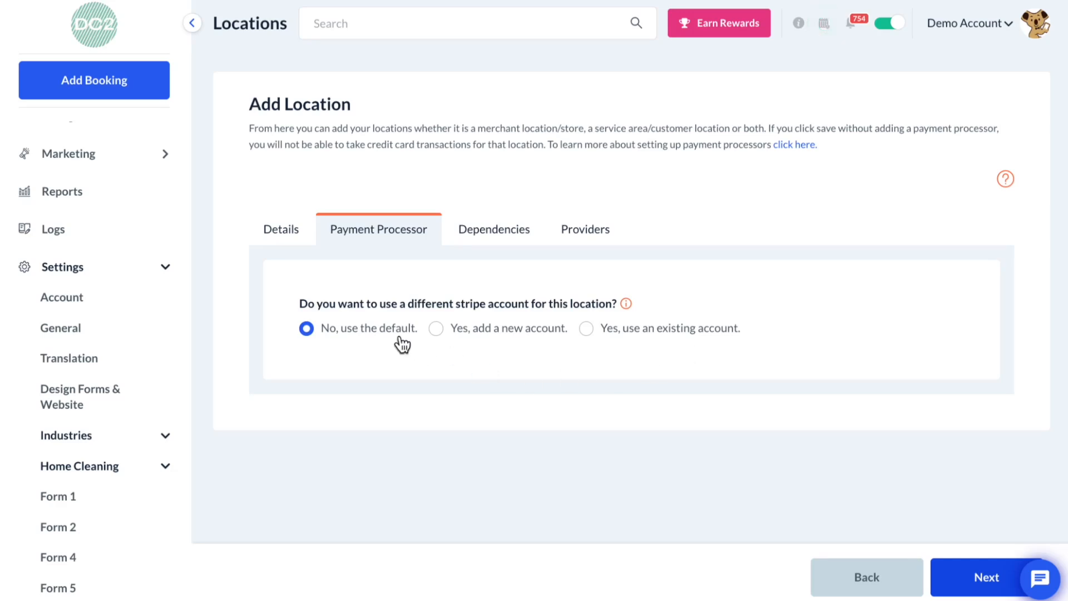
Step: Open the location's dependencies and review the industry, booking form, frequency and service category options for Home Cleaning Form 1
left_click(492, 239)
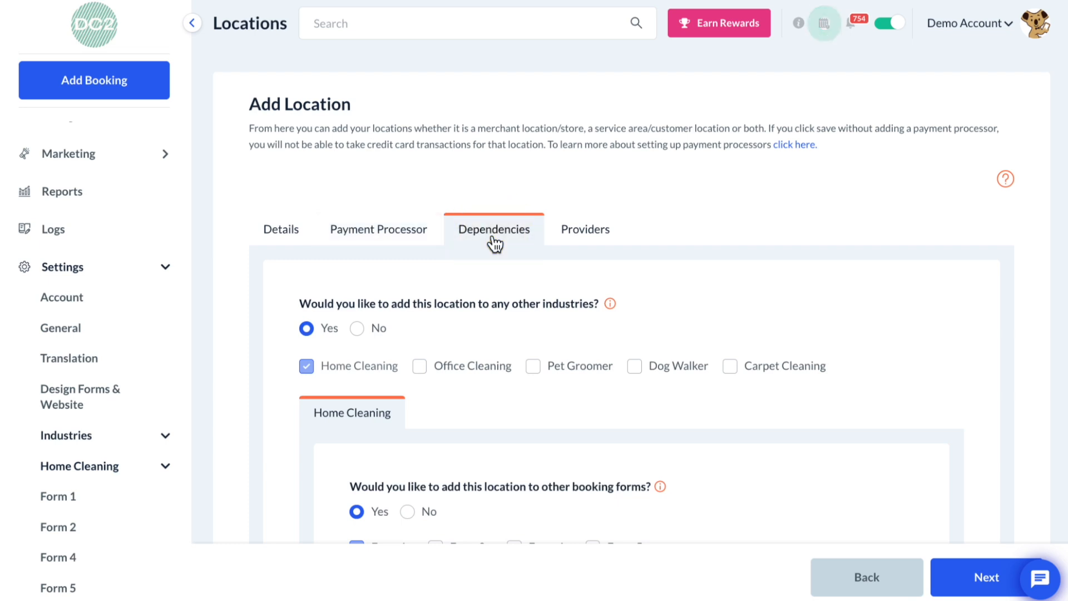
left_click(1067, 22)
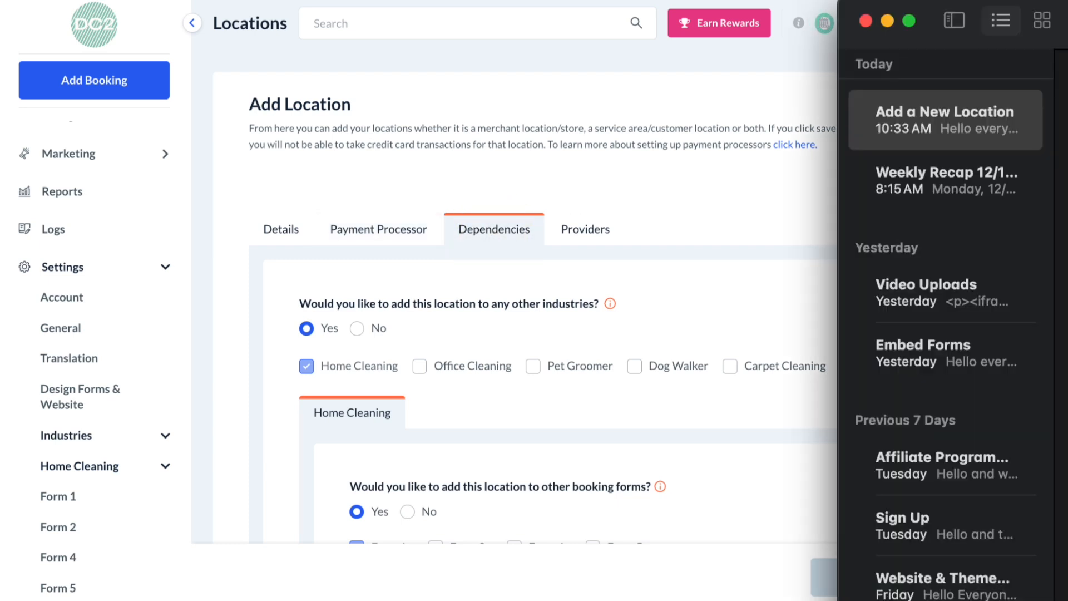
left_click(753, 207)
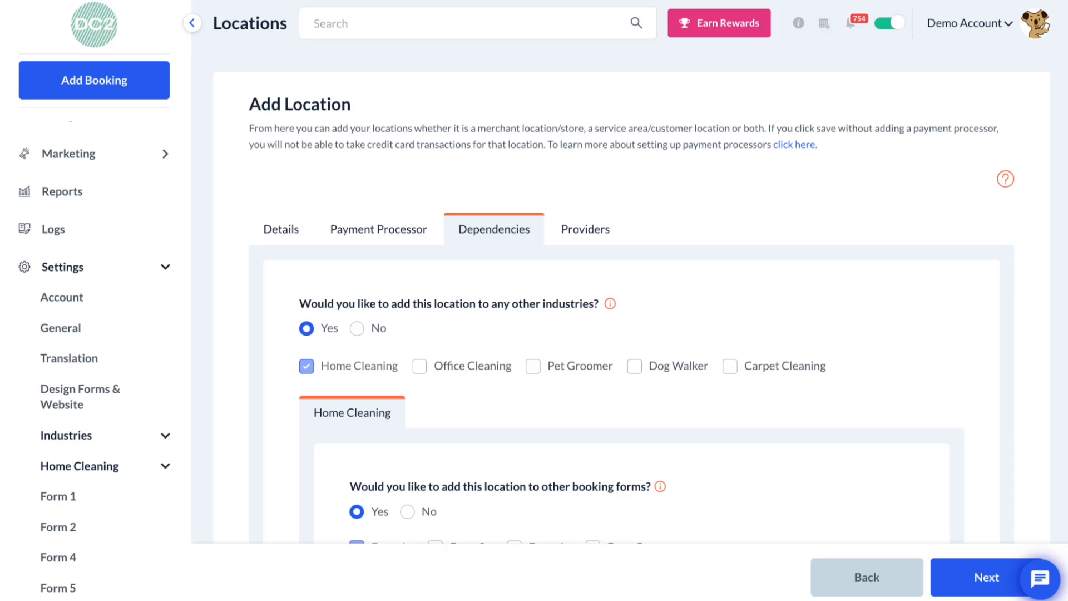
scroll(930, 338, "down", 1)
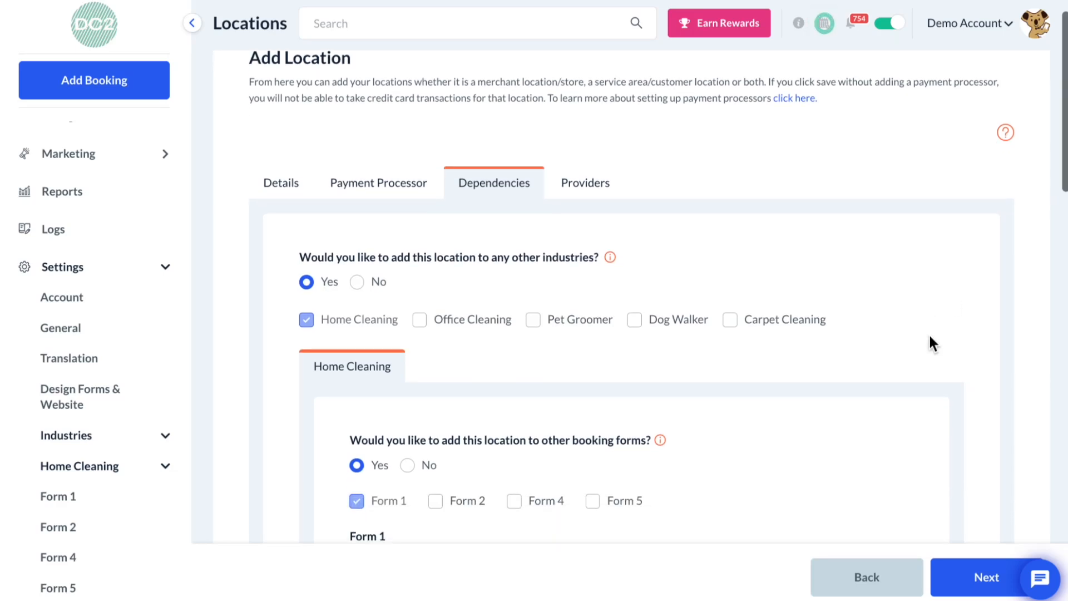
scroll(930, 337, "down", 1)
scroll(933, 344, "down", 2)
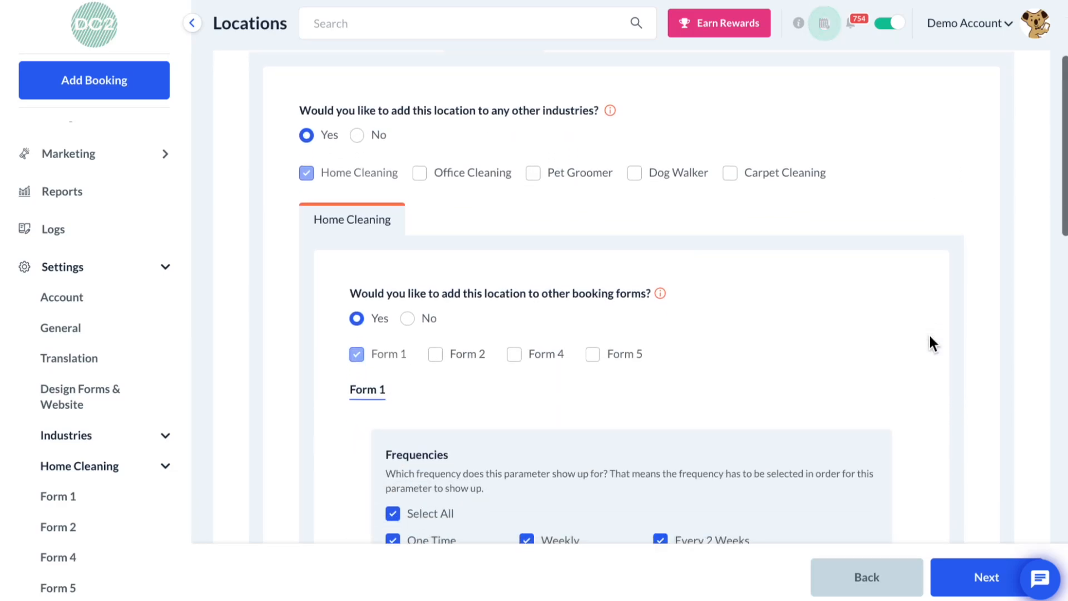
scroll(934, 343, "down", 1)
scroll(934, 343, "down", 1)
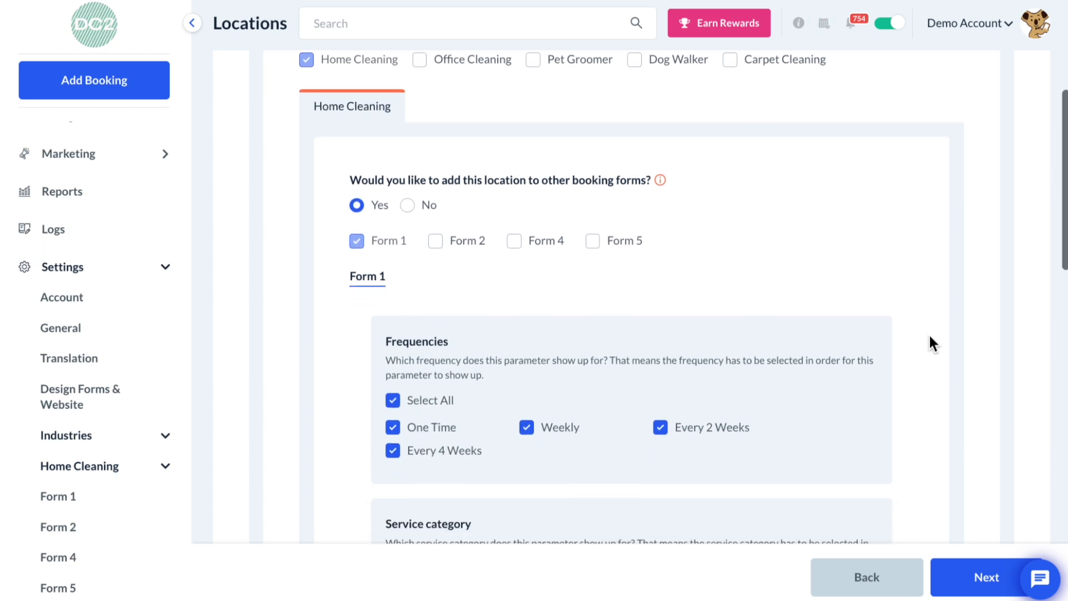
scroll(931, 339, "down", 2)
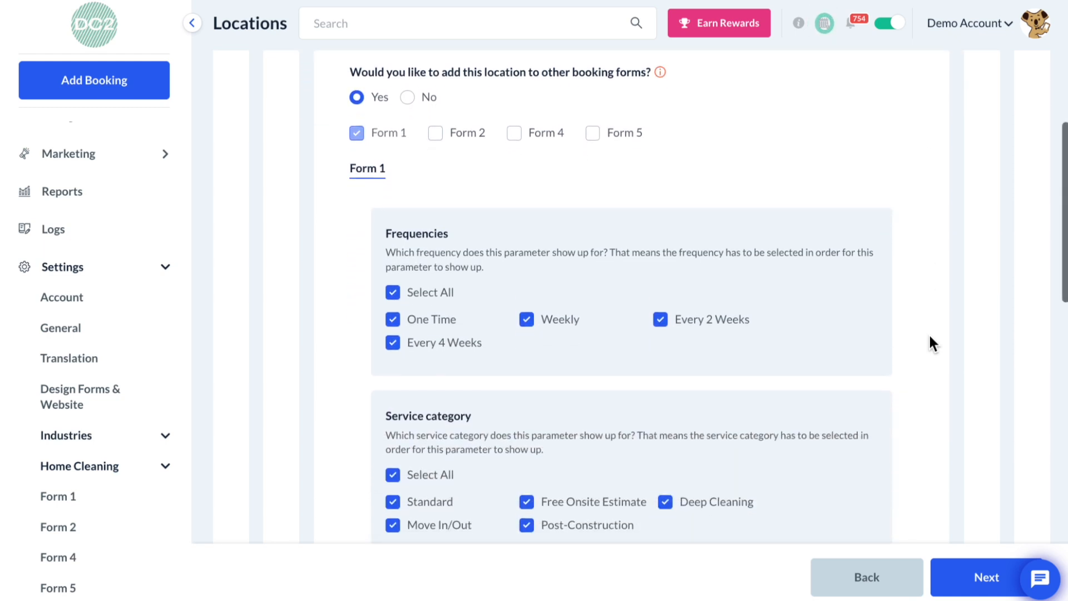
scroll(930, 336, "down", 1)
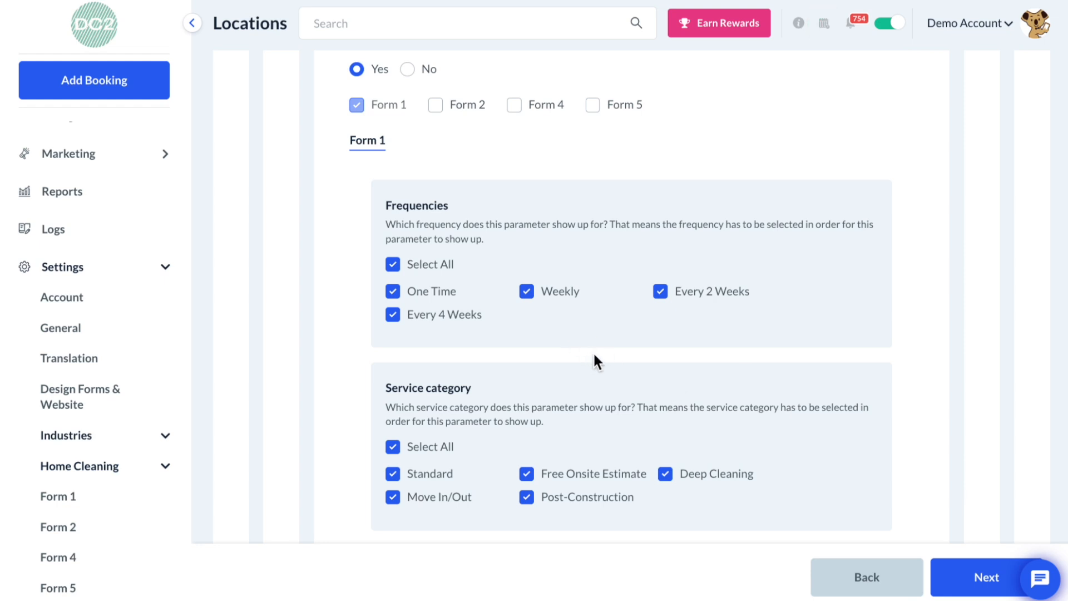
Step: Exclude the Junk Removal extra from the location's Form 1 dependencies
scroll(595, 356, "down", 3)
scroll(594, 356, "down", 4)
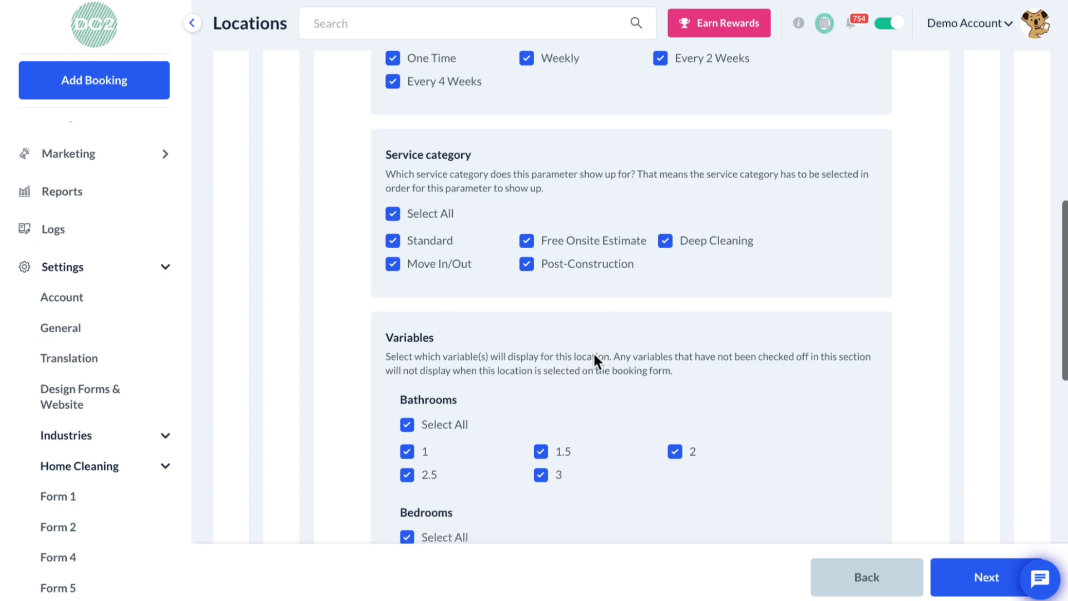
scroll(595, 356, "down", 6)
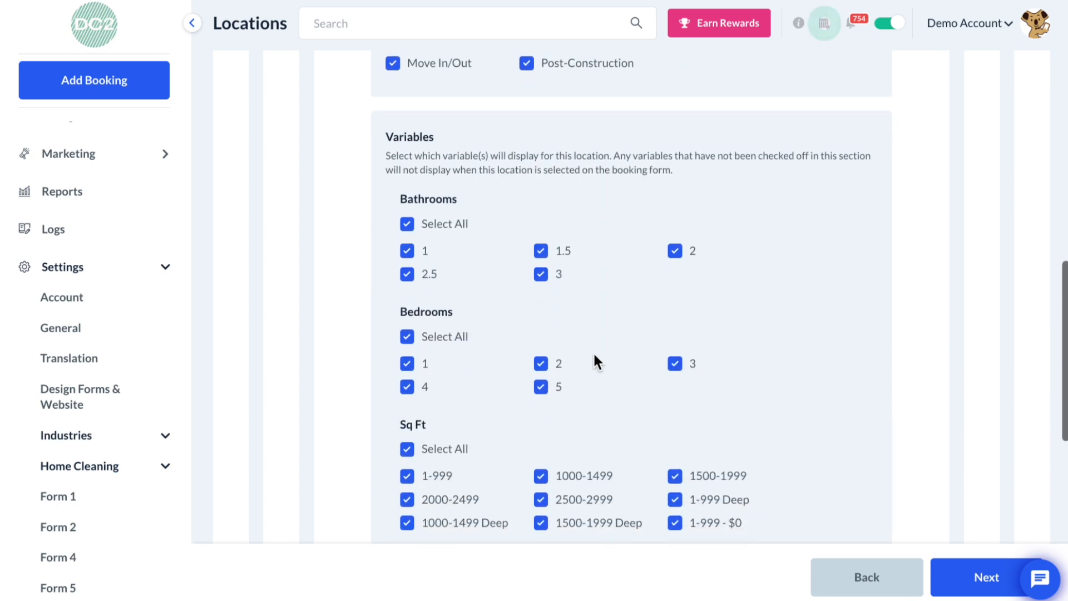
scroll(595, 357, "down", 5)
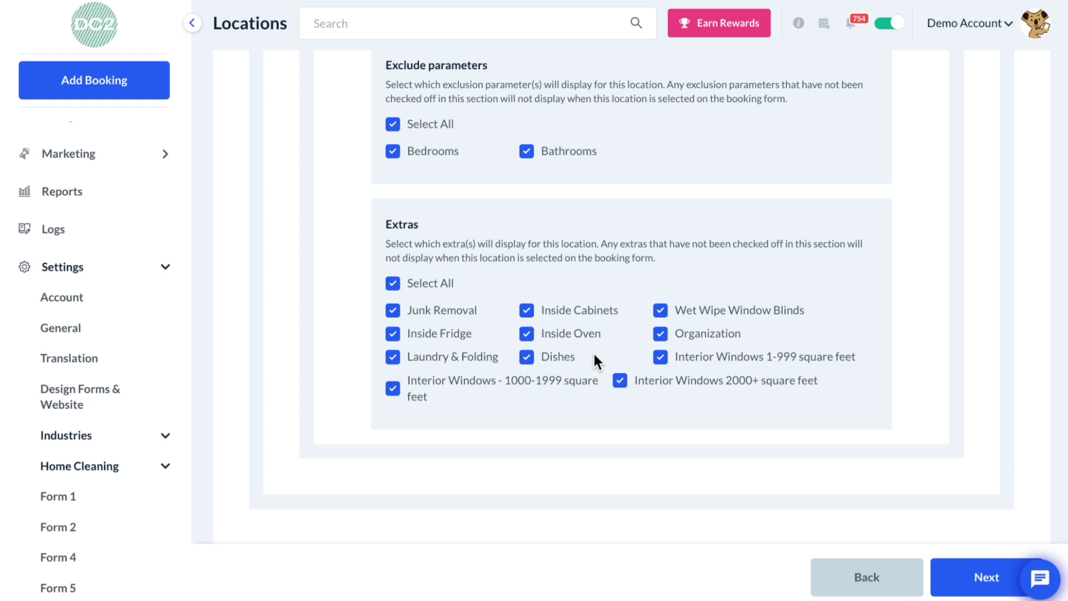
left_click(441, 315)
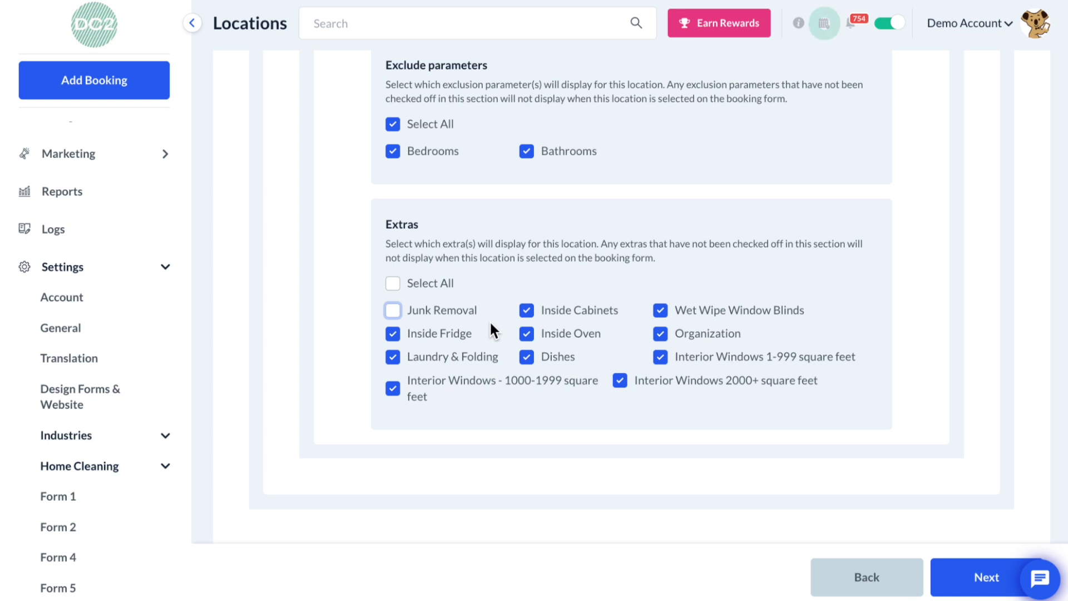
Step: Exclude the last two listed providers from the Los Angeles location and save it
left_click(973, 591)
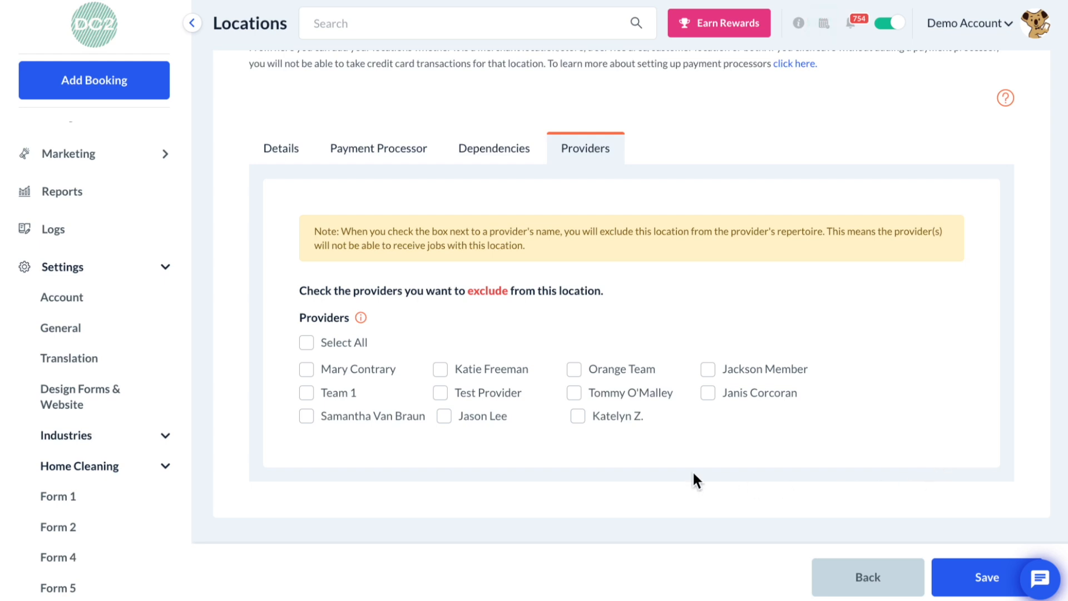
left_click(484, 420)
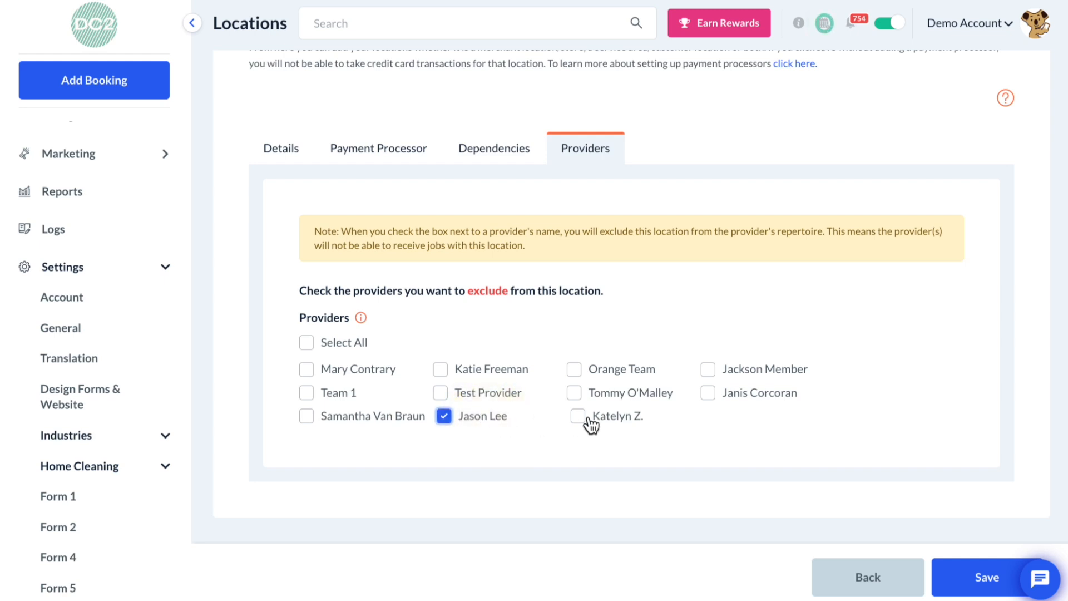
left_click(604, 423)
left_click(959, 579)
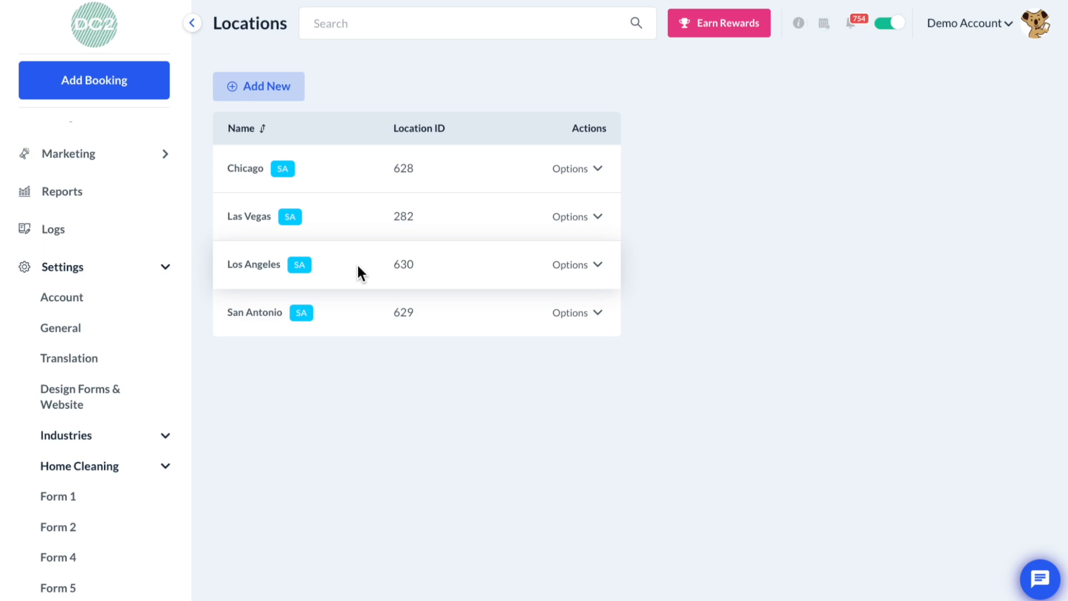
Step: Start adding a new location to Home Cleaning Form 4 and name its service area Austin
mouse_move(69, 565)
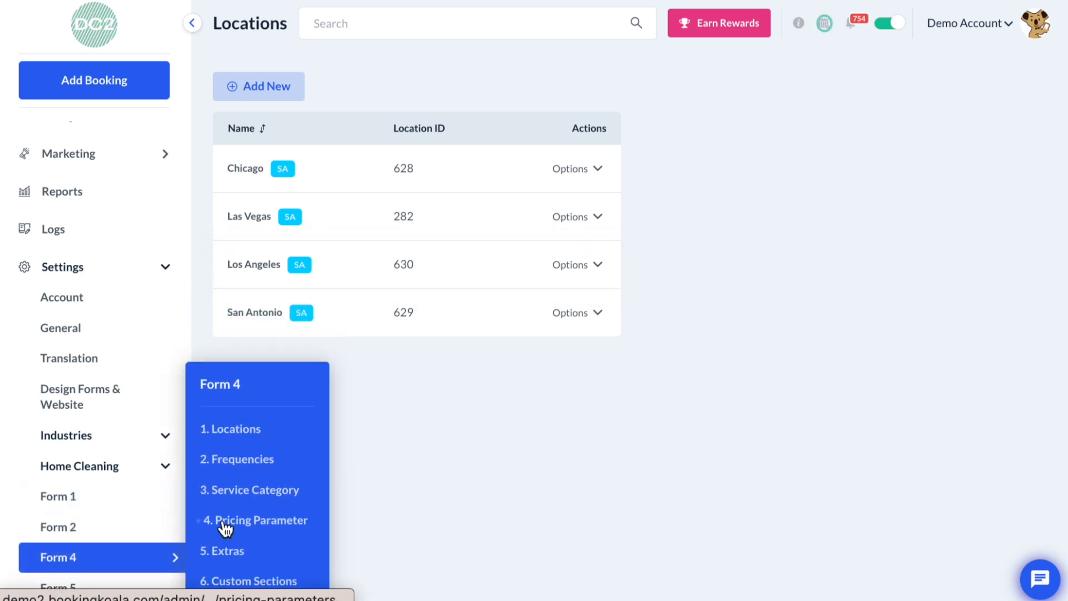
left_click(247, 428)
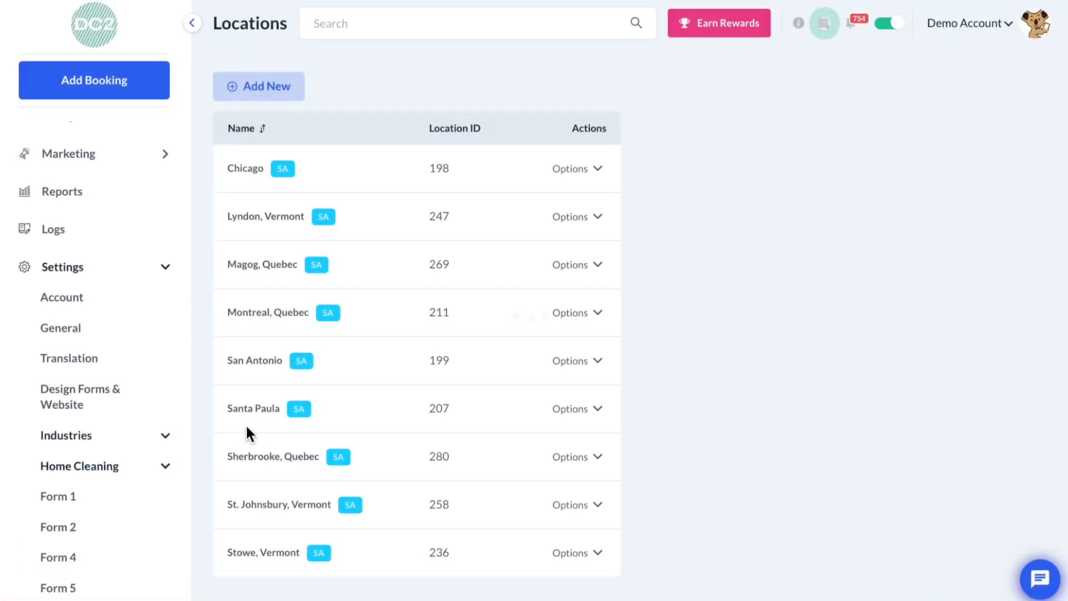
left_click(279, 86)
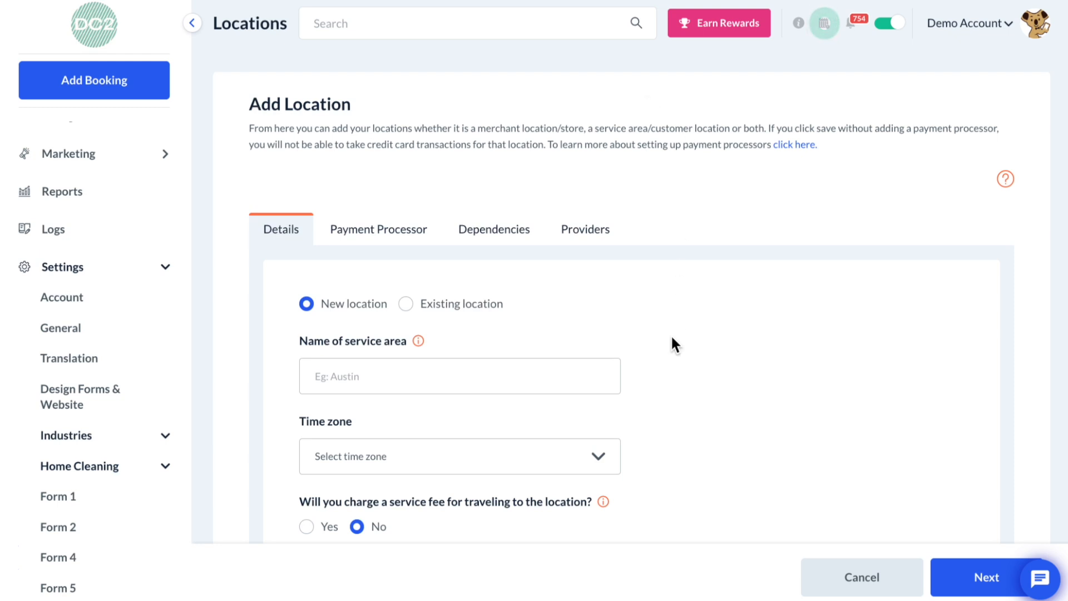
scroll(672, 340, "down", 3)
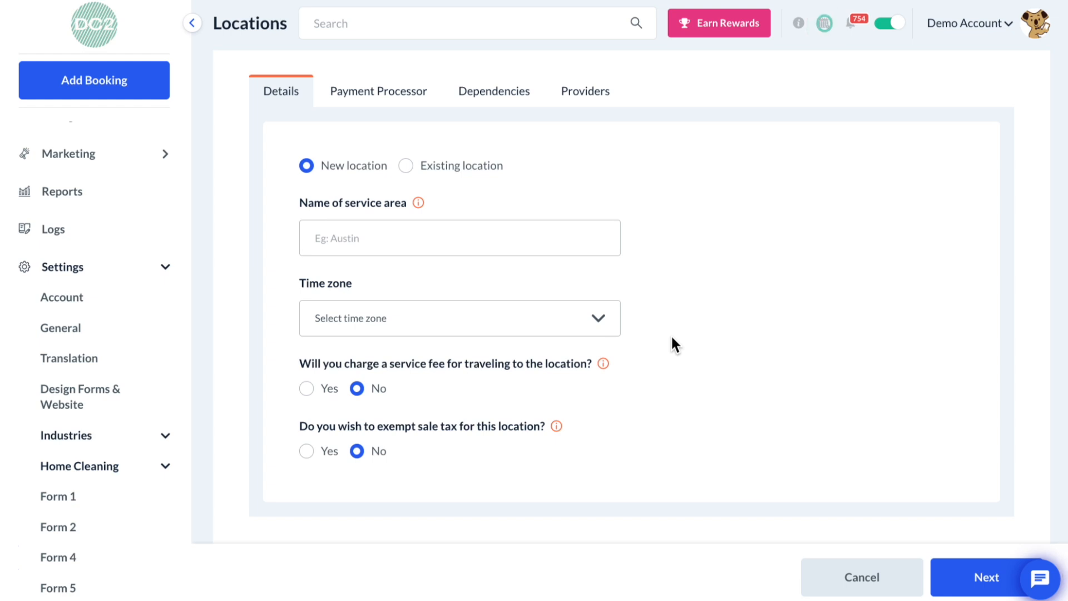
scroll(672, 337, "up", 1)
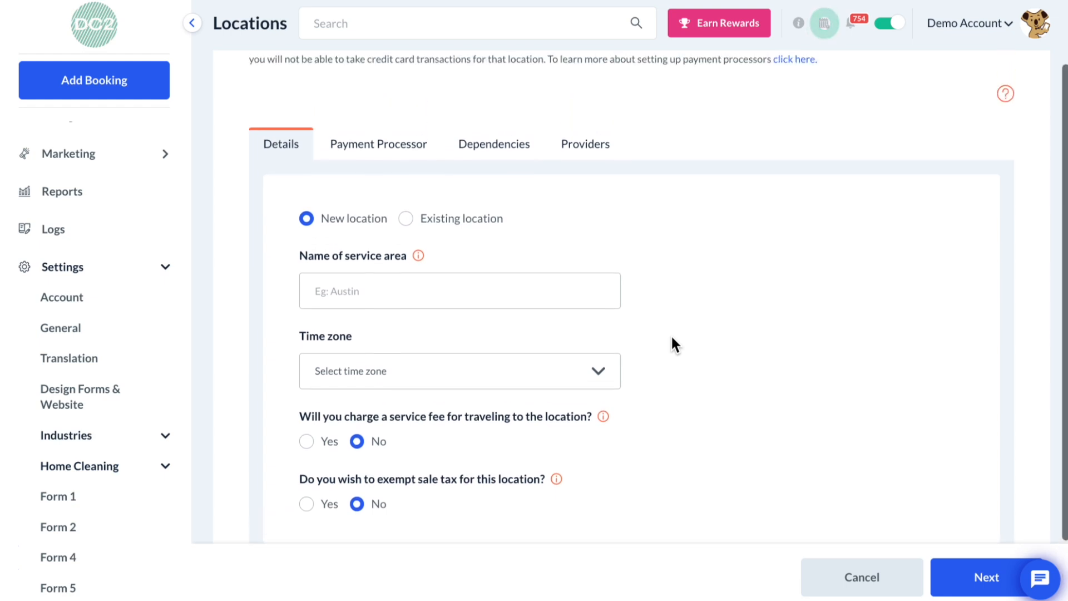
left_click(421, 309)
type("Austin")
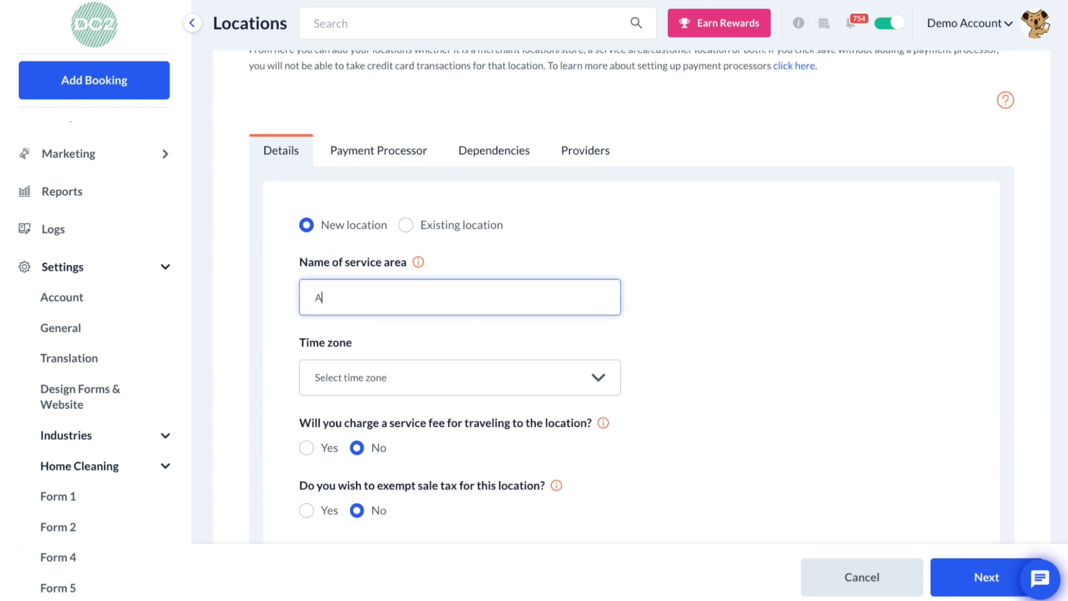
Step: Set the Austin service area's time zone to CST6CDT and review its service fee and sales tax options
left_click(411, 384)
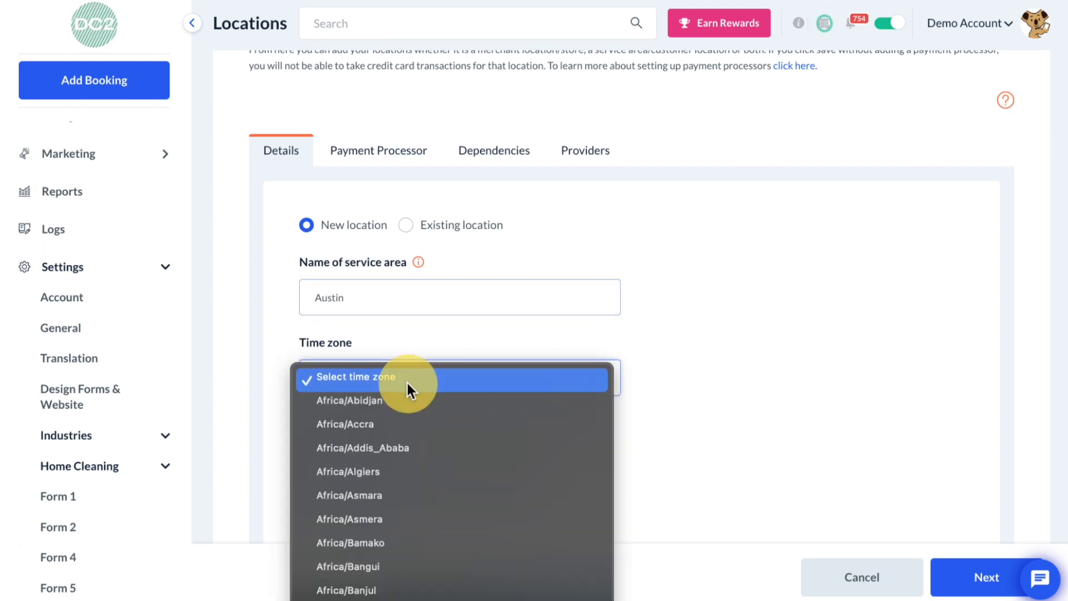
scroll(407, 383, "down", 20)
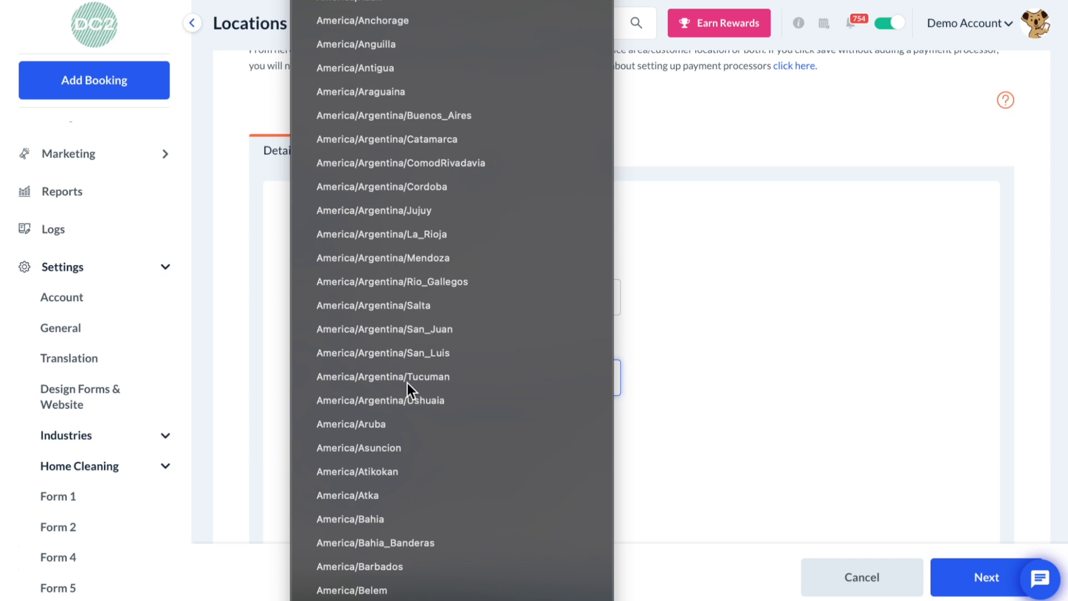
scroll(408, 383, "down", 5)
key("c")
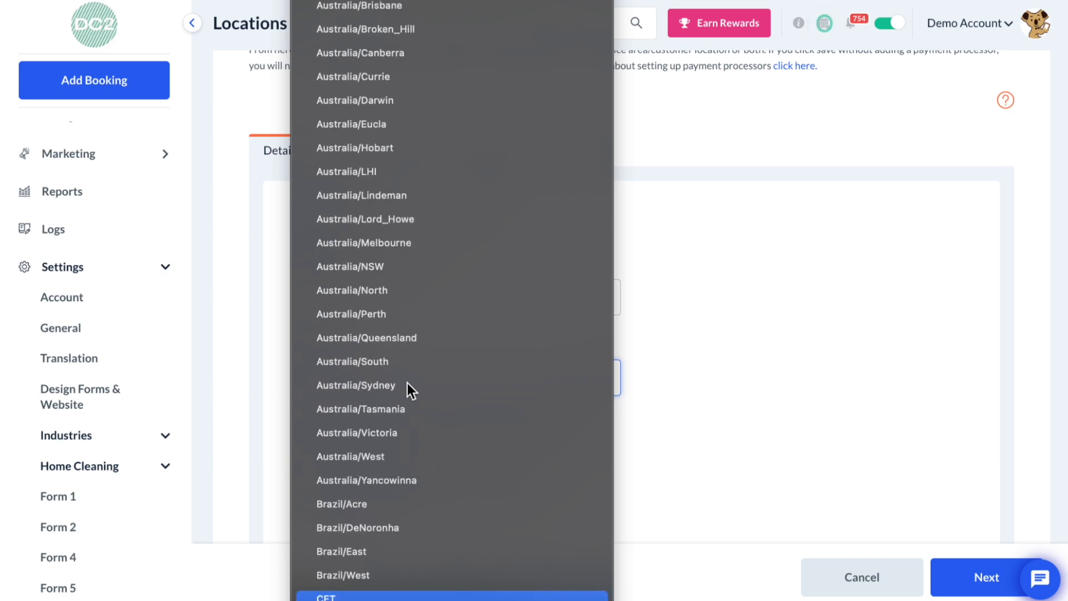
scroll(371, 527, "down", 8)
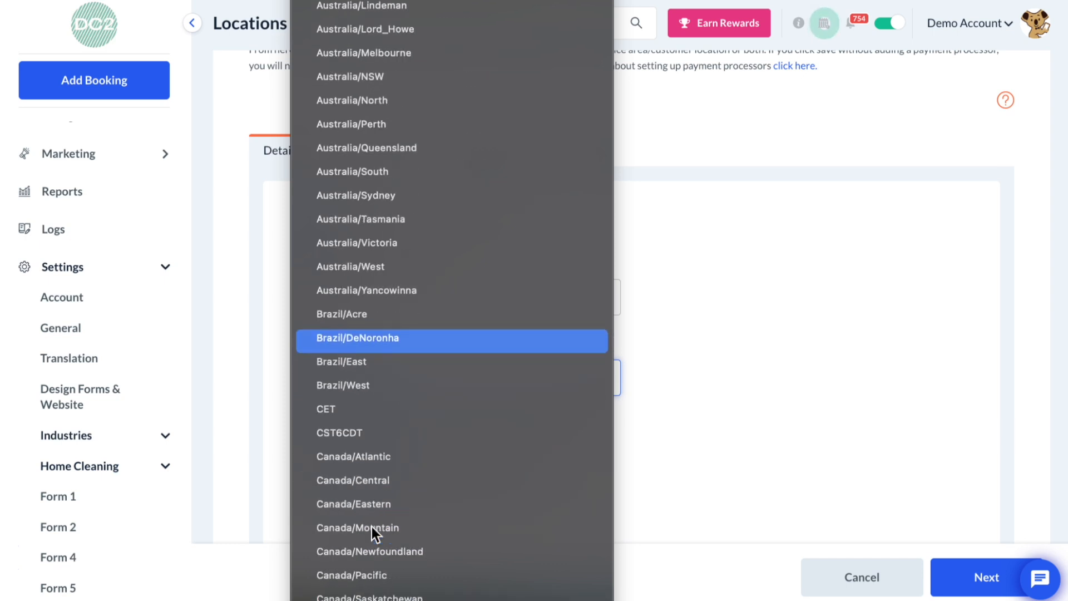
left_click(367, 434)
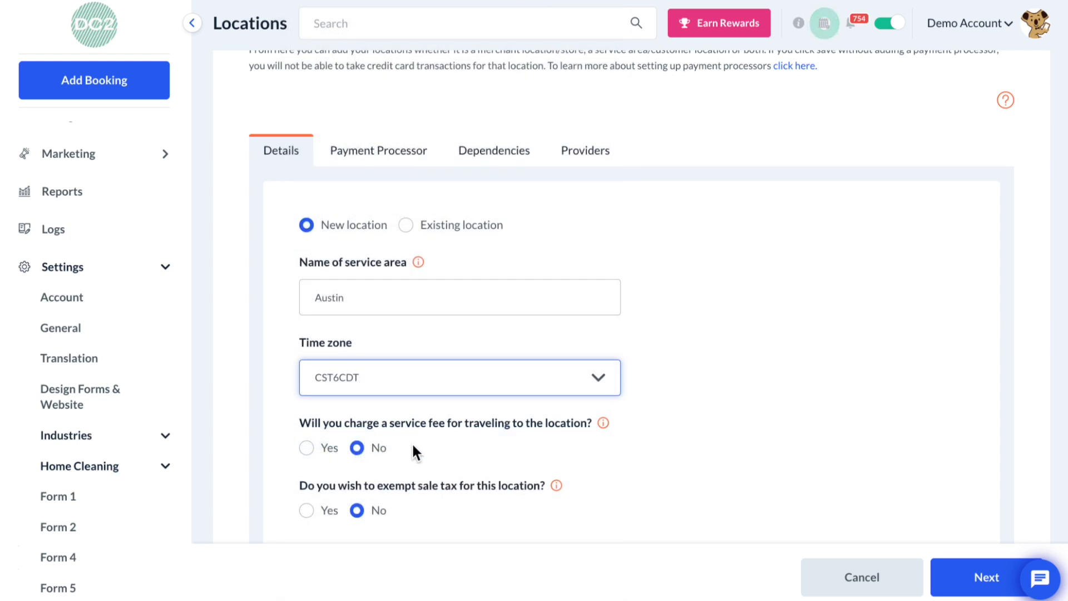
scroll(413, 446, "down", 2)
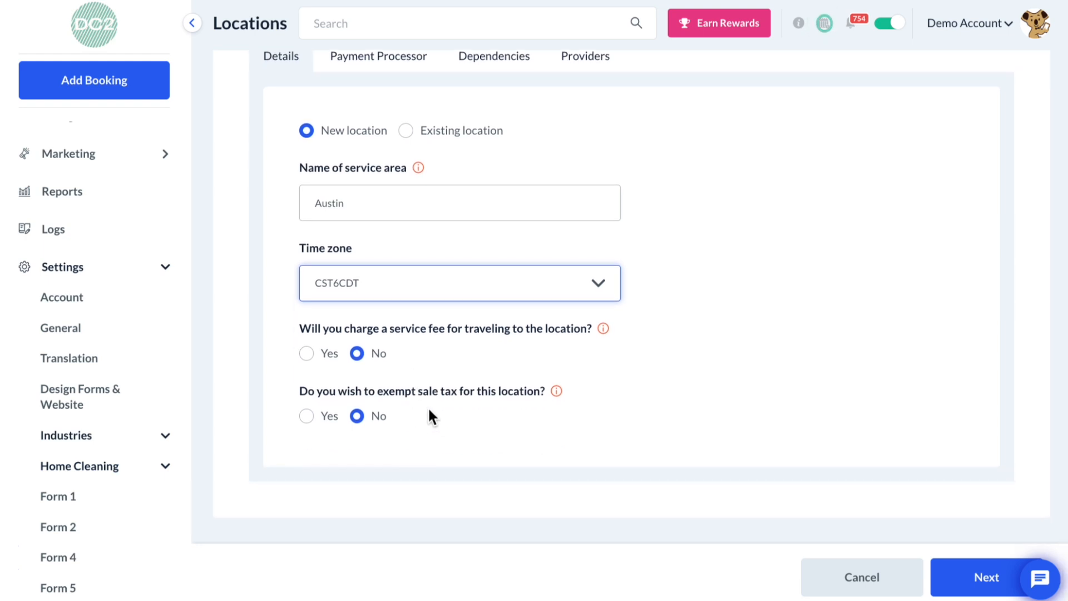
scroll(428, 417, "up", 2)
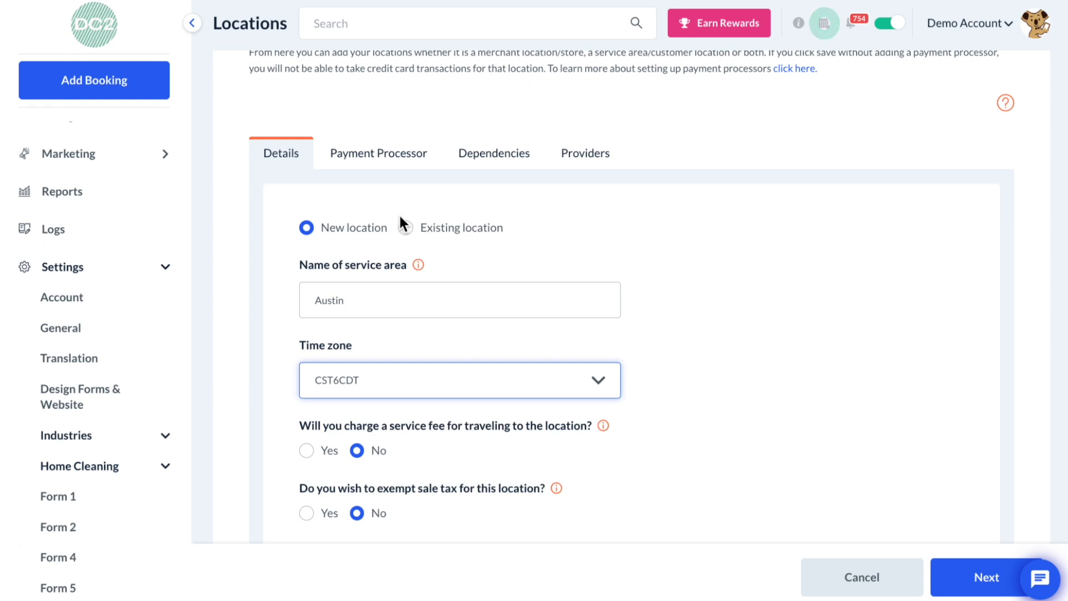
scroll(400, 217, "up", 1)
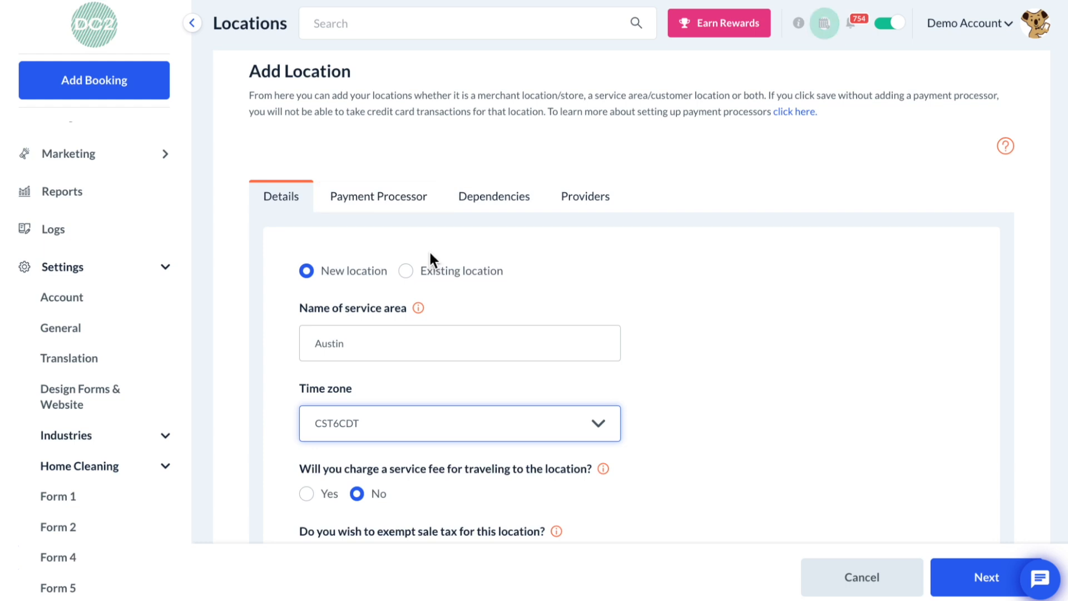
Step: Open the locations of Pet Groomer Form 3 and start adding a new location
mouse_move(110, 413)
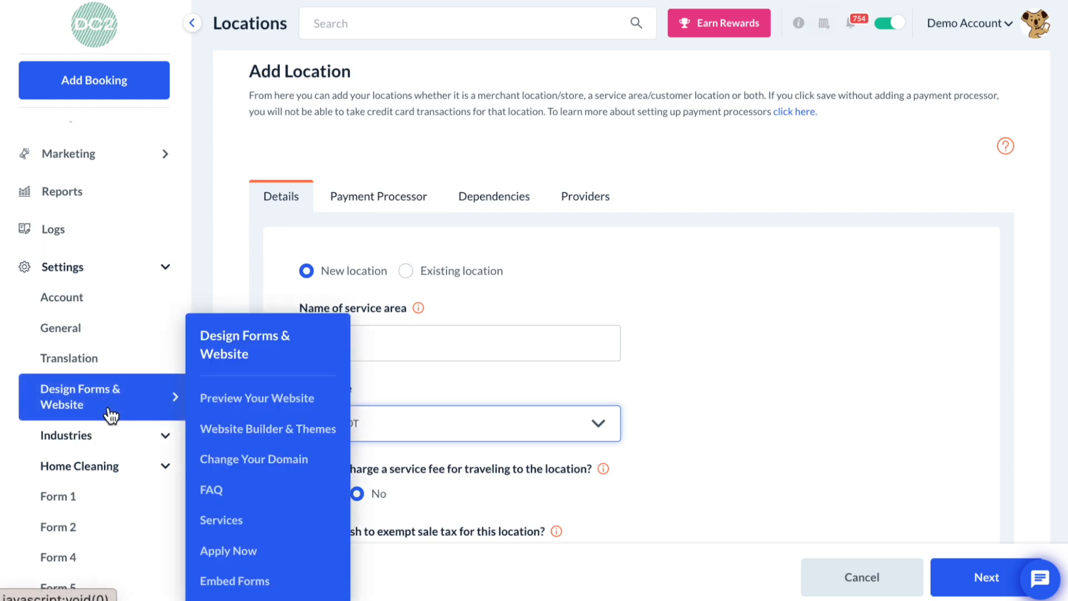
scroll(110, 417, "down", 2)
scroll(111, 418, "down", 3)
left_click(104, 479)
mouse_move(104, 480)
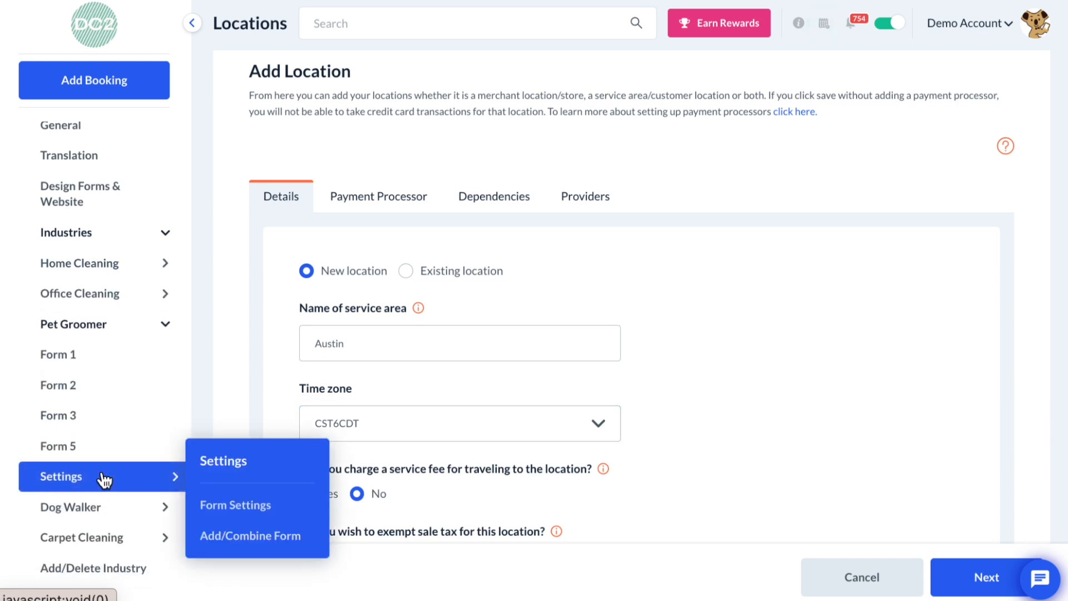
mouse_move(102, 429)
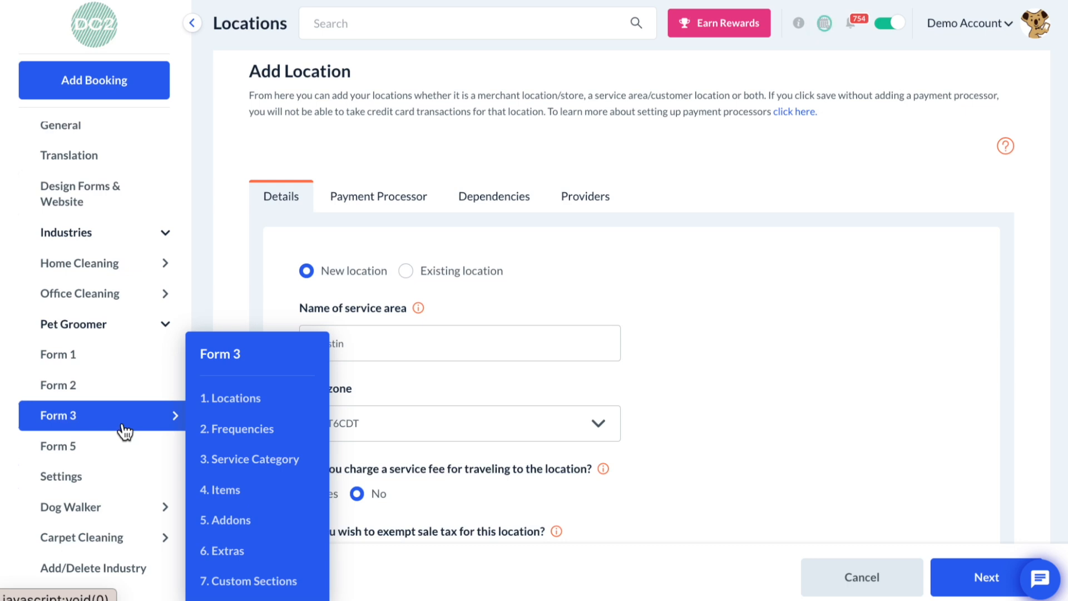
left_click(241, 399)
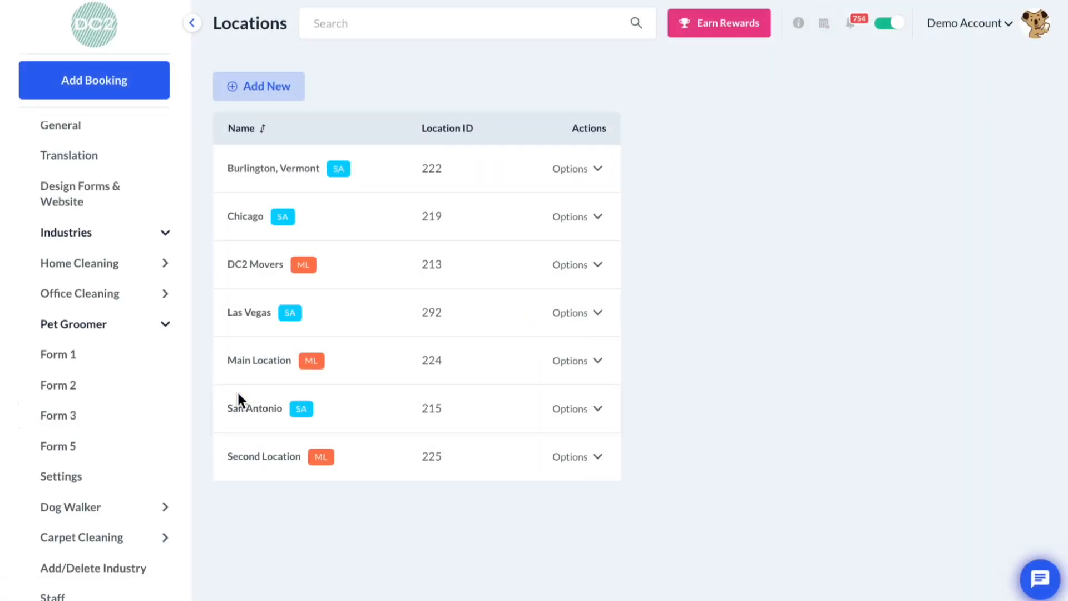
left_click(299, 96)
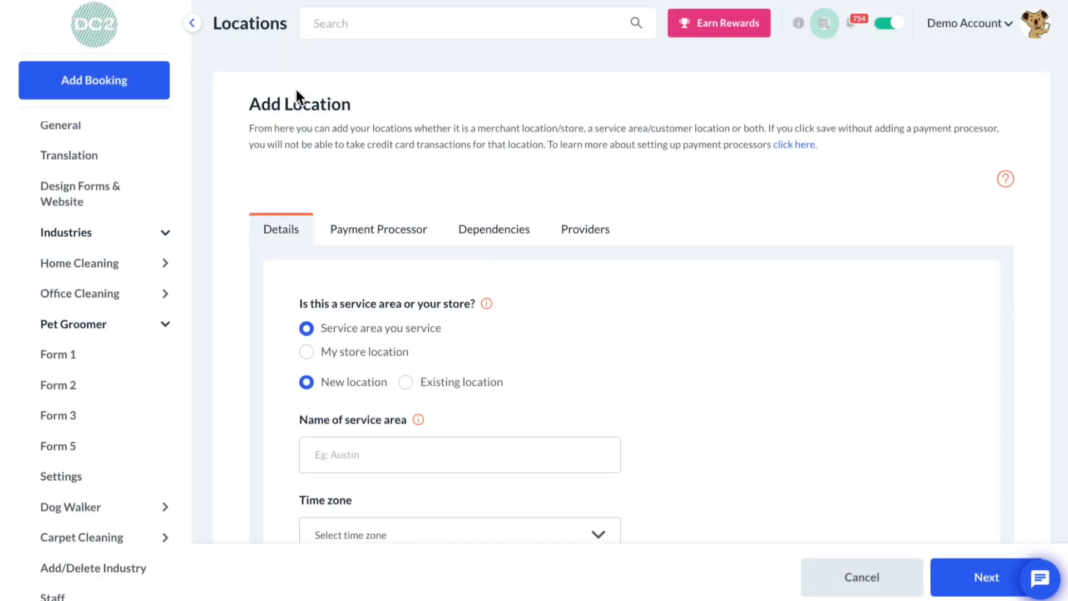
Step: Set the new Pet Groomer location's type to My store location
scroll(311, 195, "down", 2)
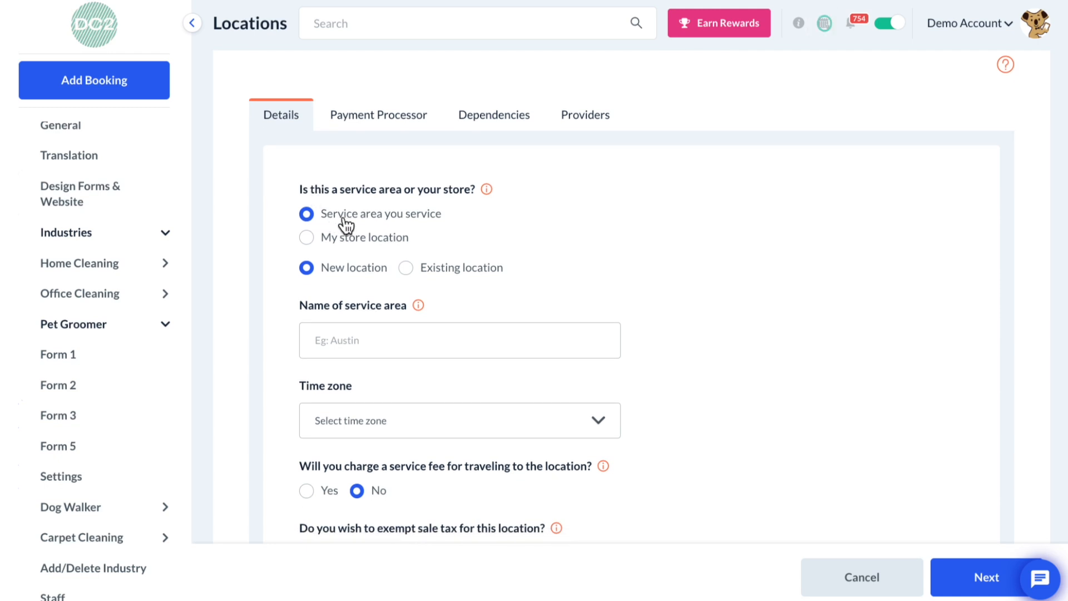
left_click(359, 237)
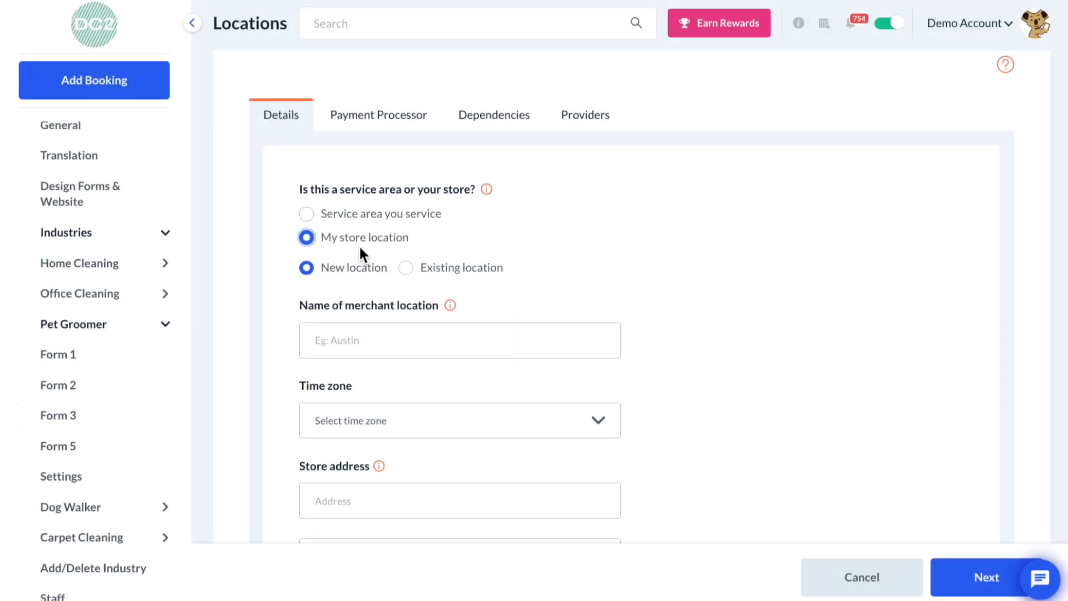
scroll(359, 246, "down", 1)
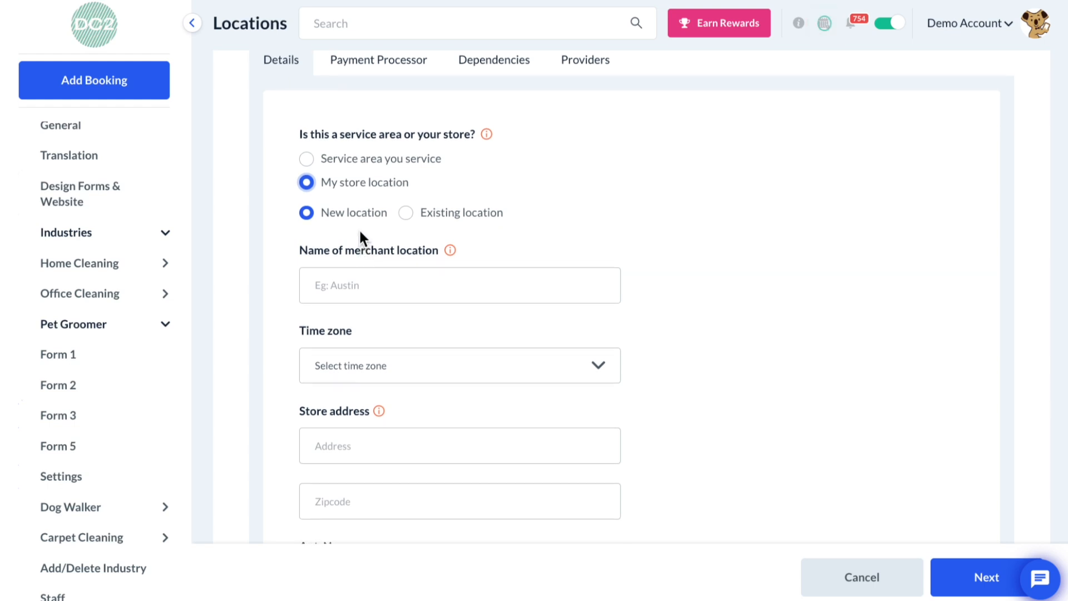
scroll(433, 238, "down", 1)
Step: Name the merchant location Austin and set its time zone to CST6CDT
left_click(433, 241)
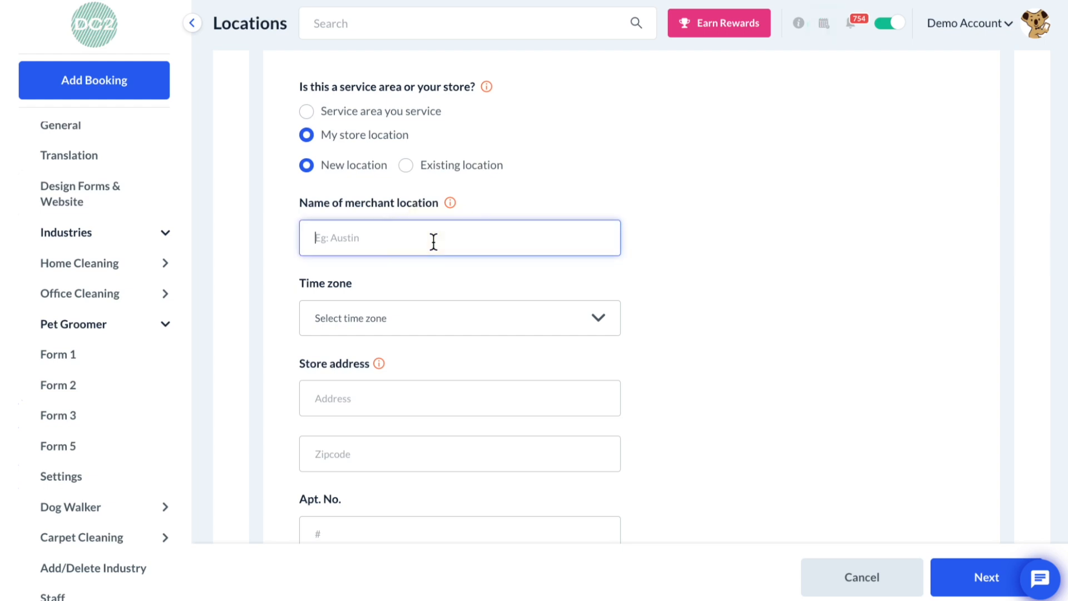
type("Austin")
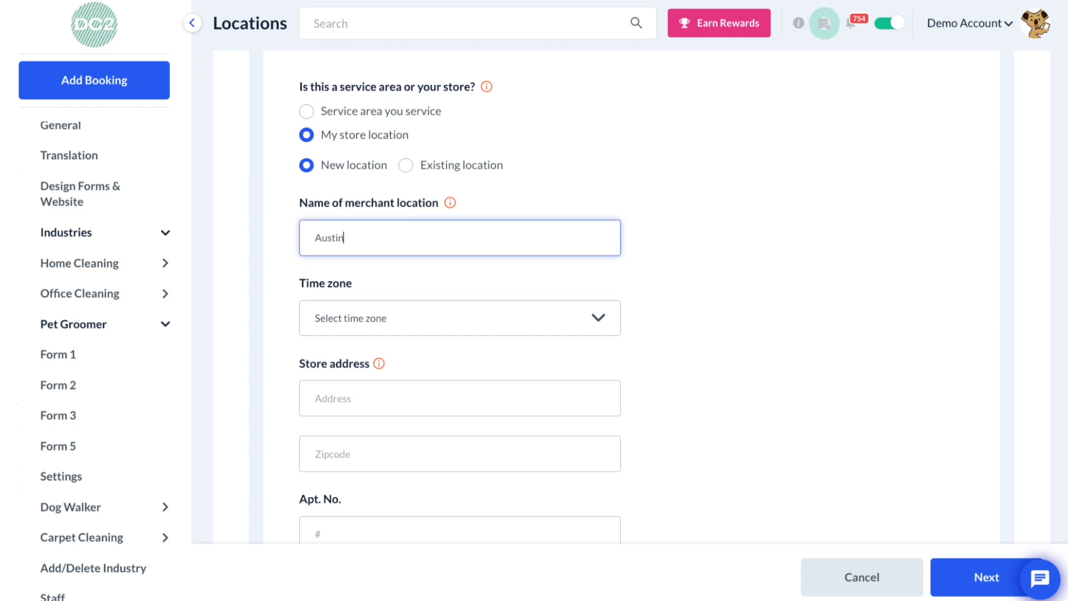
left_click(406, 317)
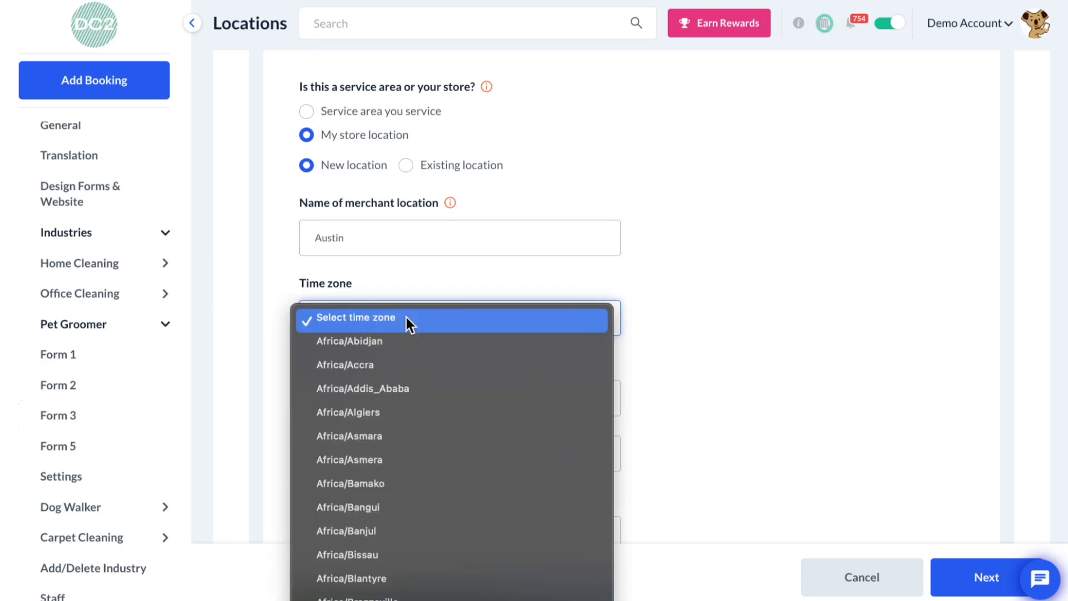
type("cs")
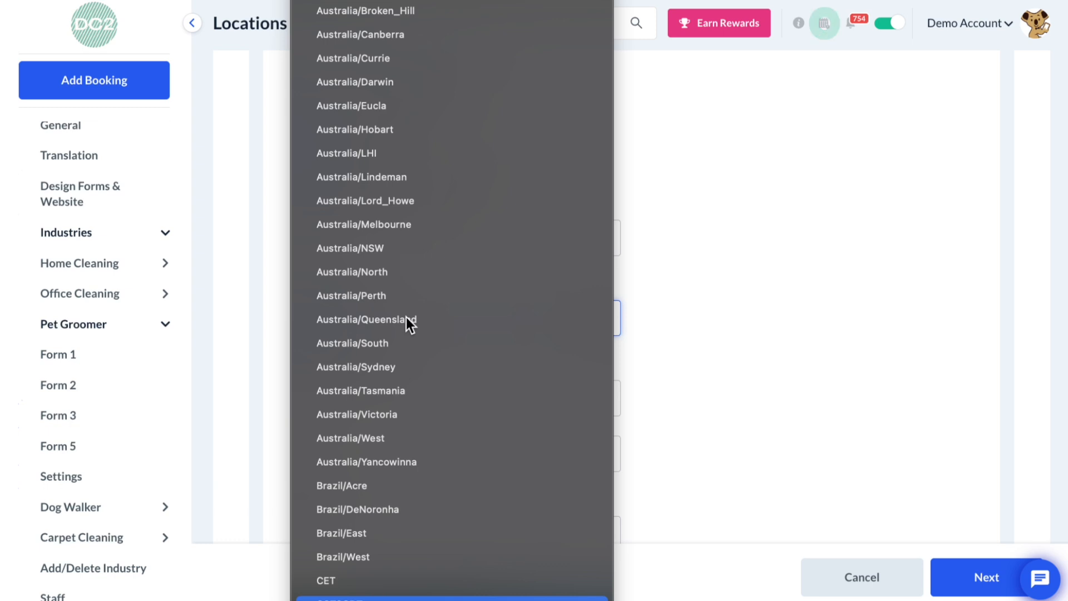
key("Return")
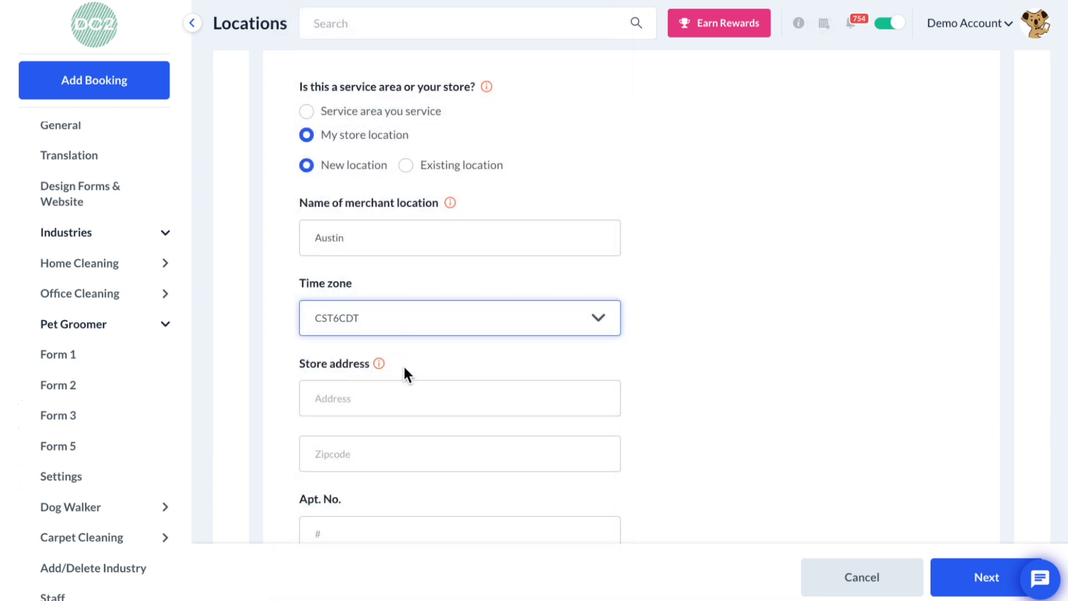
Step: Fill in the store address with the first suggested match and review the remaining address, sales tax and image options
left_click(403, 395)
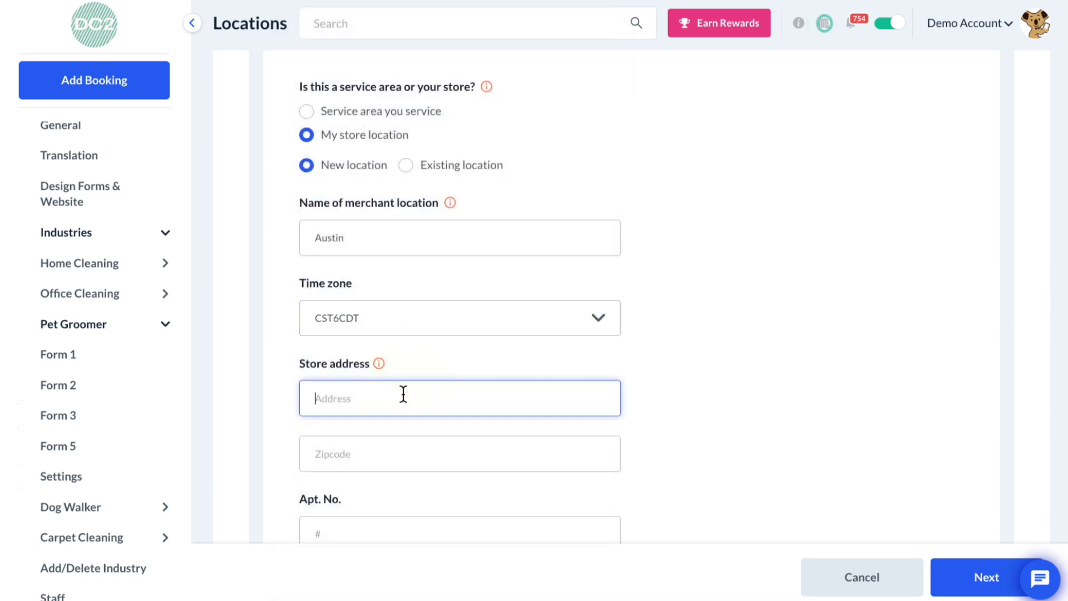
type("12345")
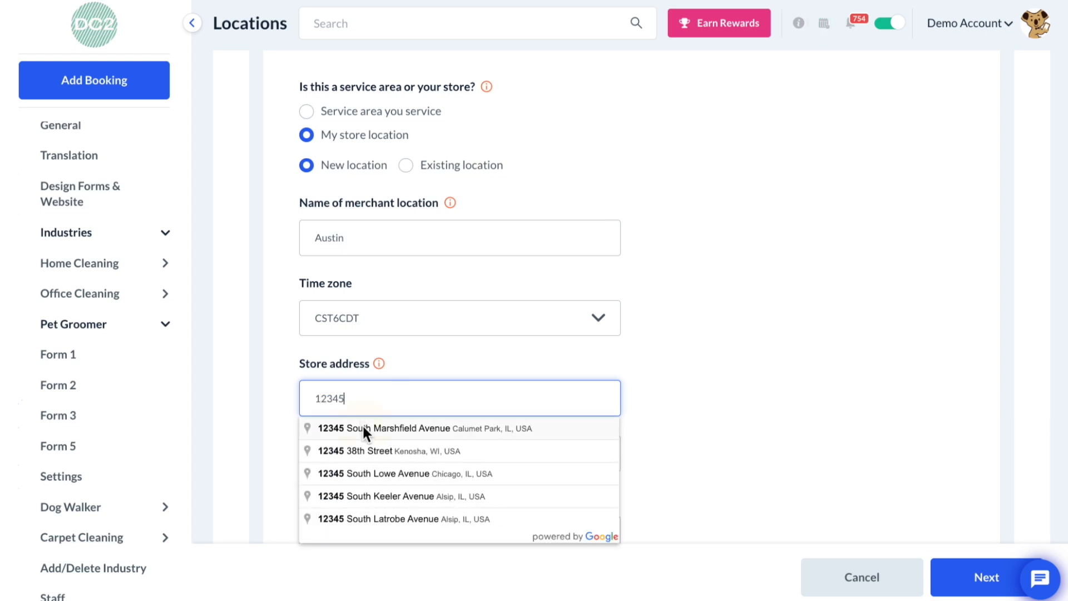
left_click(362, 426)
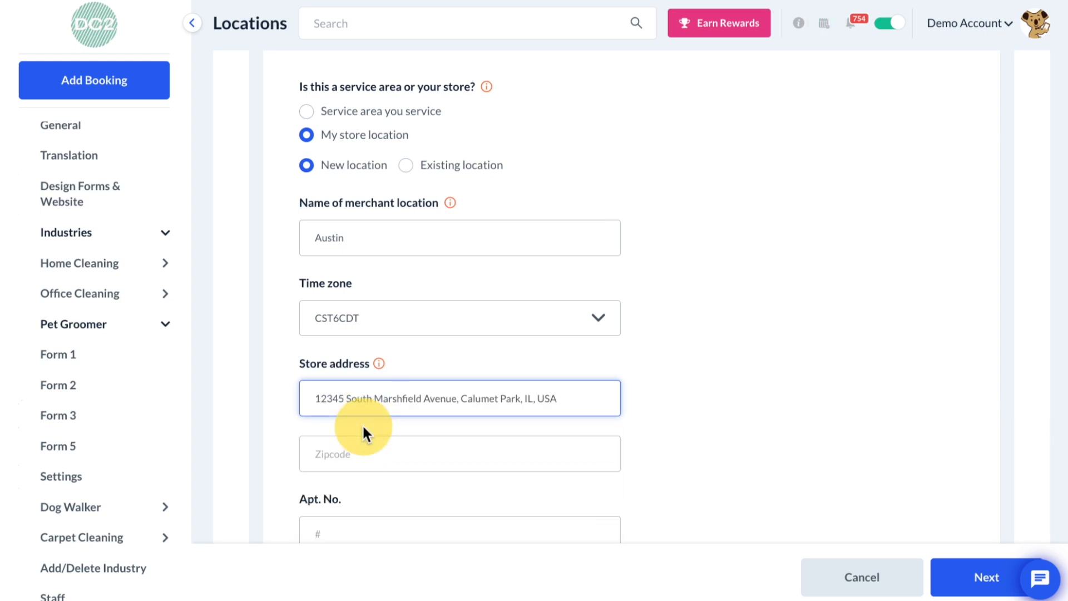
scroll(363, 424, "down", 2)
scroll(364, 428, "down", 2)
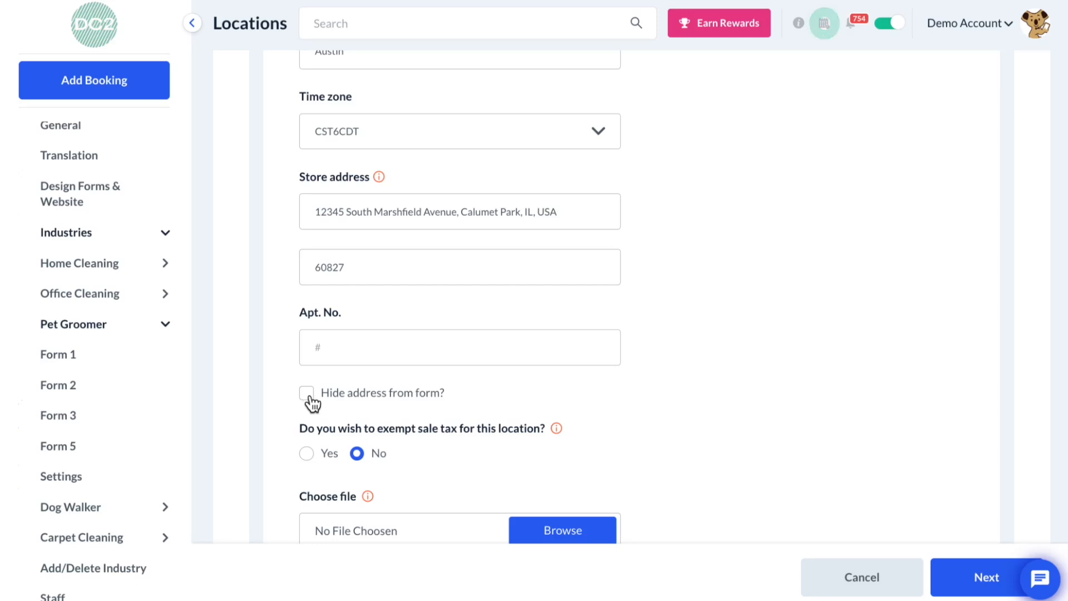
scroll(312, 402, "down", 1)
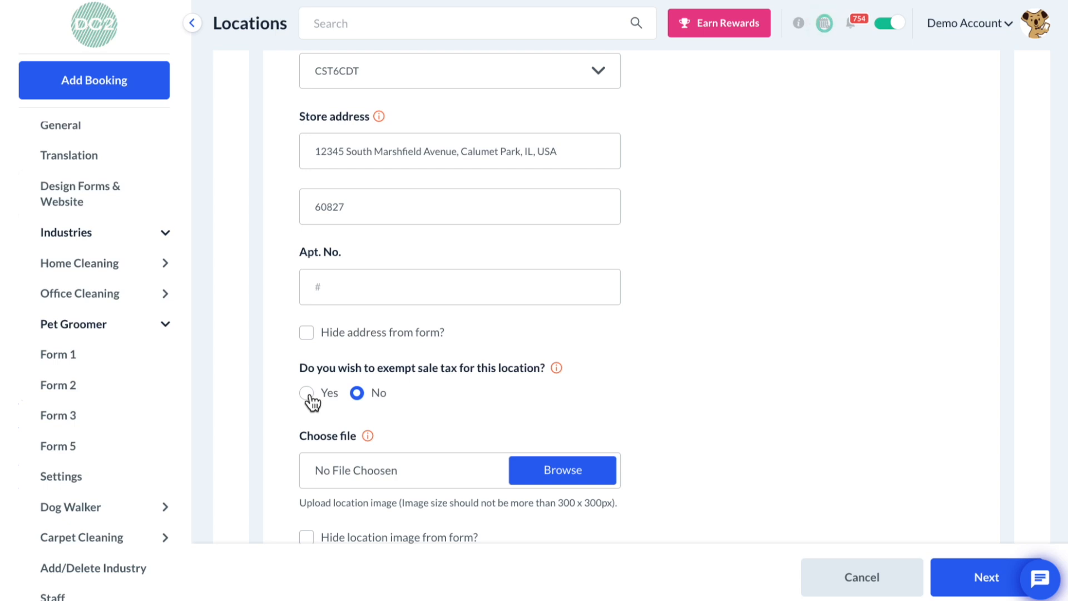
Step: Upload storefront1.jpg from the Desktop as the Austin location's image
scroll(311, 402, "down", 2)
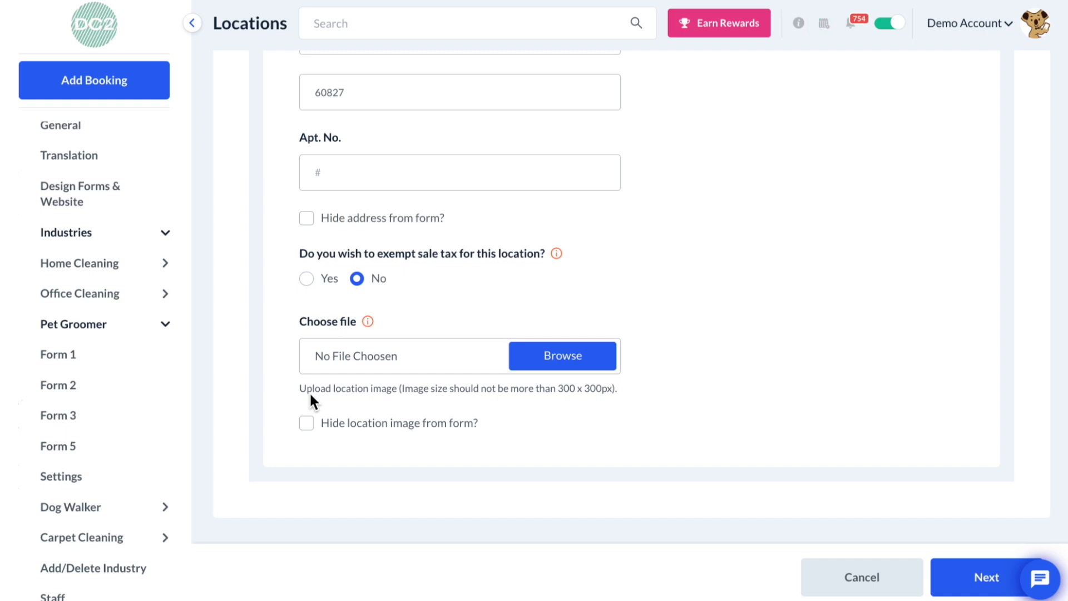
left_click(568, 365)
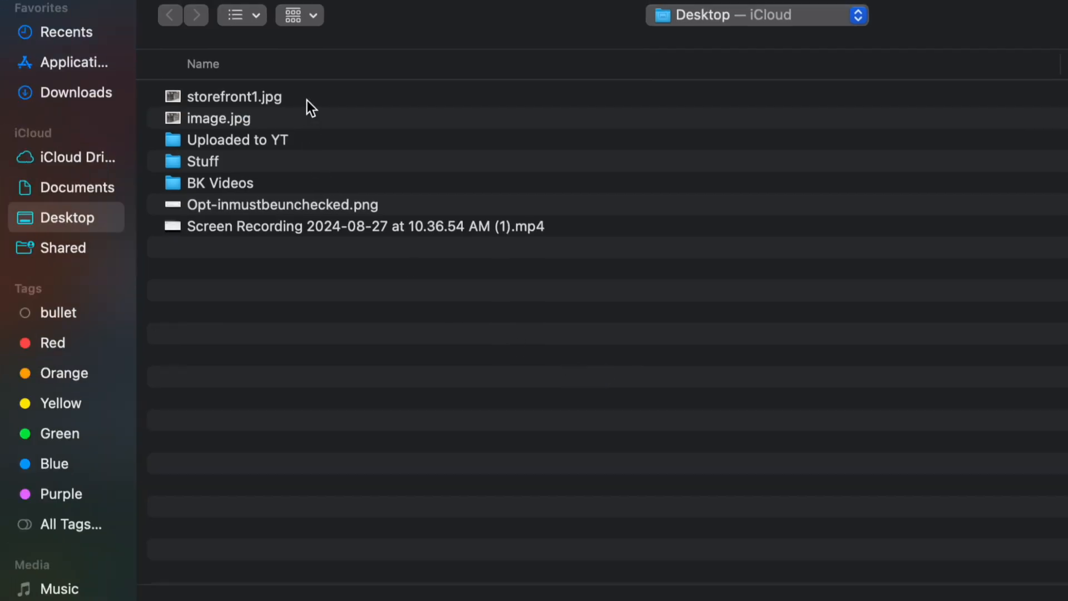
double_click(308, 99)
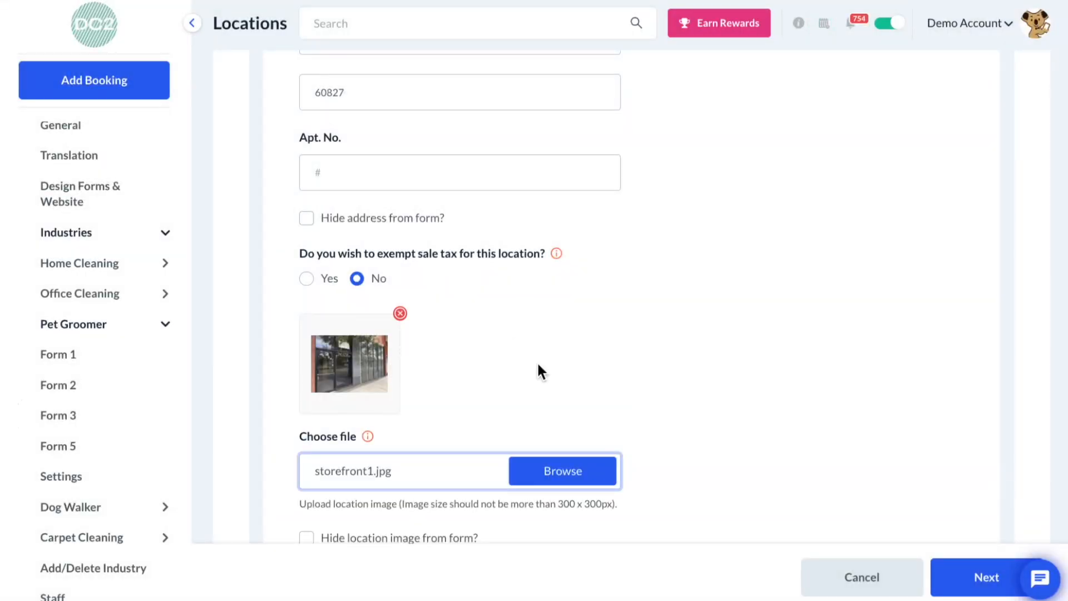
scroll(565, 418, "down", 3)
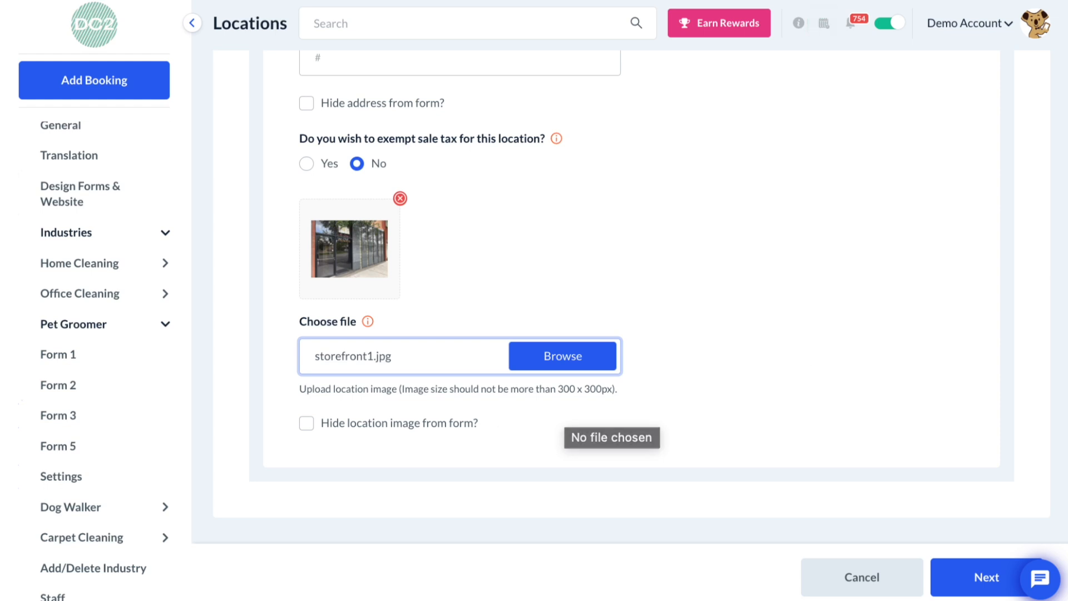
Step: Review the Austin location's payment processor, dependencies and provider exclusions, and save the location
scroll(733, 248, "up", 10)
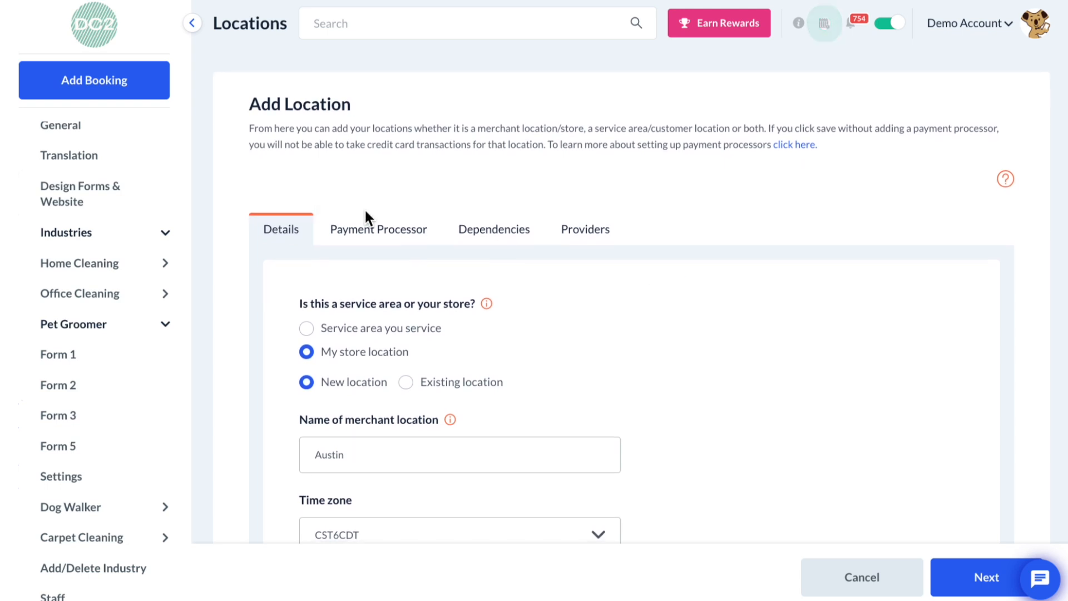
left_click(413, 241)
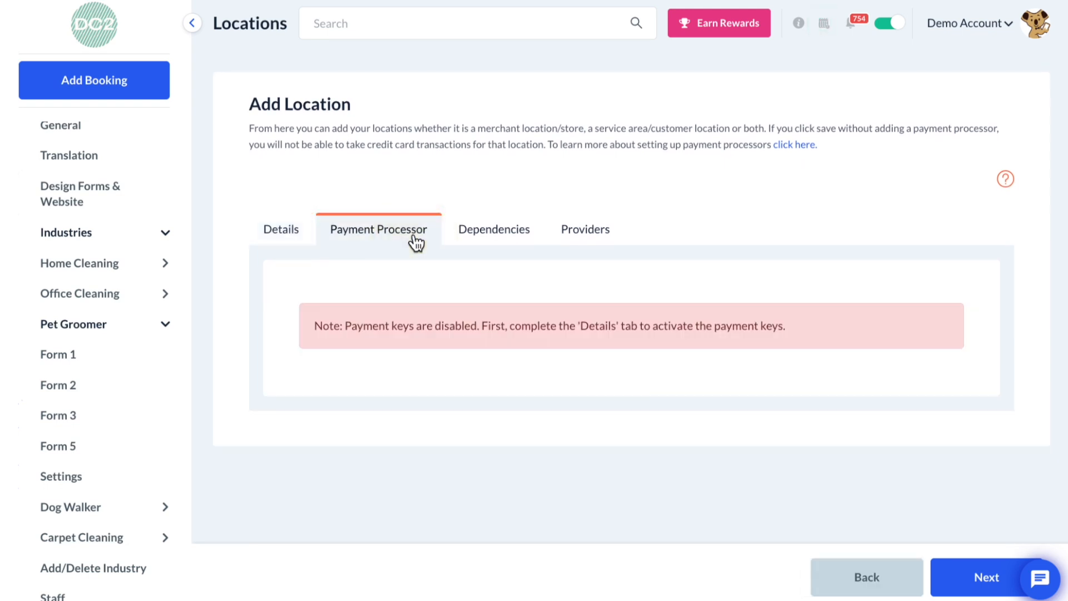
left_click(502, 236)
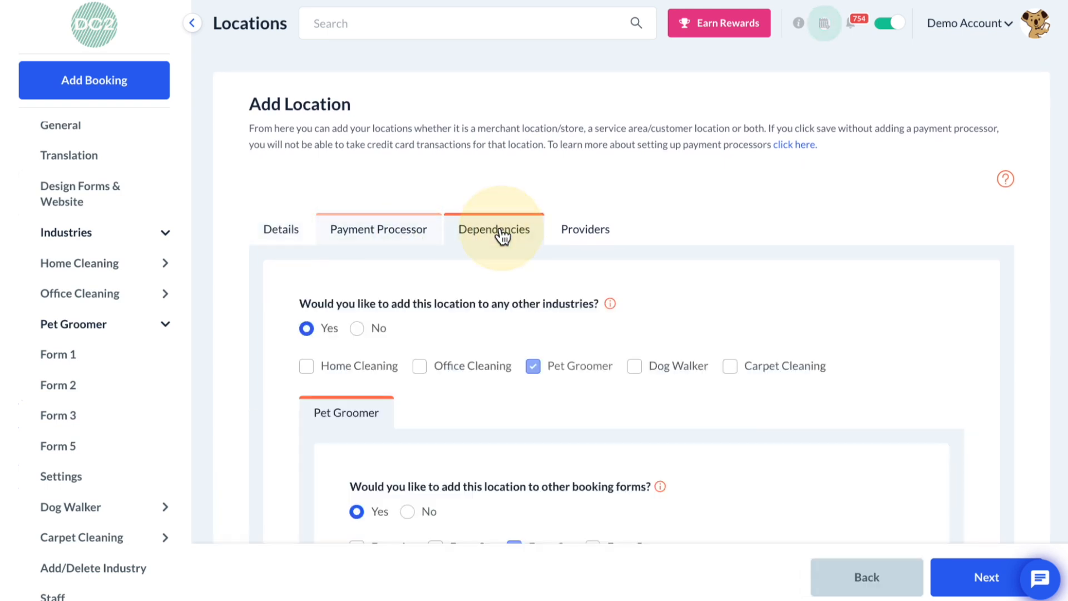
left_click(585, 231)
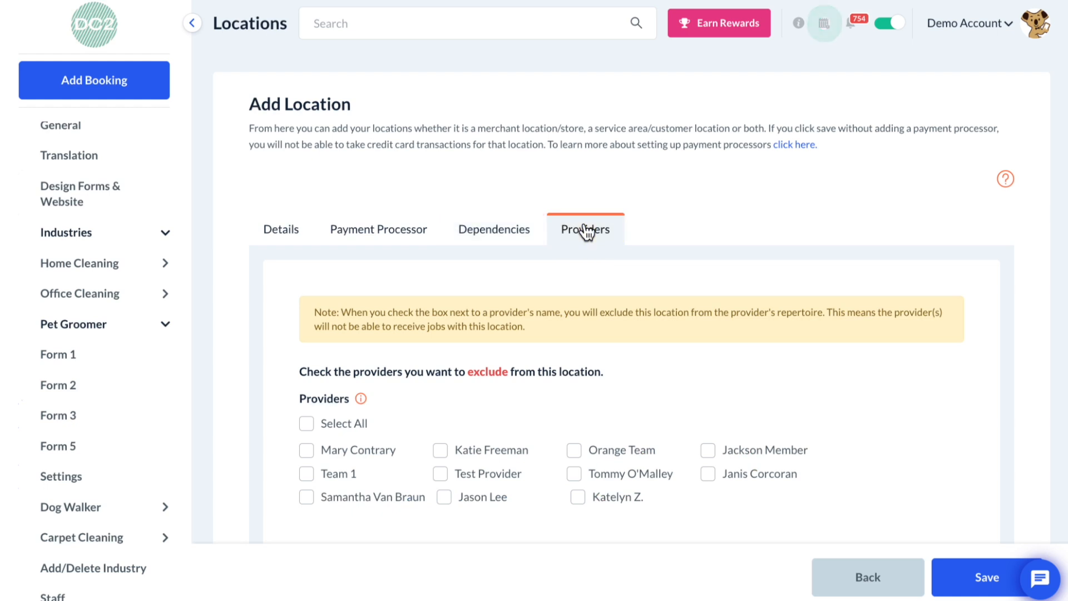
left_click(965, 580)
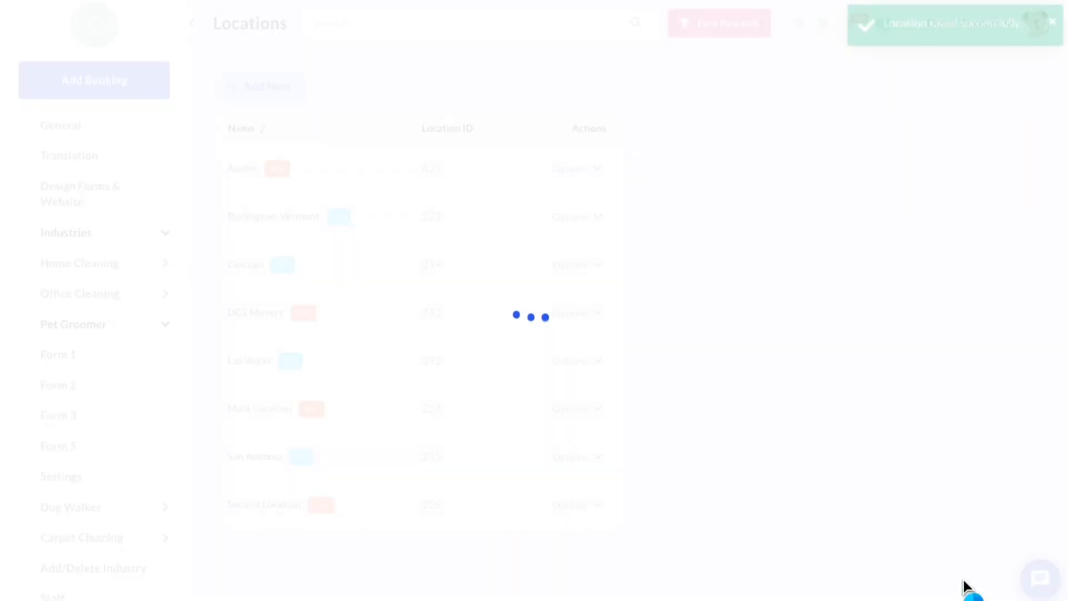